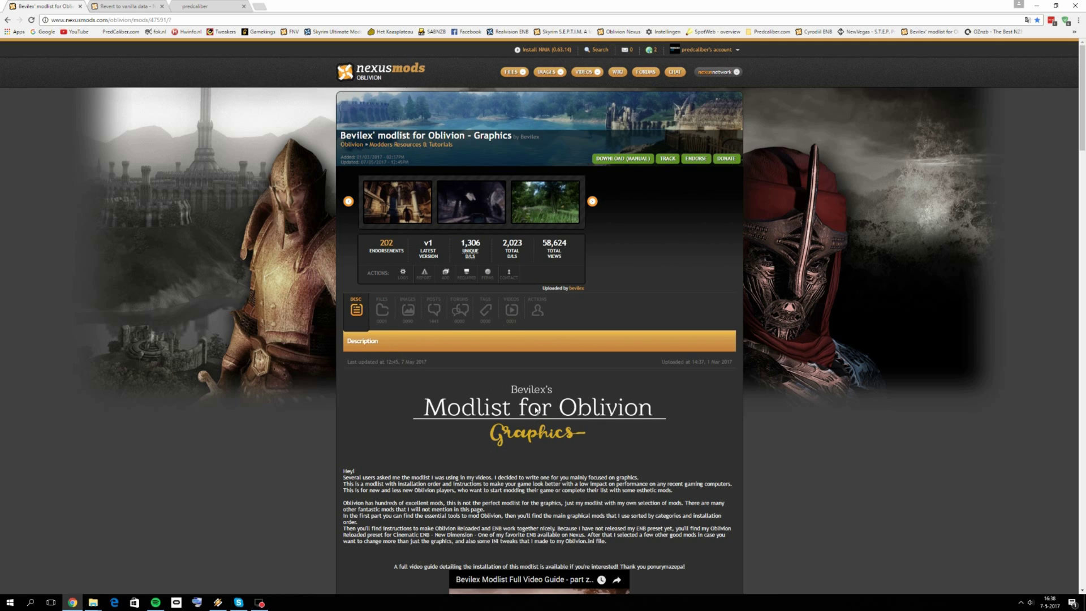
Skim the Bevilex modlist description and reveal the spoiler under Stability Mods, OBSE Plugins, Fixes & Patches
{"action": "scroll", "coordinate": [533, 410], "scroll_direction": "down", "scroll_amount": 2}
{"action": "scroll", "coordinate": [530, 398], "scroll_direction": "up", "scroll_amount": 2}
{"action": "scroll", "coordinate": [475, 430], "scroll_direction": "down", "scroll_amount": 1}
{"action": "scroll", "coordinate": [475, 430], "scroll_direction": "down", "scroll_amount": 15}
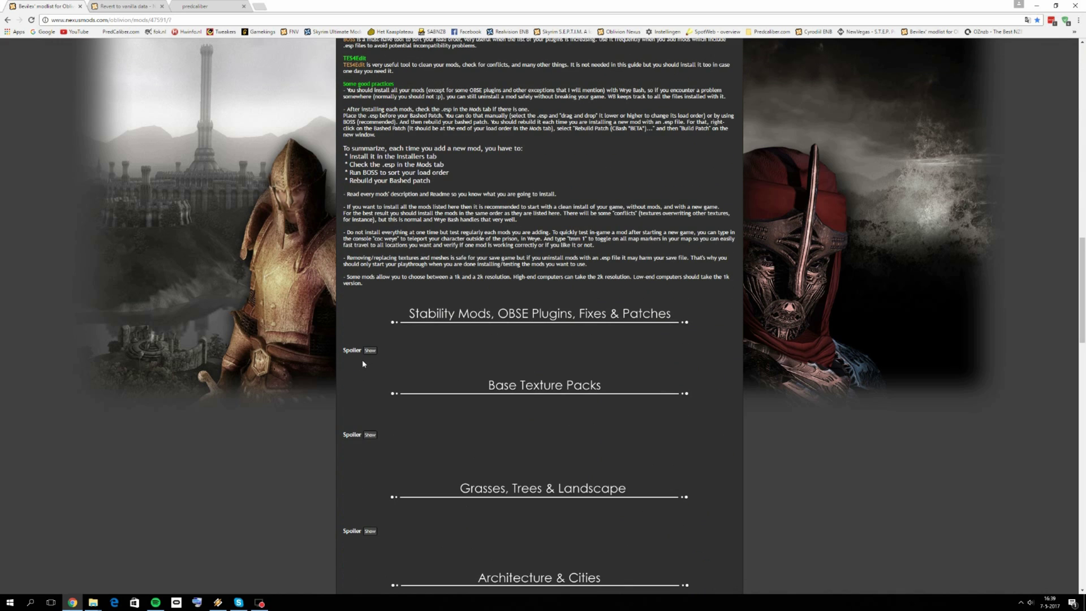
{"action": "left_click", "coordinate": [372, 355]}
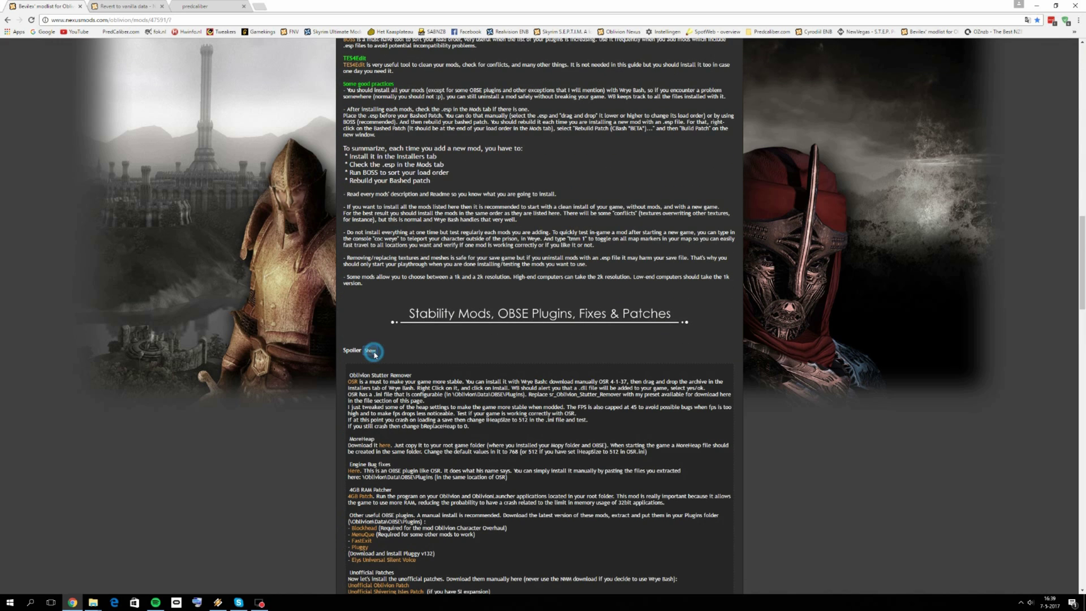
{"action": "scroll", "coordinate": [470, 424], "scroll_direction": "up", "scroll_amount": 15}
{"action": "scroll", "coordinate": [470, 423], "scroll_direction": "up", "scroll_amount": 5}
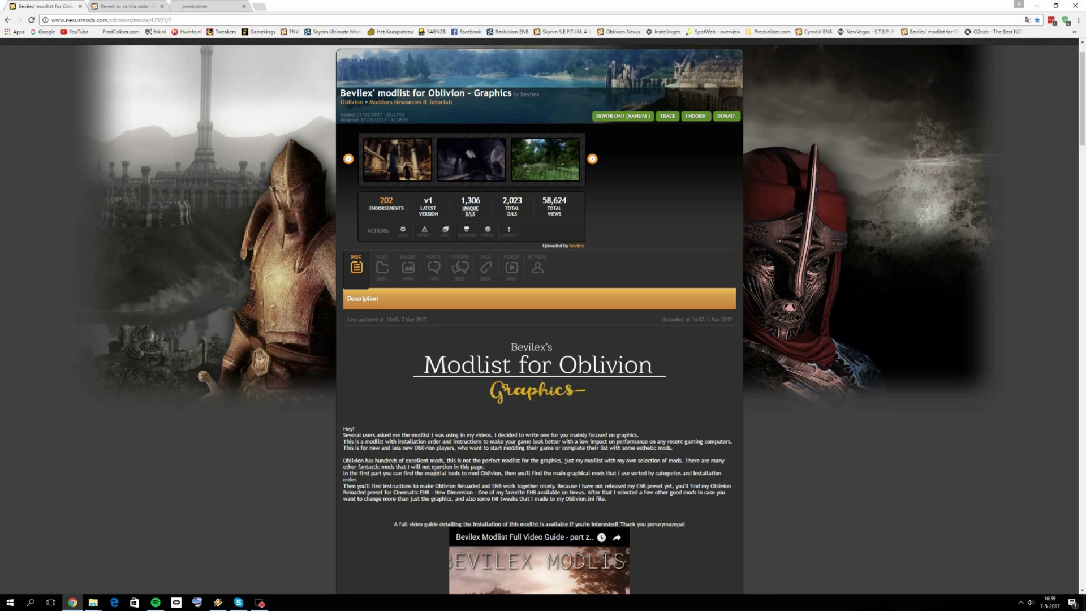
{"action": "left_click", "coordinate": [1083, 603]}
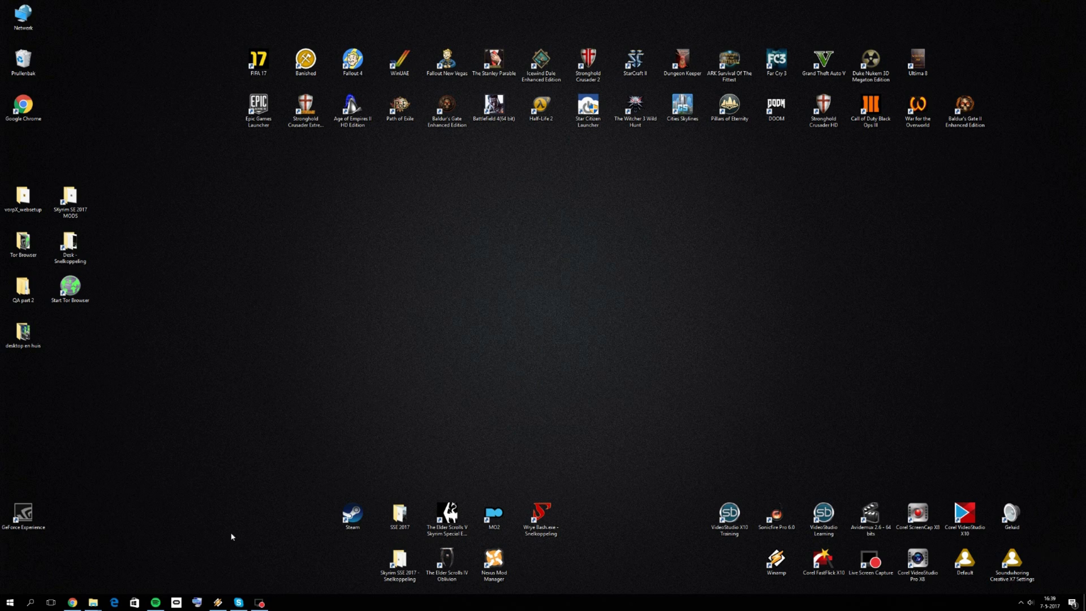
{"action": "left_click", "coordinate": [73, 603]}
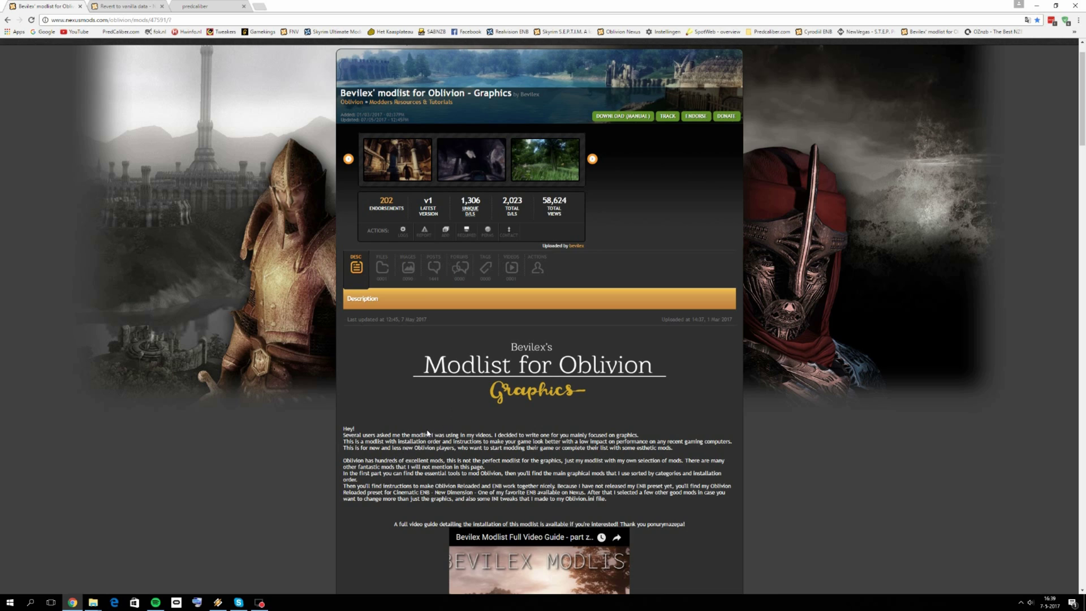
Read the modlist's introduction, the requirements for modding Oblivion, and the essential tools section covering Wrye Bash
{"action": "scroll", "coordinate": [359, 435], "scroll_direction": "down", "scroll_amount": 3}
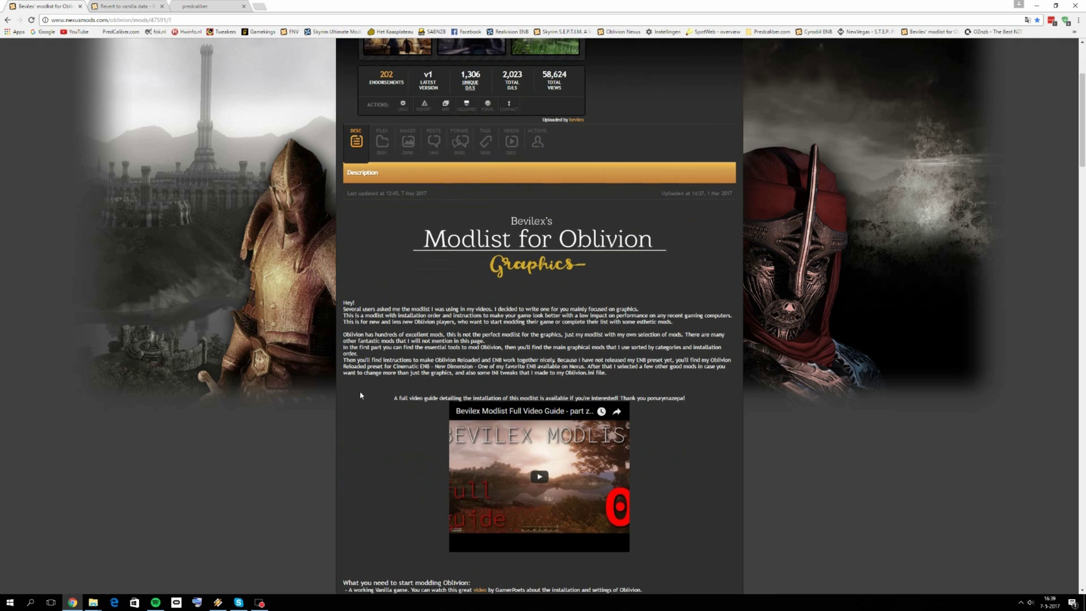
{"action": "scroll", "coordinate": [360, 413], "scroll_direction": "up", "scroll_amount": 4}
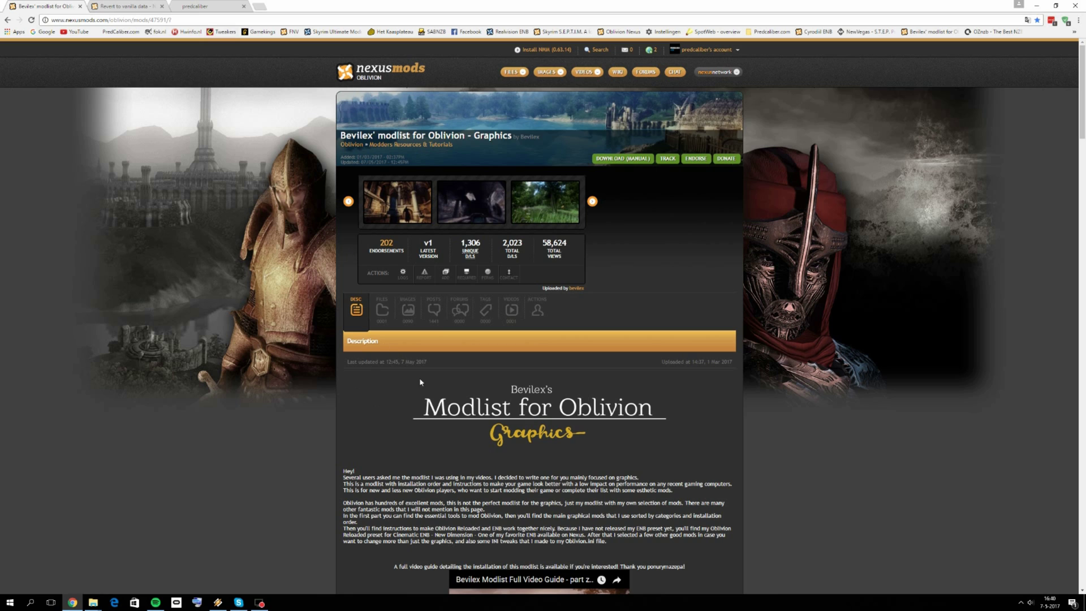
{"action": "scroll", "coordinate": [420, 381], "scroll_direction": "down", "scroll_amount": 5}
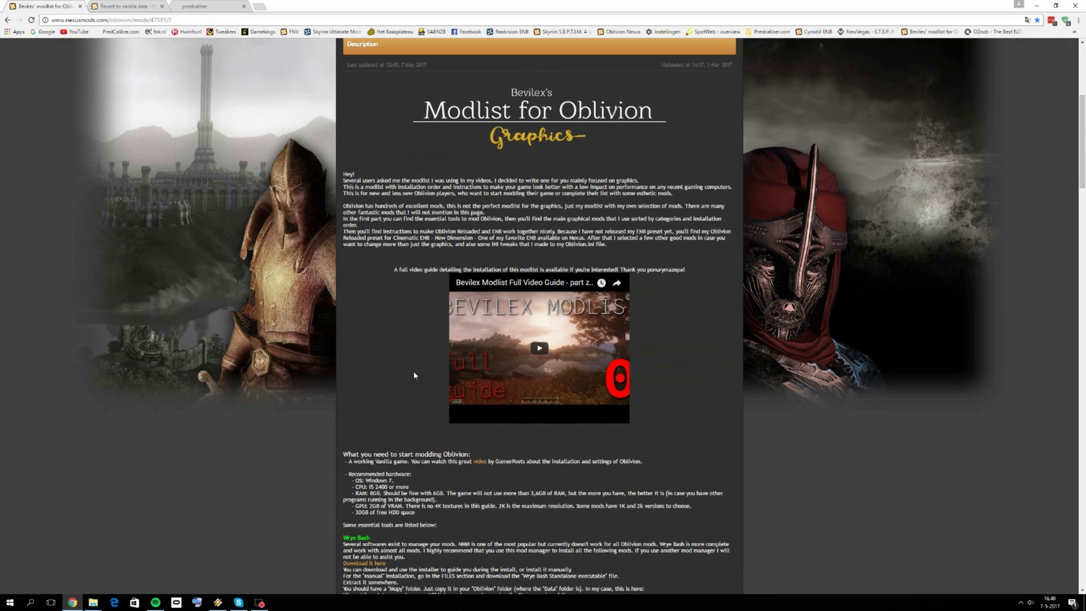
{"action": "scroll", "coordinate": [421, 368], "scroll_direction": "up", "scroll_amount": 4}
{"action": "scroll", "coordinate": [420, 378], "scroll_direction": "down", "scroll_amount": 3}
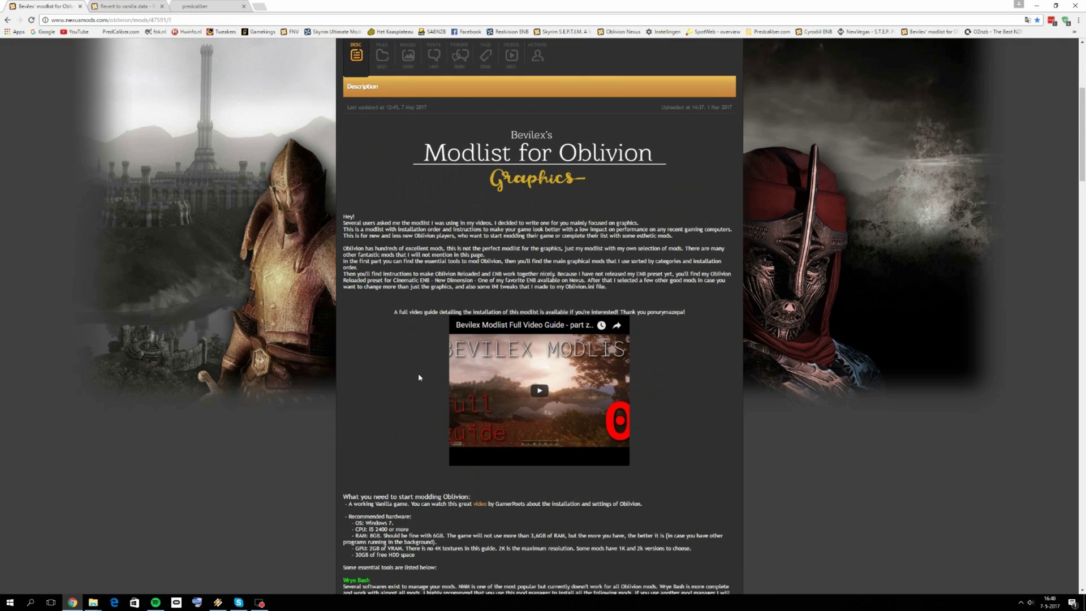
{"action": "scroll", "coordinate": [418, 373], "scroll_direction": "down", "scroll_amount": 3}
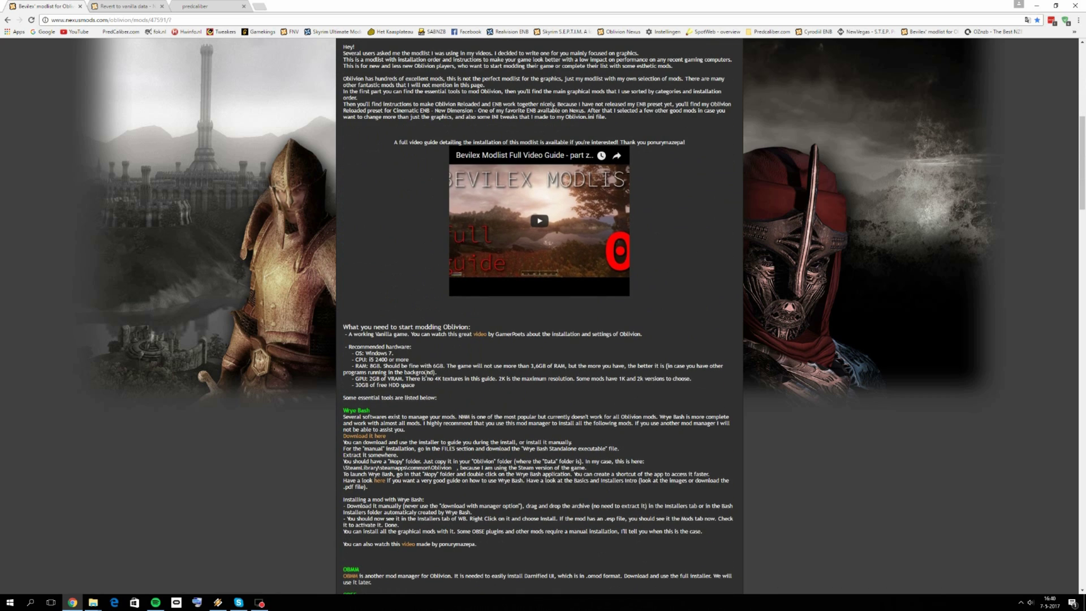
{"action": "scroll", "coordinate": [423, 373], "scroll_direction": "down", "scroll_amount": 2}
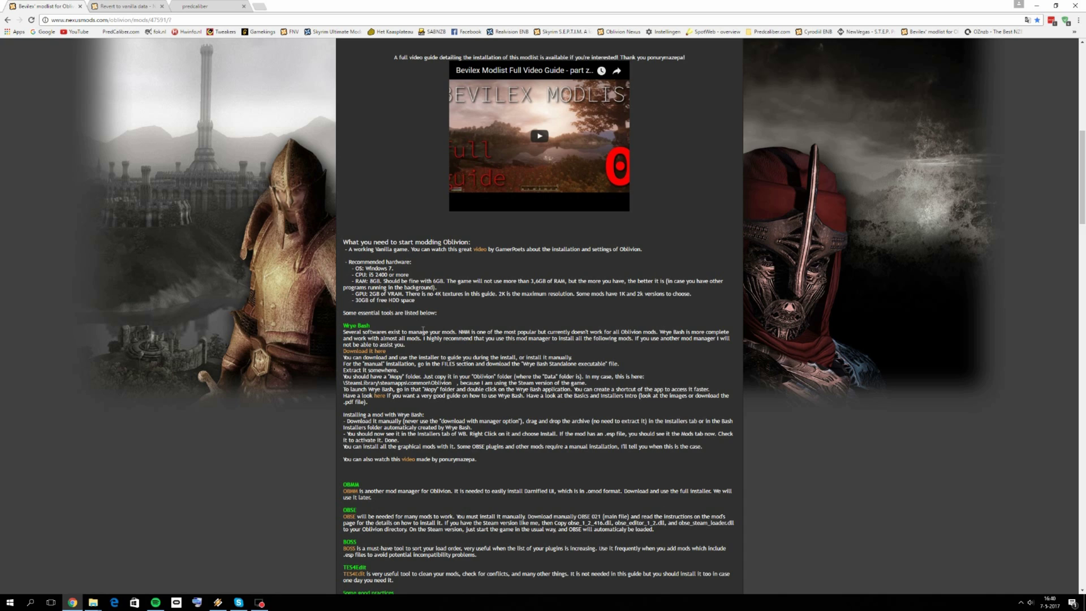
{"action": "scroll", "coordinate": [421, 348], "scroll_direction": "up", "scroll_amount": 1}
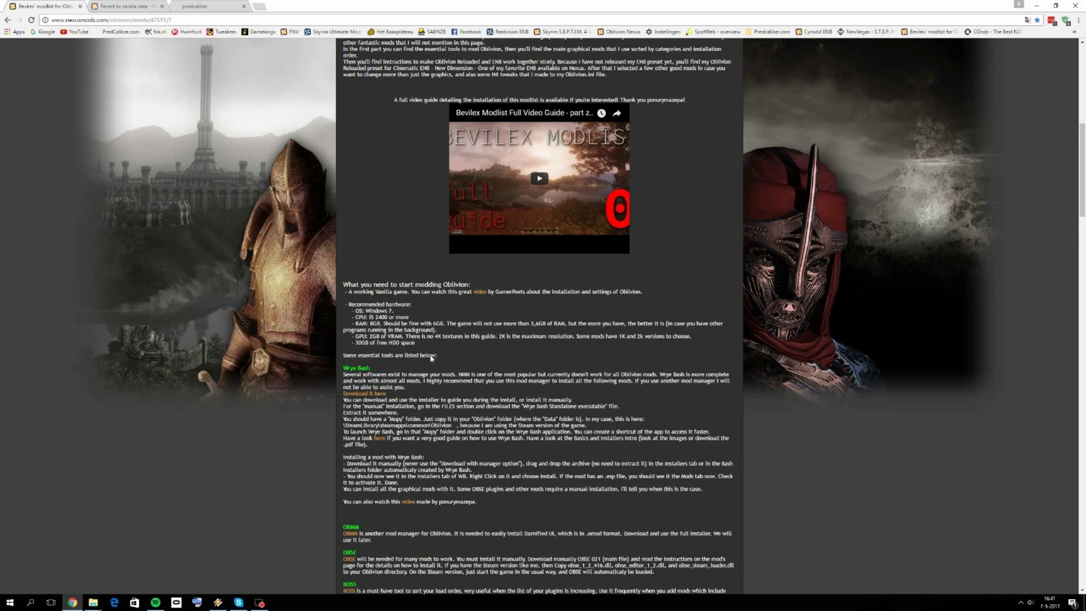
{"action": "scroll", "coordinate": [430, 361], "scroll_direction": "down", "scroll_amount": 2}
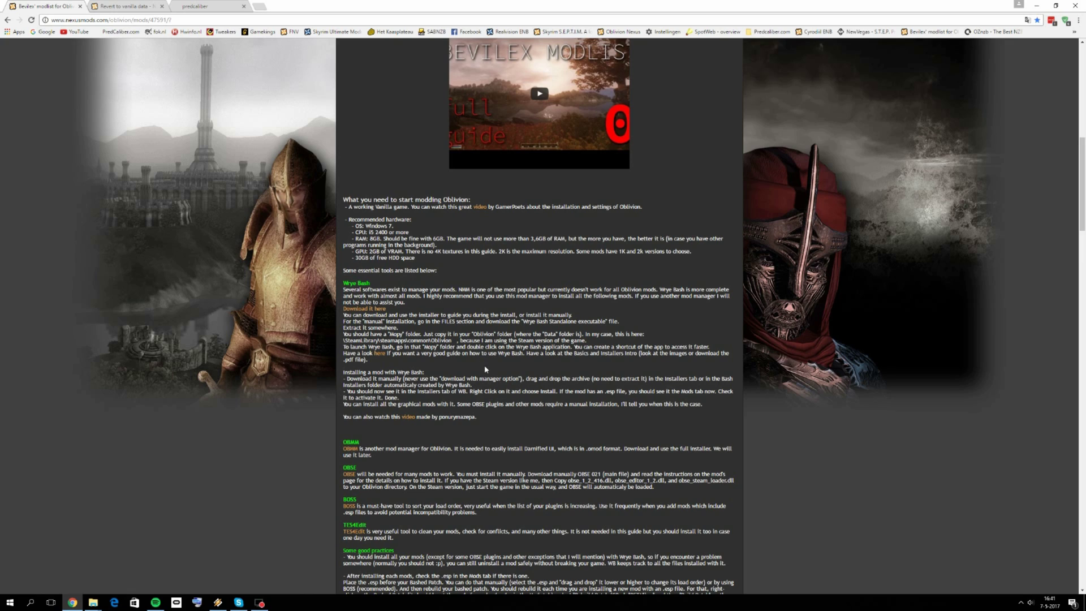
{"action": "scroll", "coordinate": [497, 370], "scroll_direction": "up", "scroll_amount": 1}
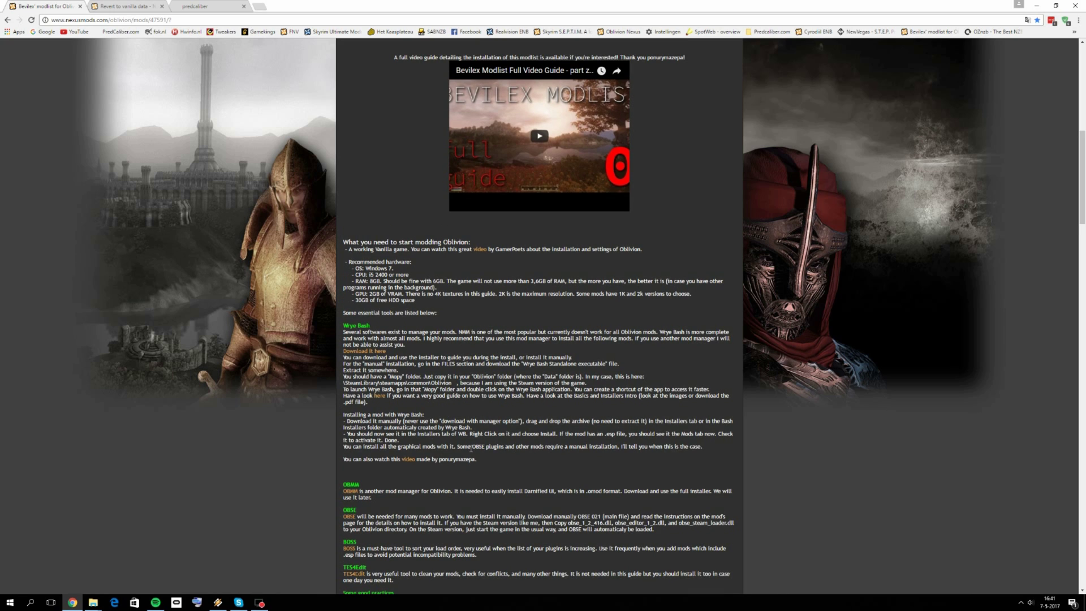
{"action": "scroll", "coordinate": [471, 449], "scroll_direction": "up", "scroll_amount": 2}
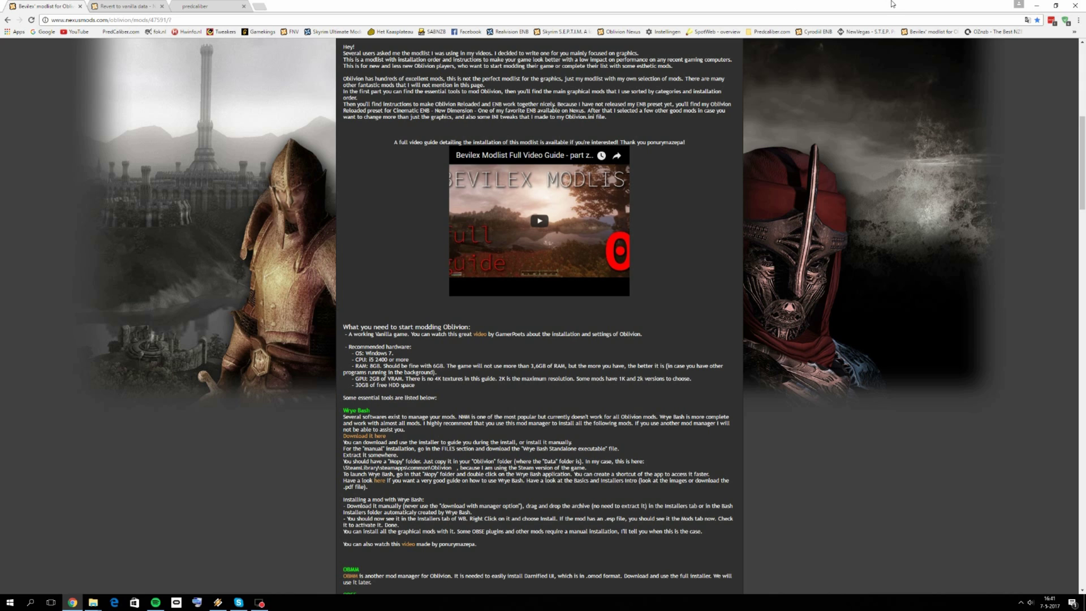
Bring up the Nexus wiki article "Revert to vanilla data" to see how to restore an unmodified Oblivion
{"action": "left_click", "coordinate": [1084, 603]}
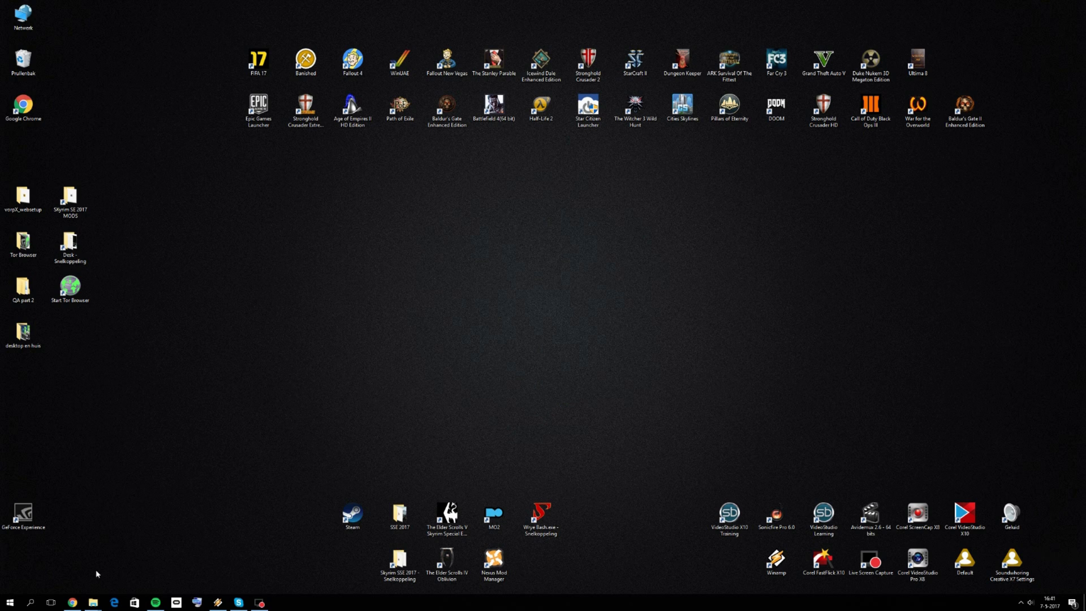
{"action": "left_click", "coordinate": [74, 604]}
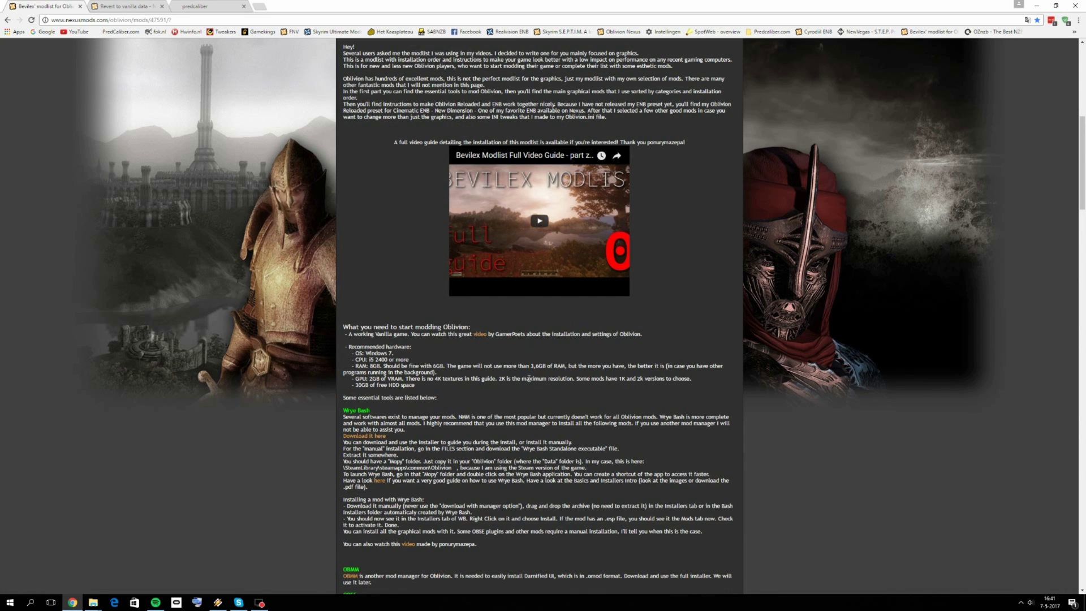
{"action": "key", "text": "ctrl+Tab"}
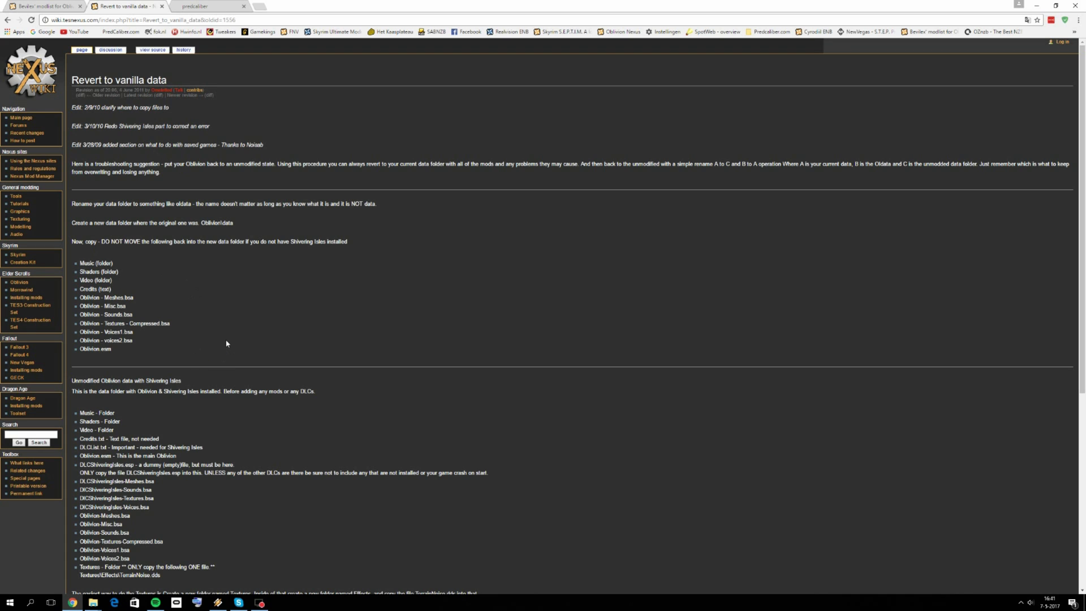
Find and launch Steam from the desktop and show the game library
{"action": "key", "text": "super+d"}
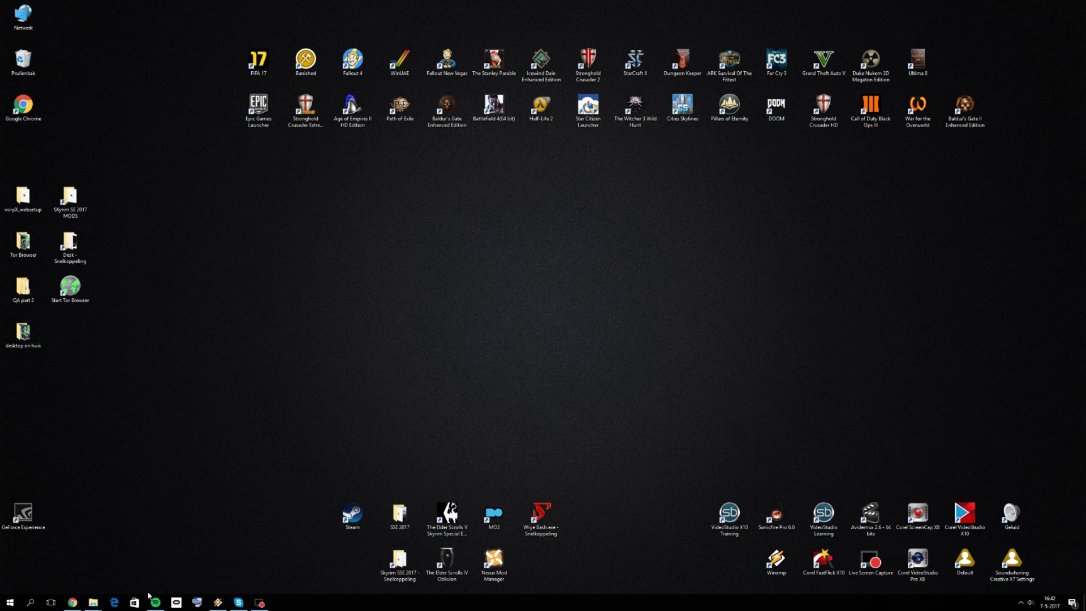
{"action": "left_click", "coordinate": [10, 603]}
{"action": "type", "text": "steam"}
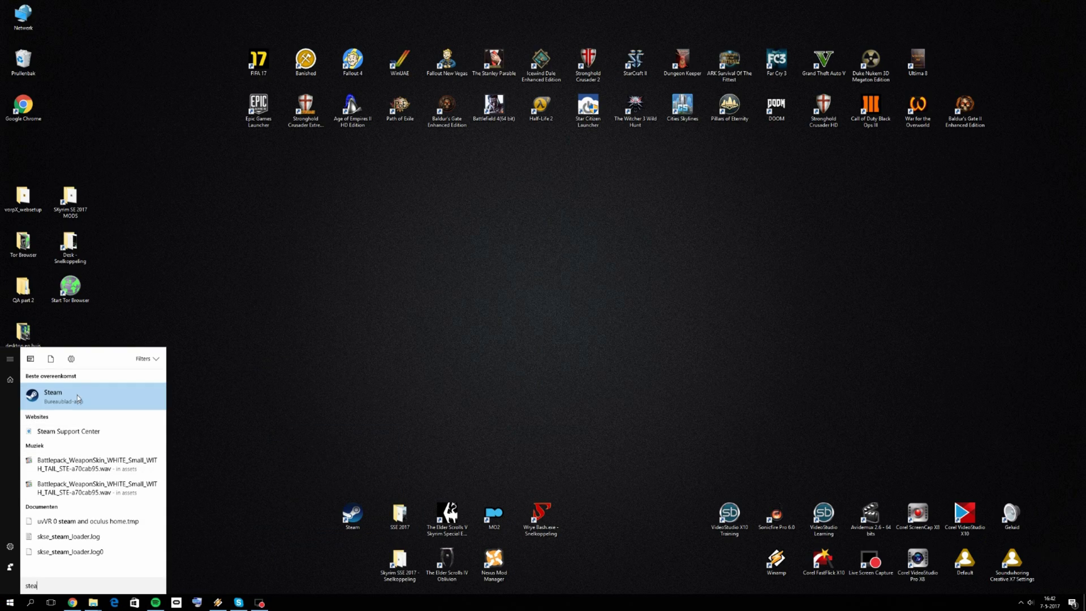
{"action": "left_click", "coordinate": [77, 395]}
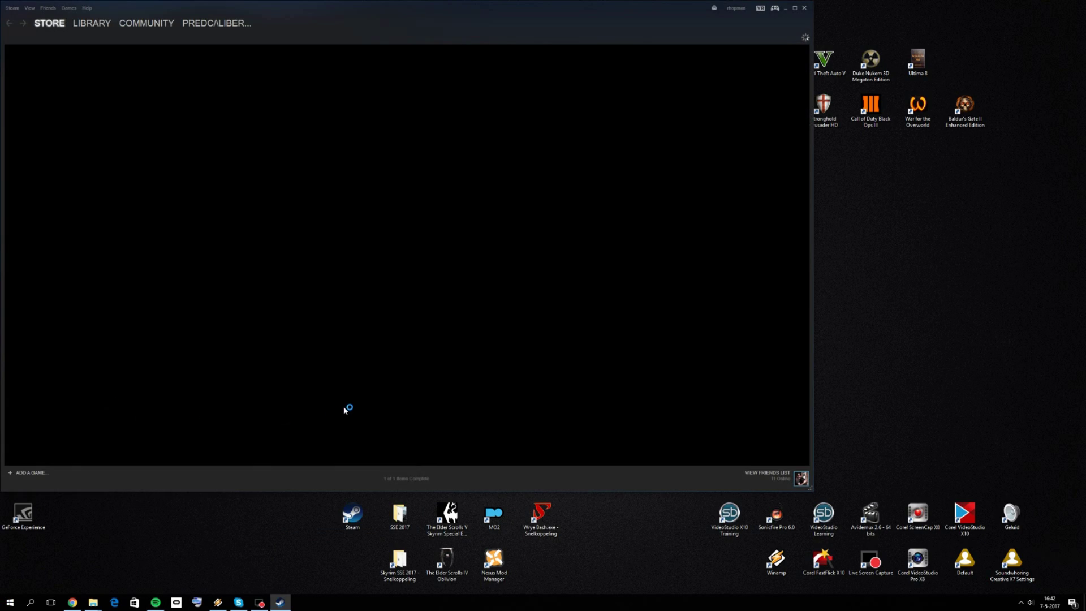
{"action": "left_click", "coordinate": [92, 24]}
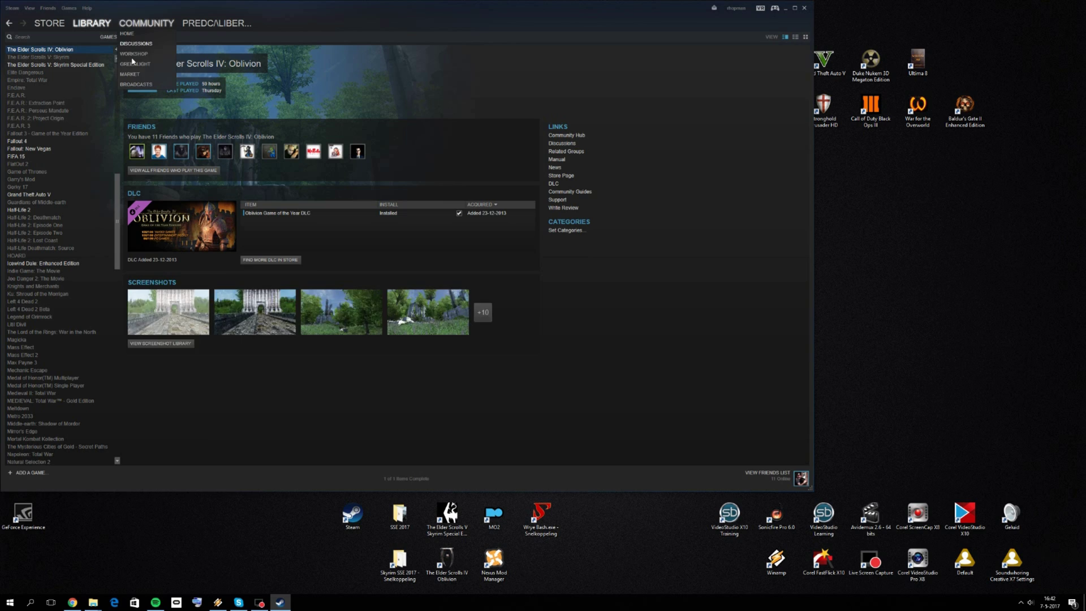
Uninstall The Elder Scrolls IV: Oblivion by deleting its local game files, and minimize Steam
{"action": "right_click", "coordinate": [65, 50]}
{"action": "left_click", "coordinate": [86, 175]}
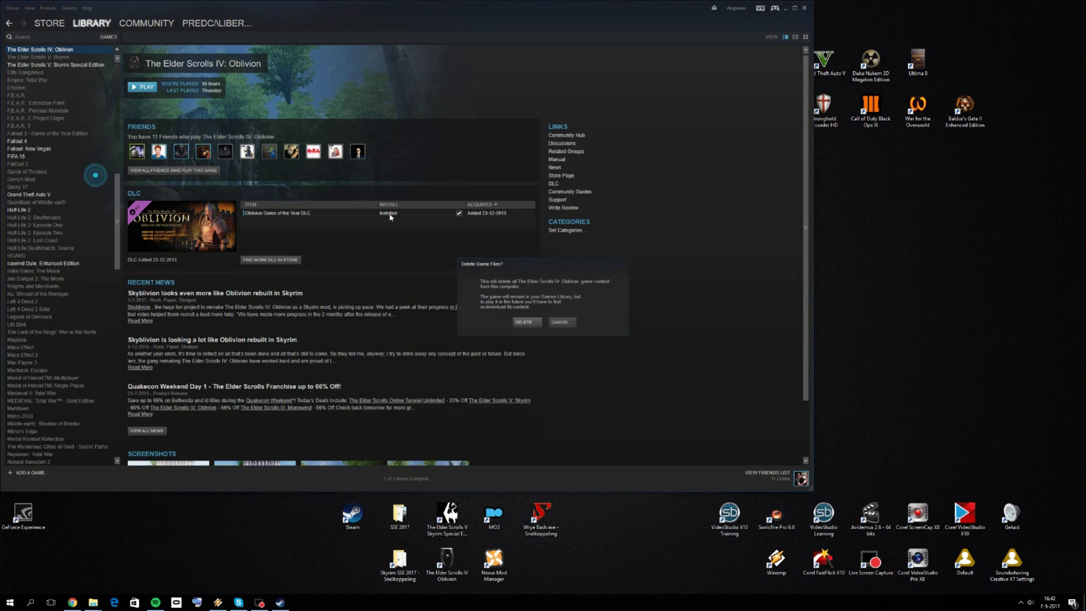
{"action": "left_click", "coordinate": [524, 324]}
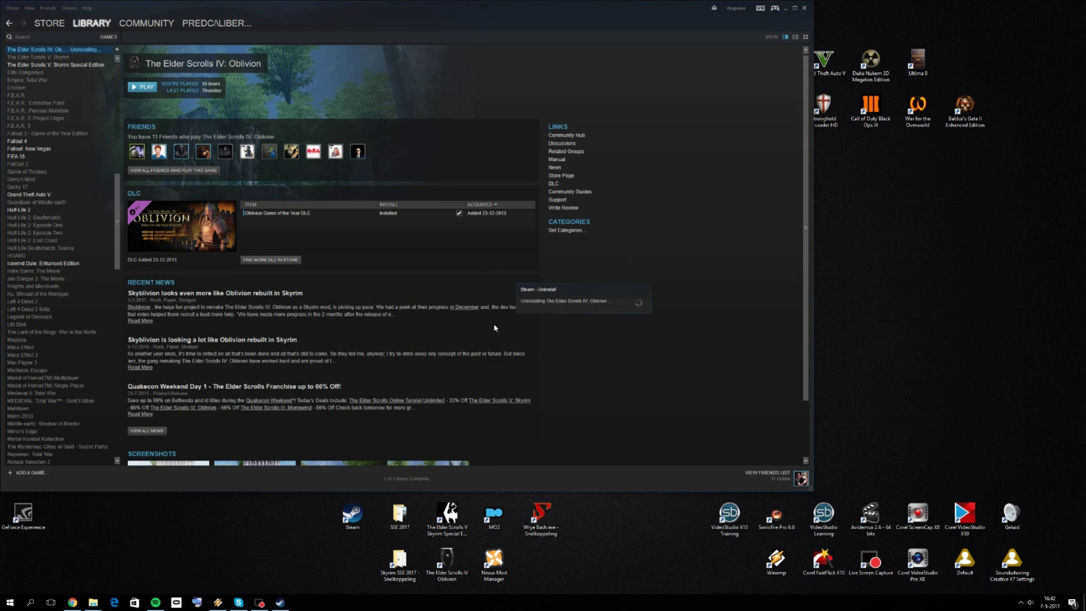
{"action": "left_click", "coordinate": [785, 9]}
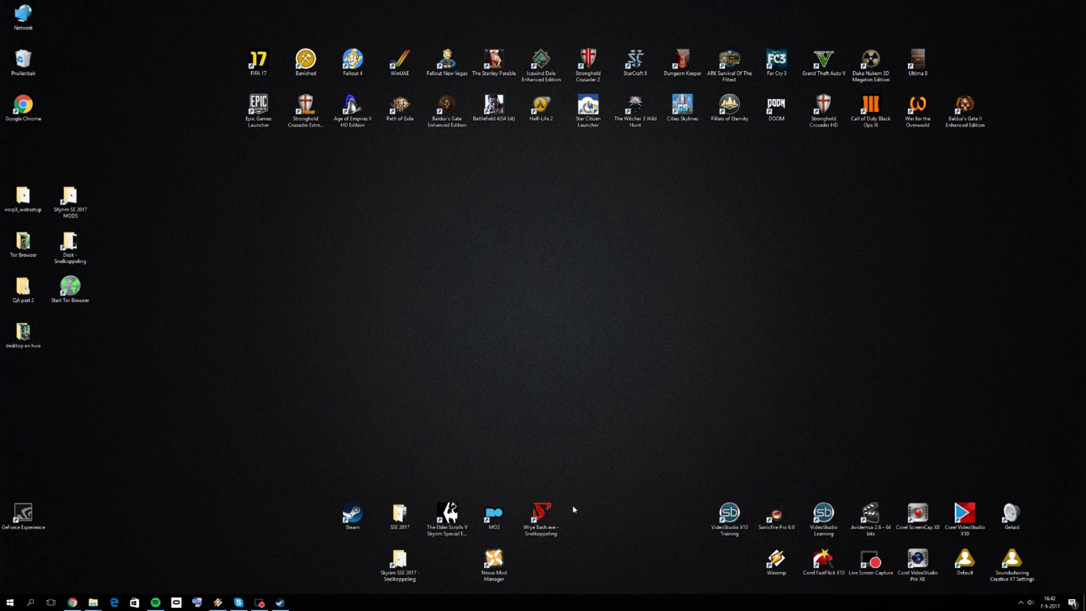
Start Wrye Bash to check which games it detects, and quit it without choosing one
{"action": "double_click", "coordinate": [540, 515]}
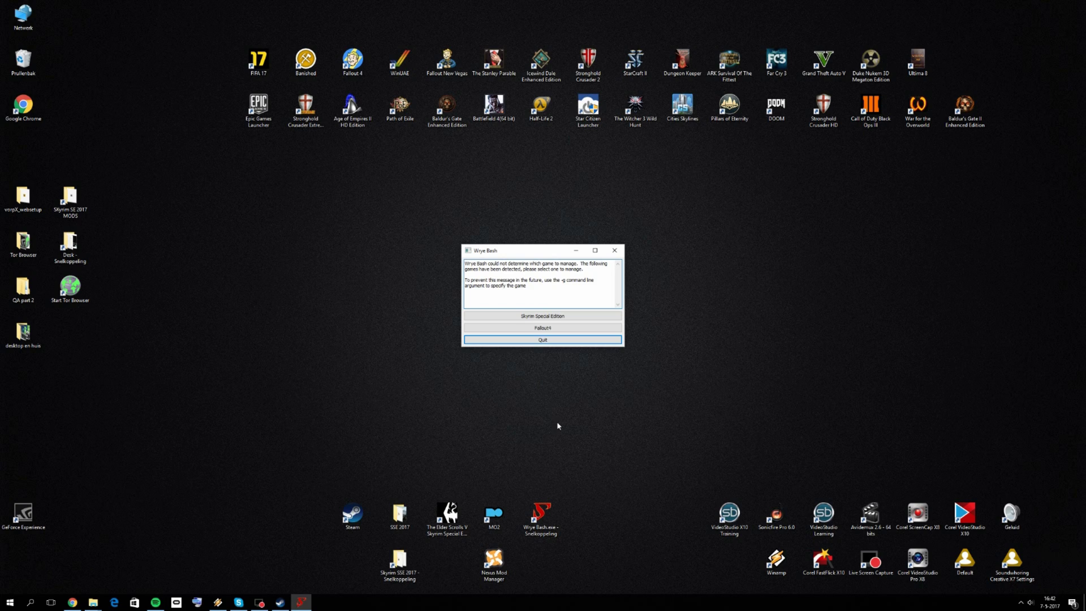
{"action": "left_click", "coordinate": [547, 339]}
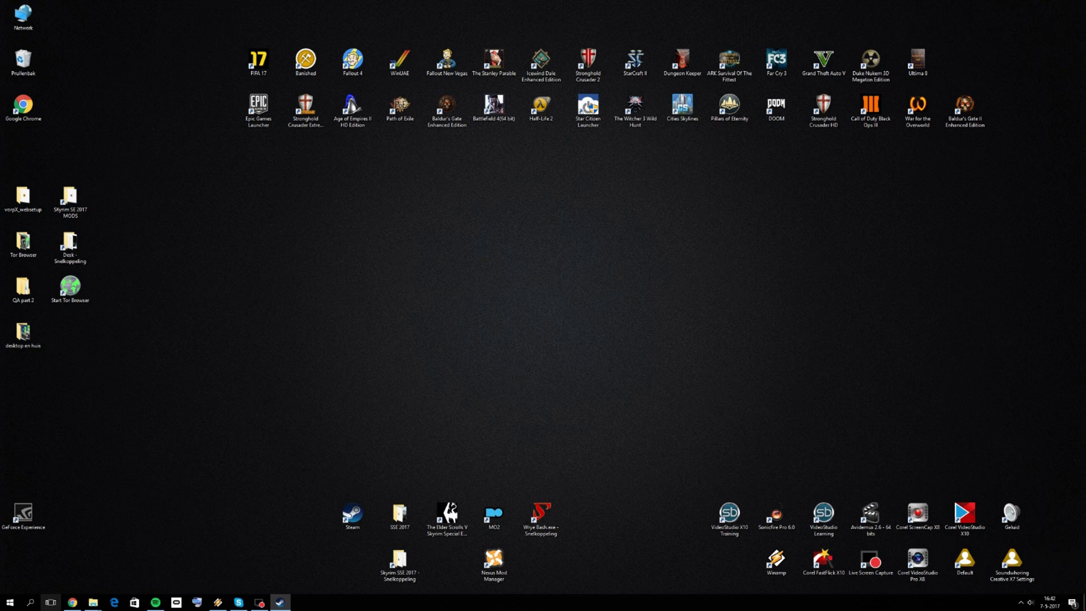
Delete all files and folders inside the my games\Oblivion folder in Documents
{"action": "mouse_move", "coordinate": [91, 603]}
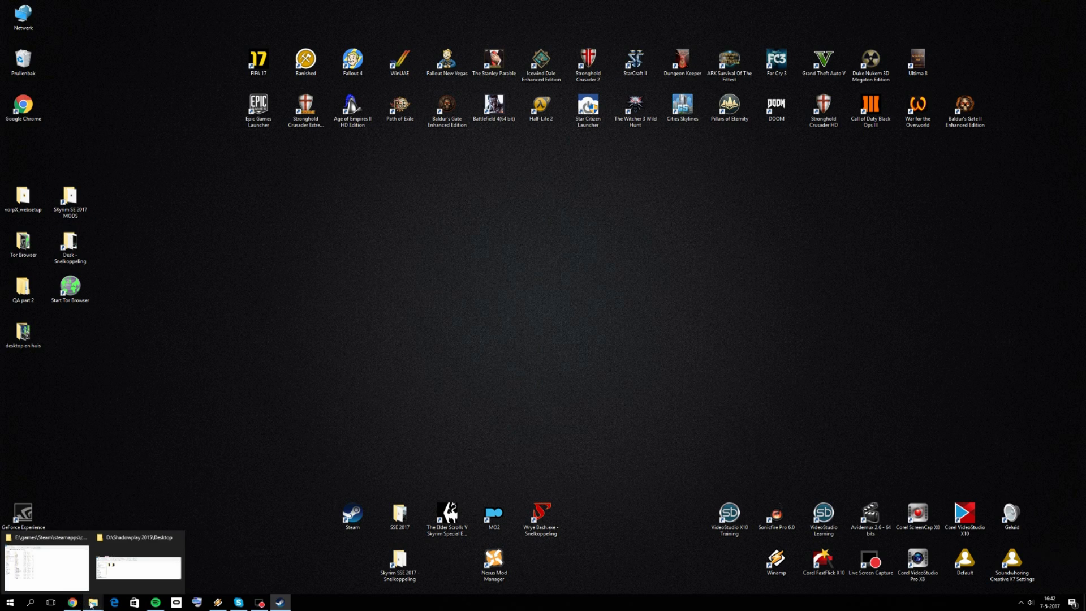
{"action": "left_click", "coordinate": [115, 569]}
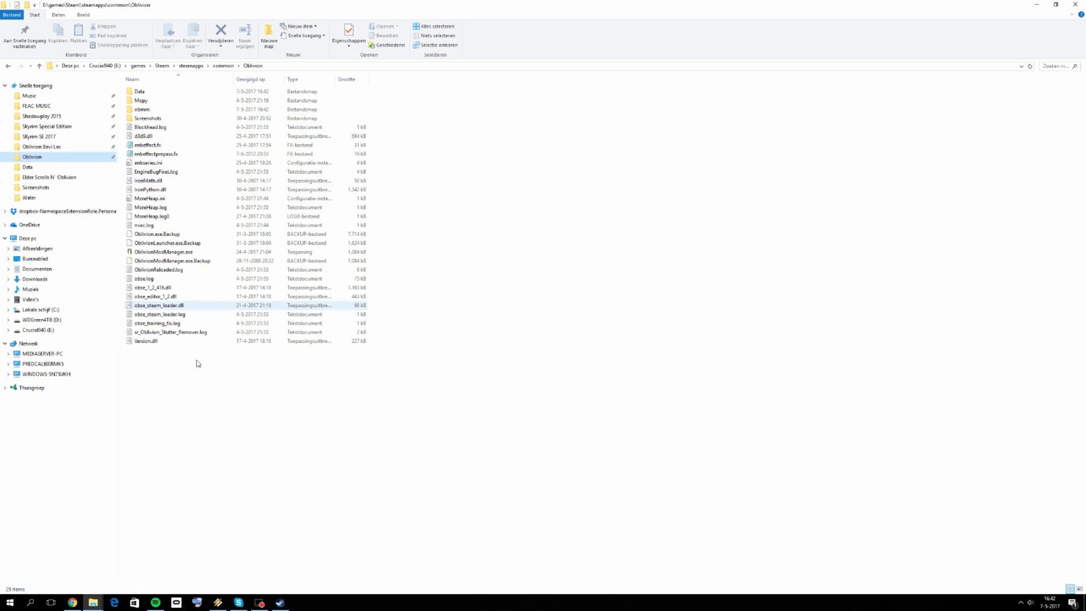
{"action": "key", "text": "alt+Tab"}
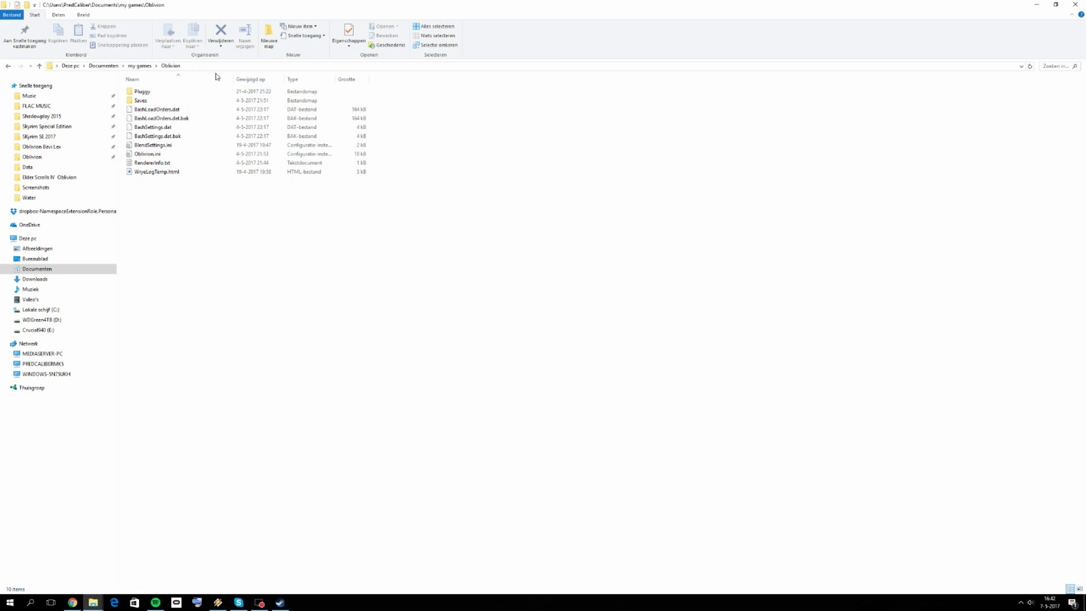
{"action": "left_click_drag", "start_coordinate": [357, 285], "coordinate": [165, 106]}
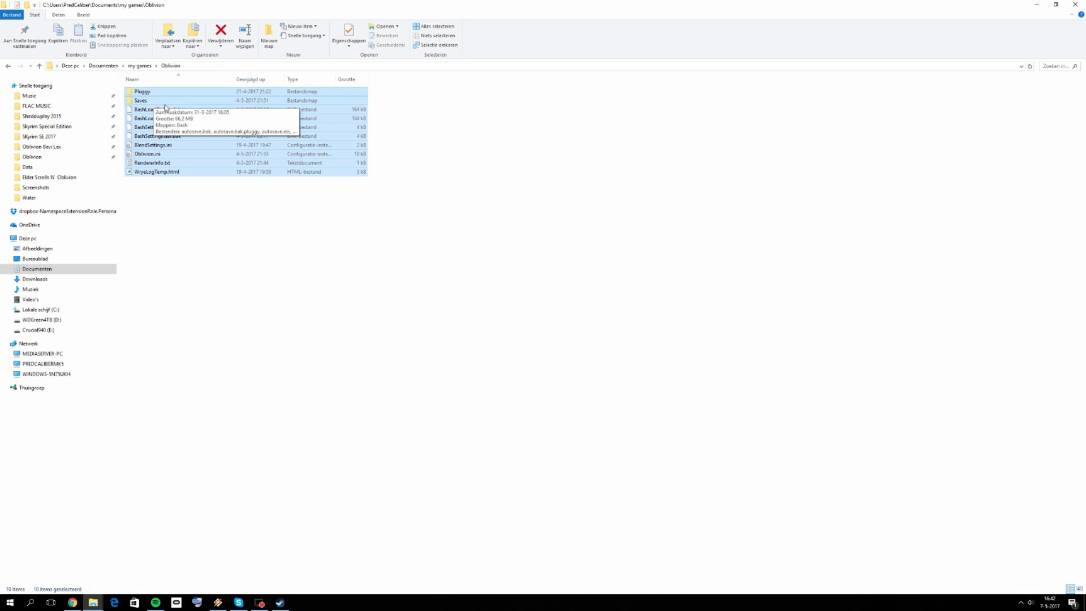
{"action": "key", "text": "Delete"}
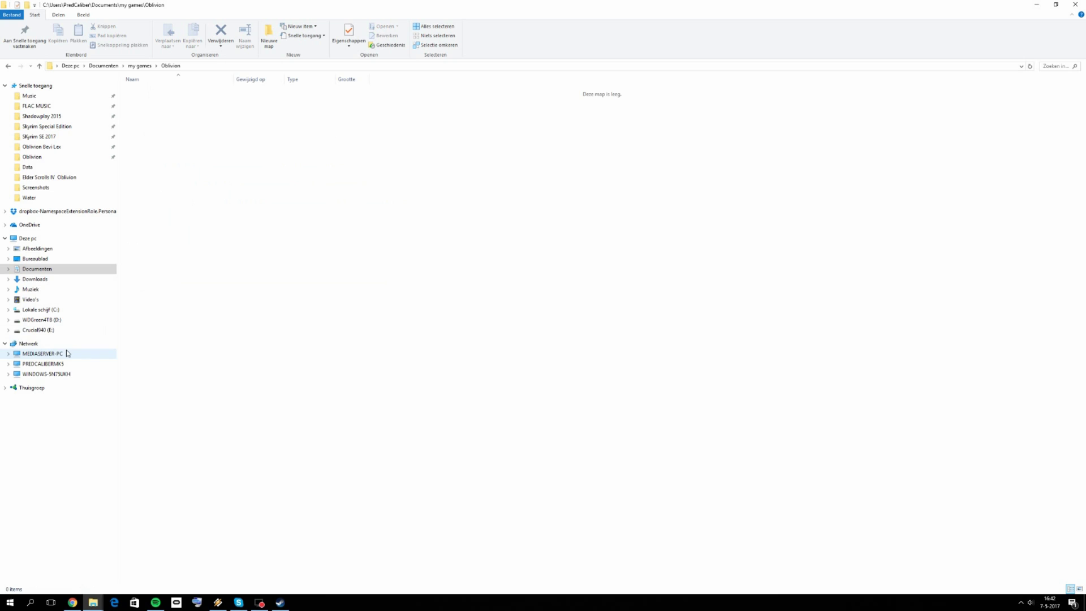
Open the Oblivion game folder in E:\games\Steam\steamapps\common
{"action": "left_click", "coordinate": [57, 330]}
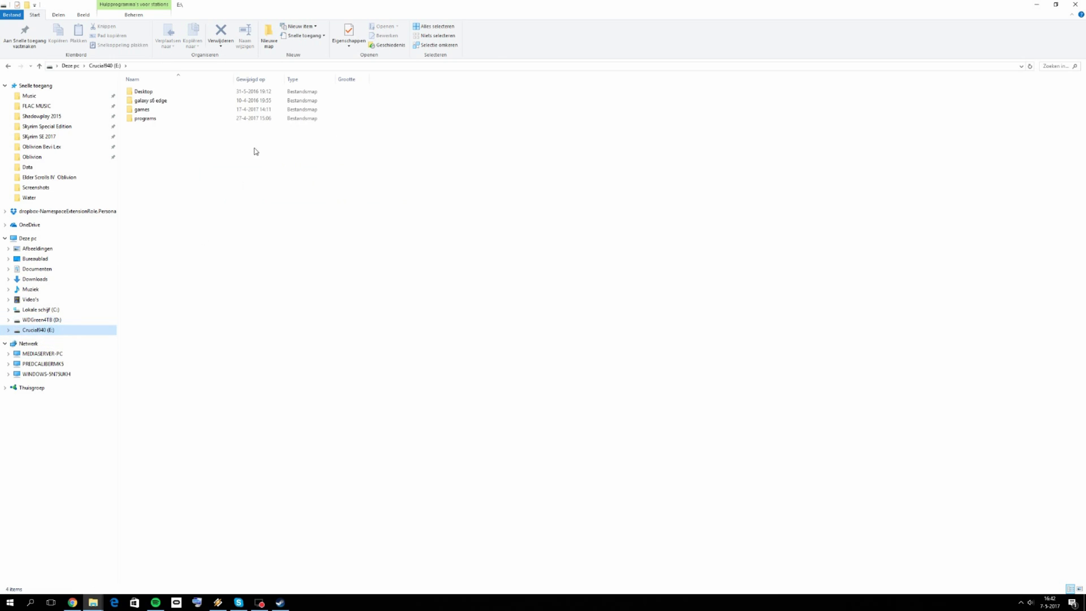
{"action": "double_click", "coordinate": [151, 110]}
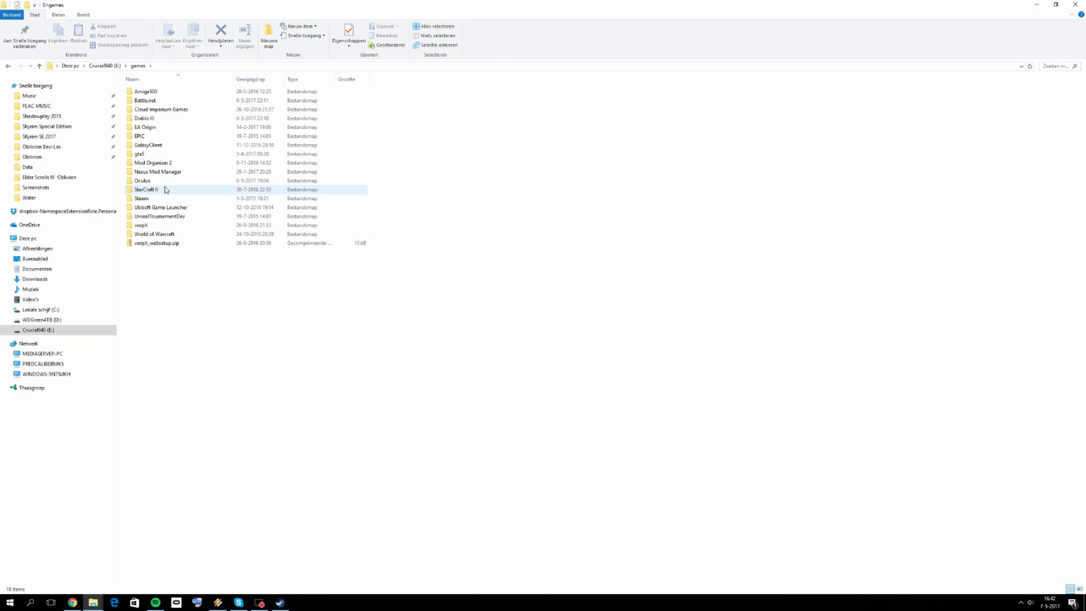
{"action": "double_click", "coordinate": [143, 199]}
{"action": "double_click", "coordinate": [152, 95]}
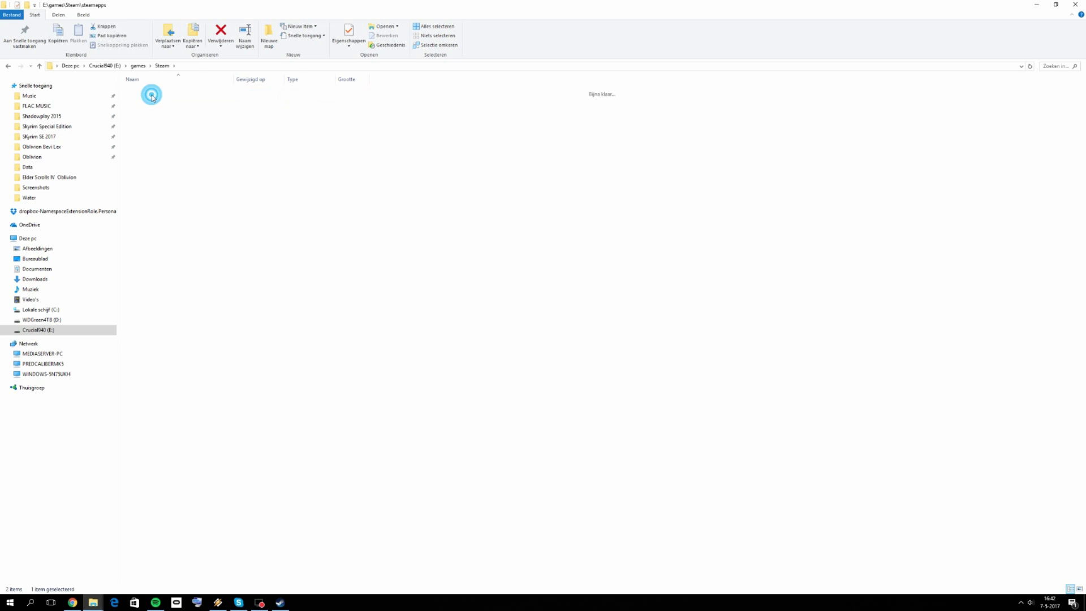
{"action": "double_click", "coordinate": [148, 92]}
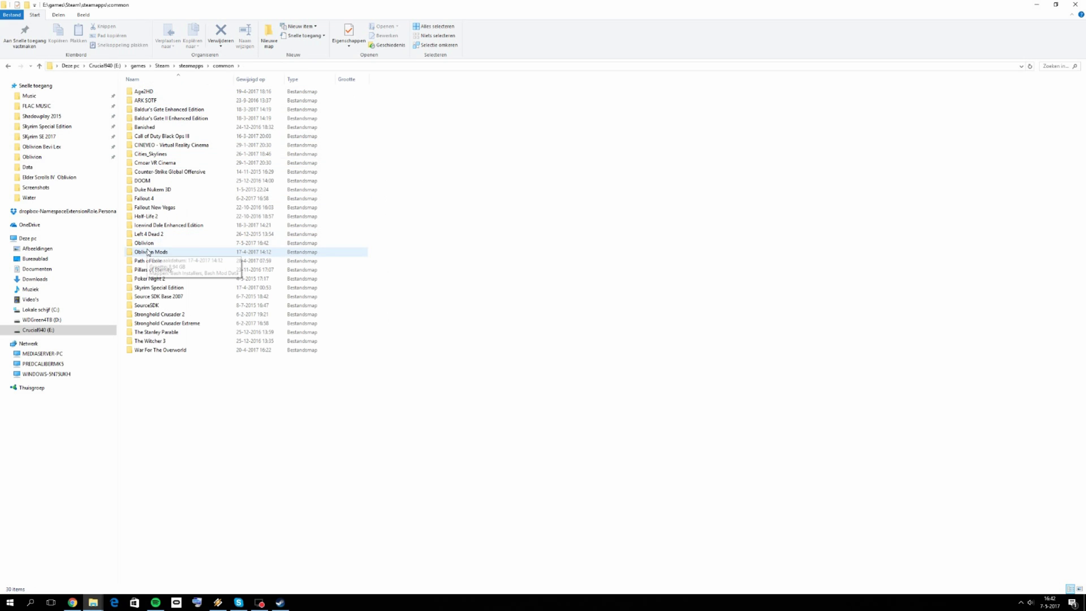
{"action": "double_click", "coordinate": [145, 242]}
View the image stored in the game's Screenshots folder, close it and return to the Oblivion folder
{"action": "left_click", "coordinate": [144, 119]}
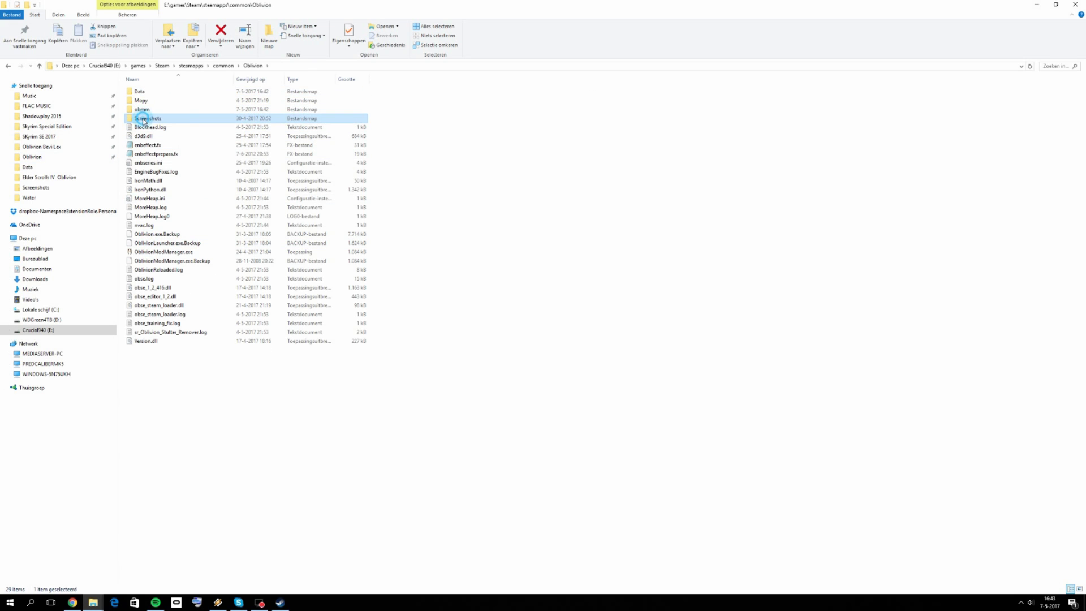
{"action": "double_click", "coordinate": [143, 119]}
{"action": "double_click", "coordinate": [161, 116]}
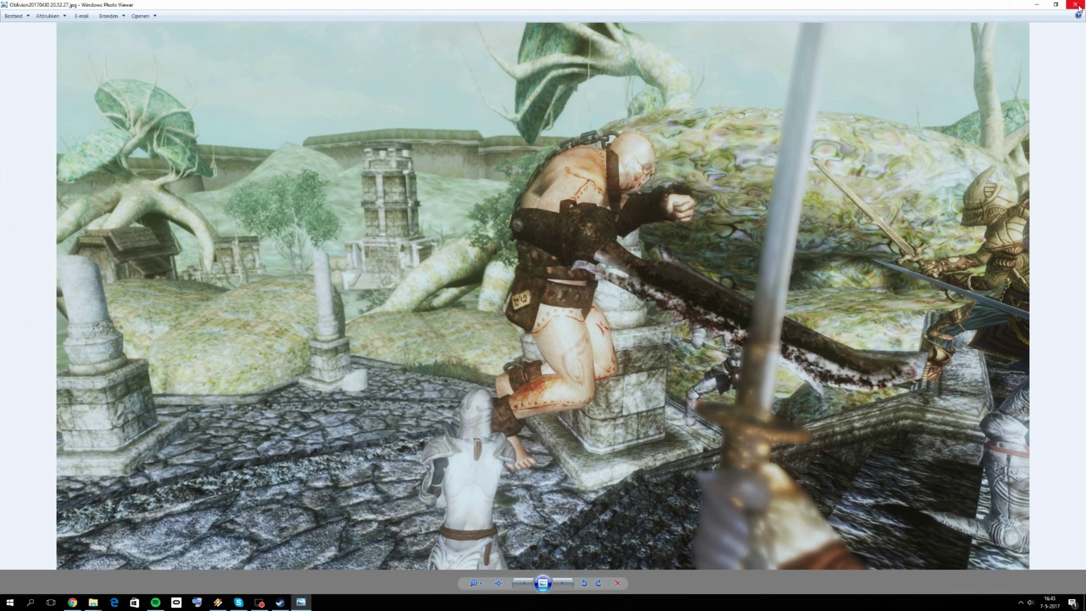
{"action": "left_click", "coordinate": [1078, 7]}
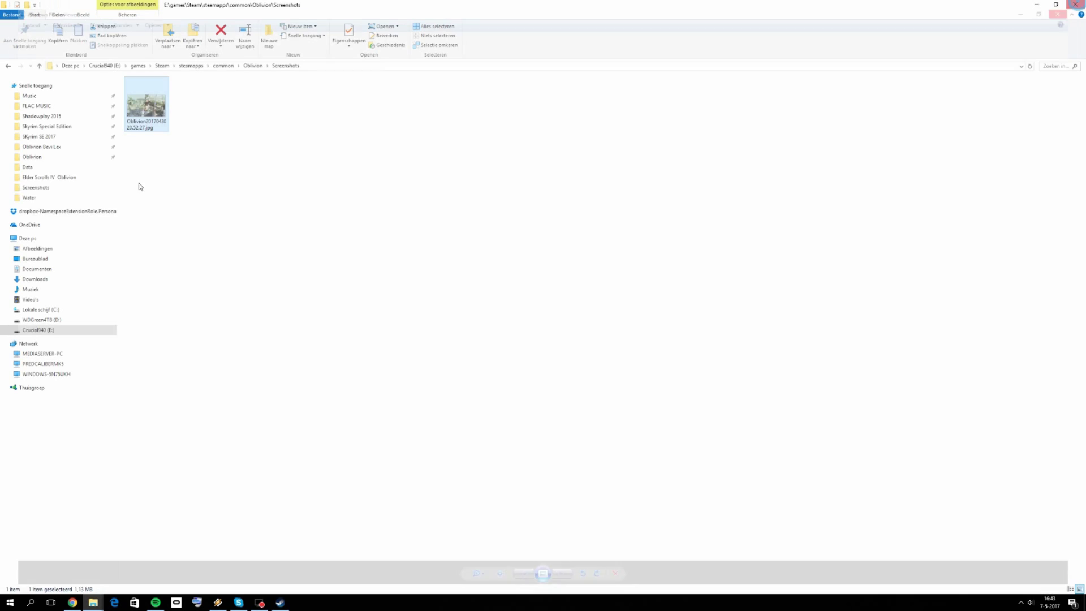
{"action": "key", "text": "alt+Up"}
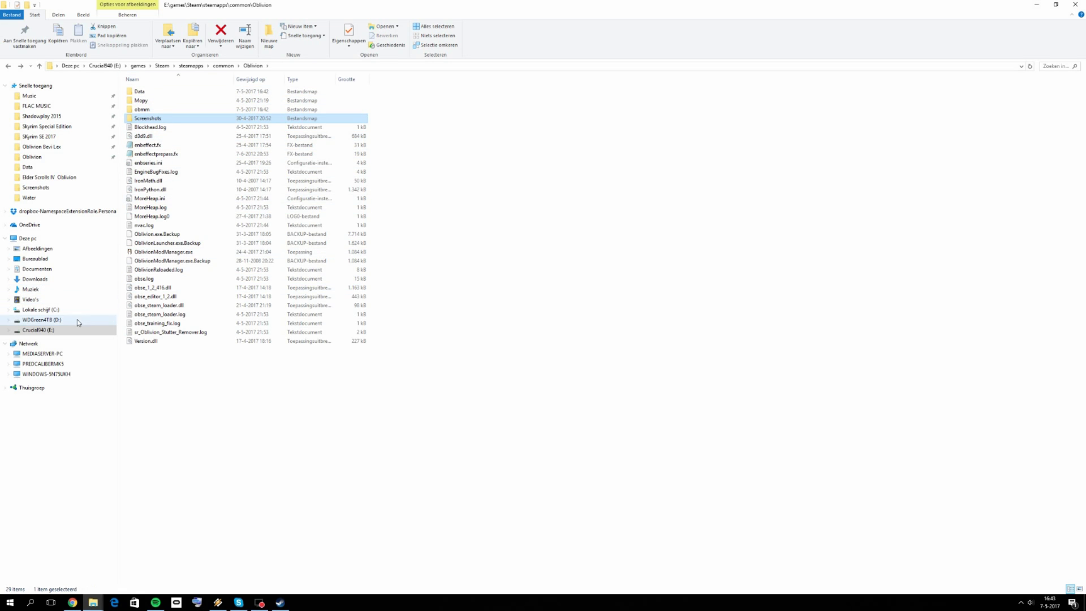
Look inside the leftover Data folder, and delete all files and folders in the Steam Oblivion folder
{"action": "double_click", "coordinate": [143, 93]}
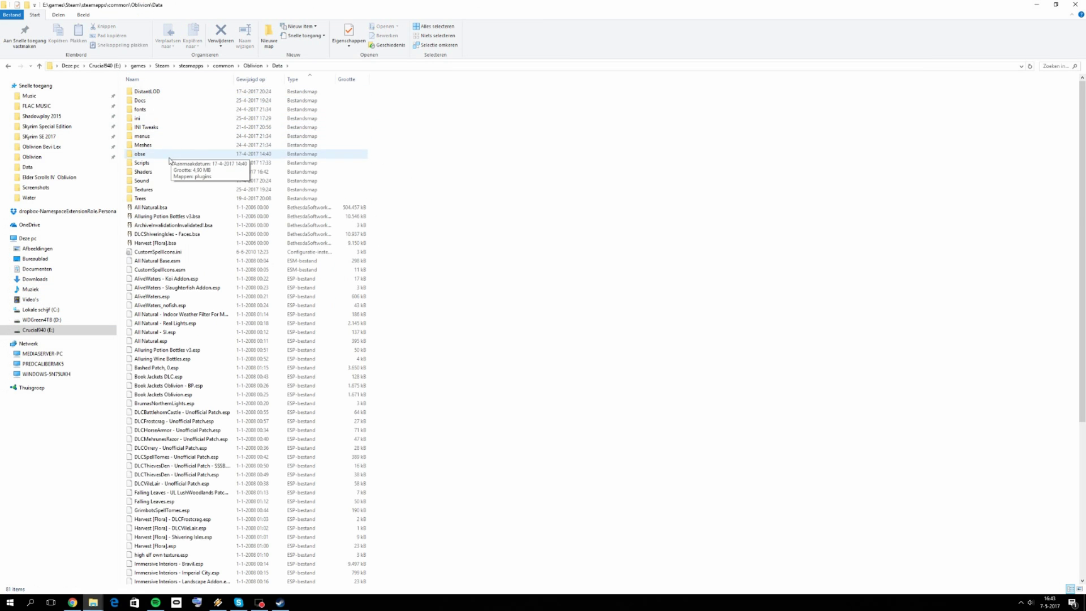
{"action": "key", "text": "alt+Left"}
{"action": "left_click_drag", "start_coordinate": [292, 342], "coordinate": [409, 478]}
{"action": "left_click_drag", "start_coordinate": [250, 294], "coordinate": [250, 118]}
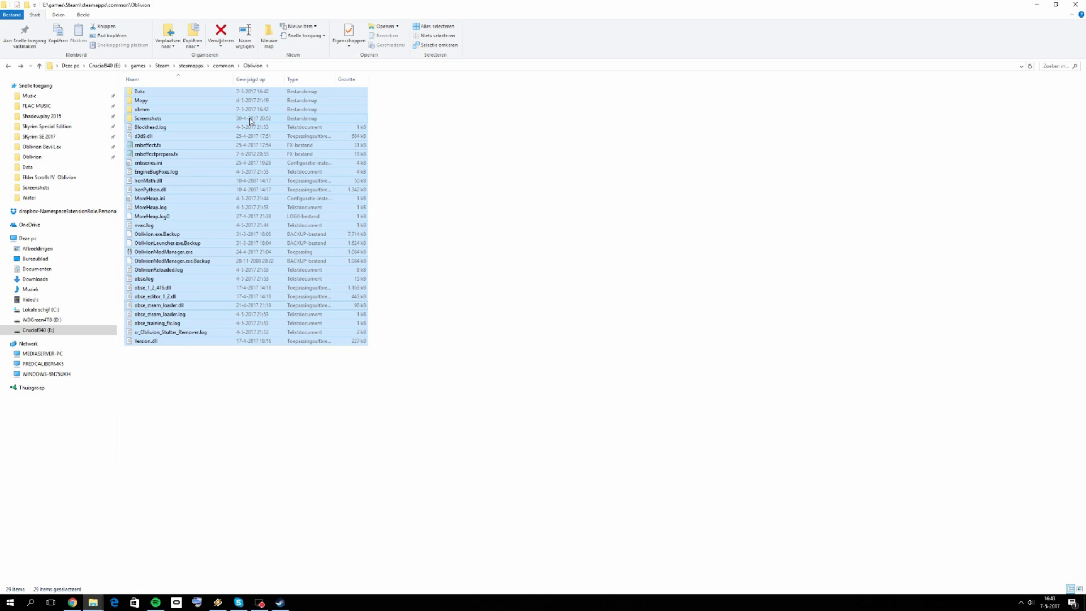
{"action": "key", "text": "Delete"}
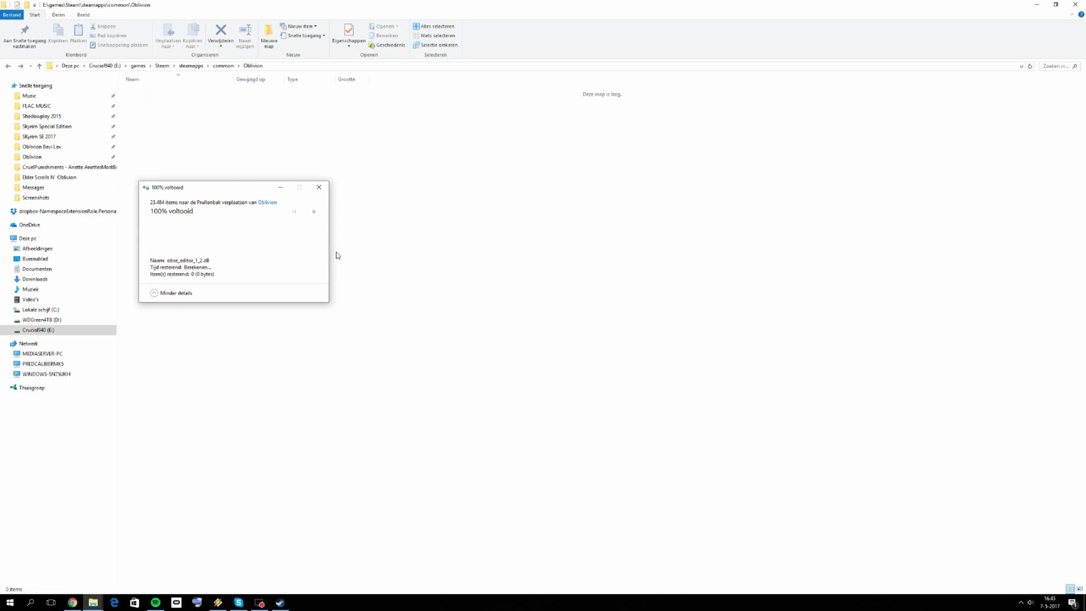
Show the desktop and empty the Recycle Bin, permanently deleting its items
{"action": "left_click", "coordinate": [1083, 603]}
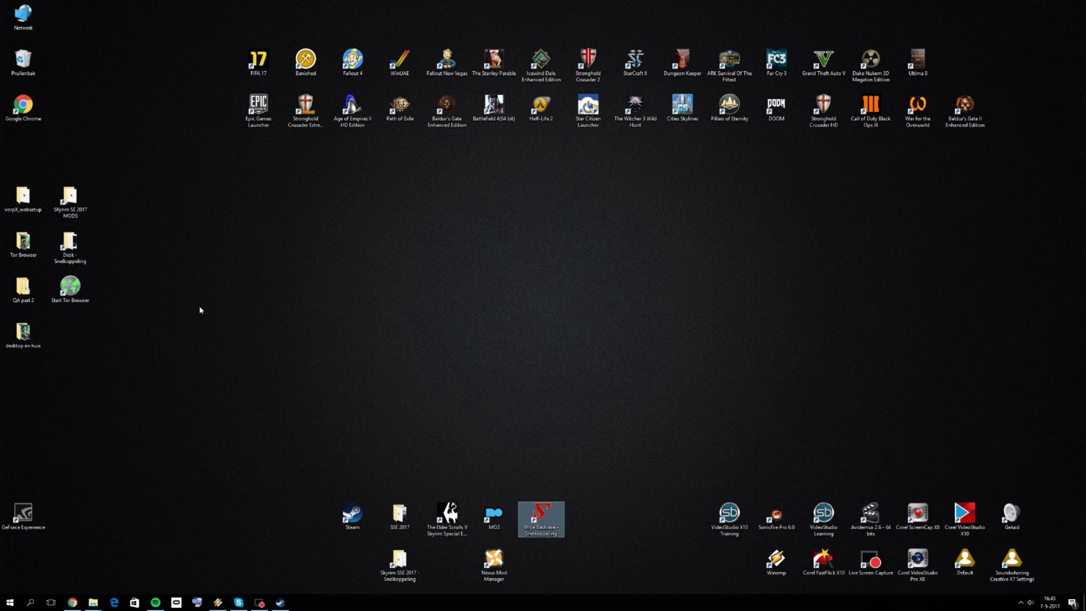
{"action": "right_click", "coordinate": [23, 60]}
{"action": "left_click", "coordinate": [74, 83]}
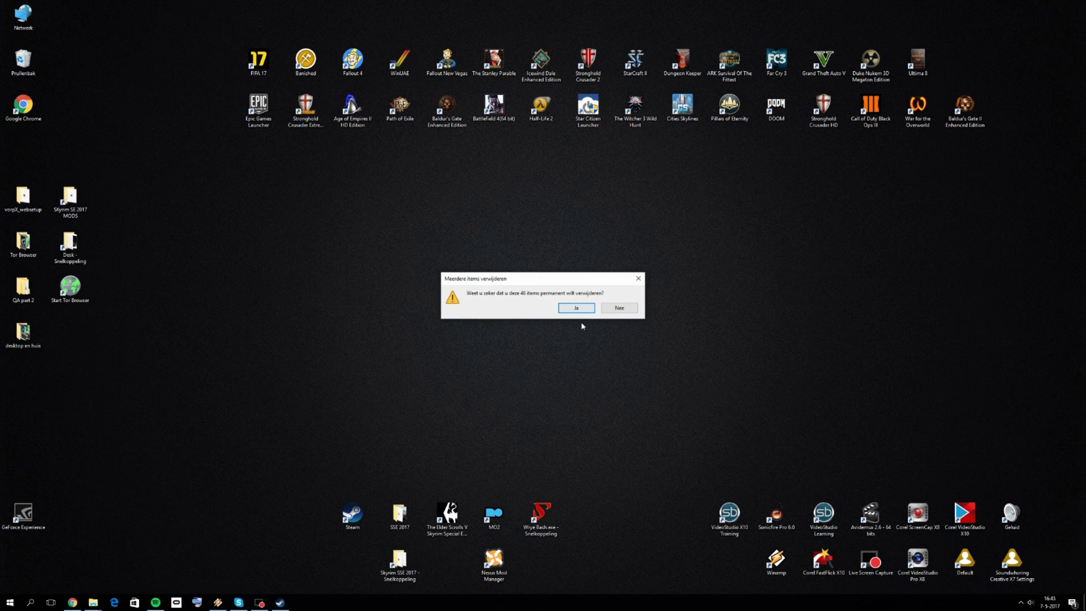
{"action": "left_click", "coordinate": [568, 308]}
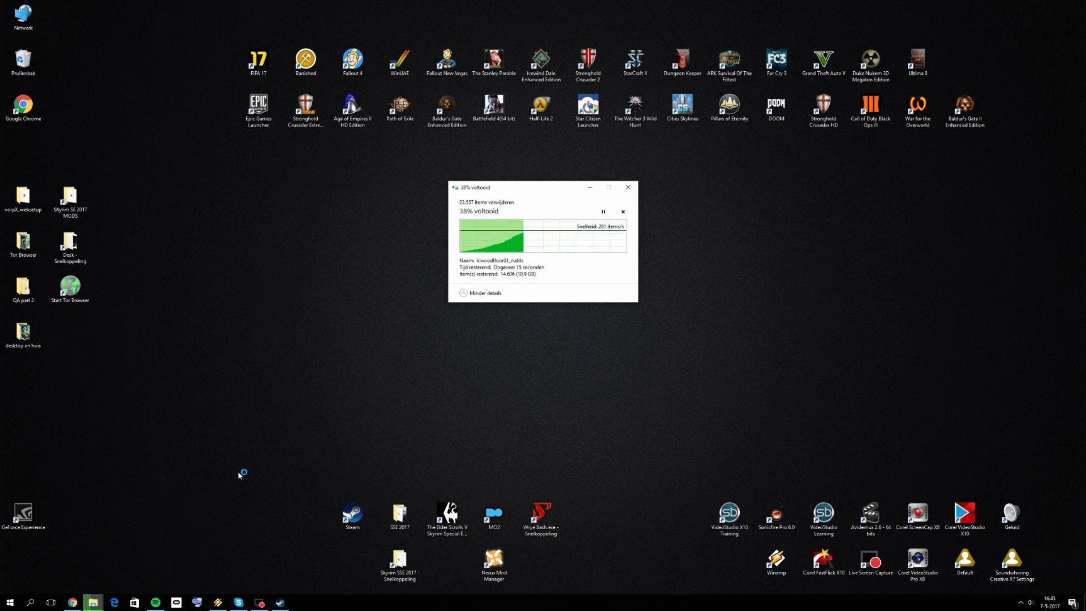
{"action": "left_click", "coordinate": [534, 524]}
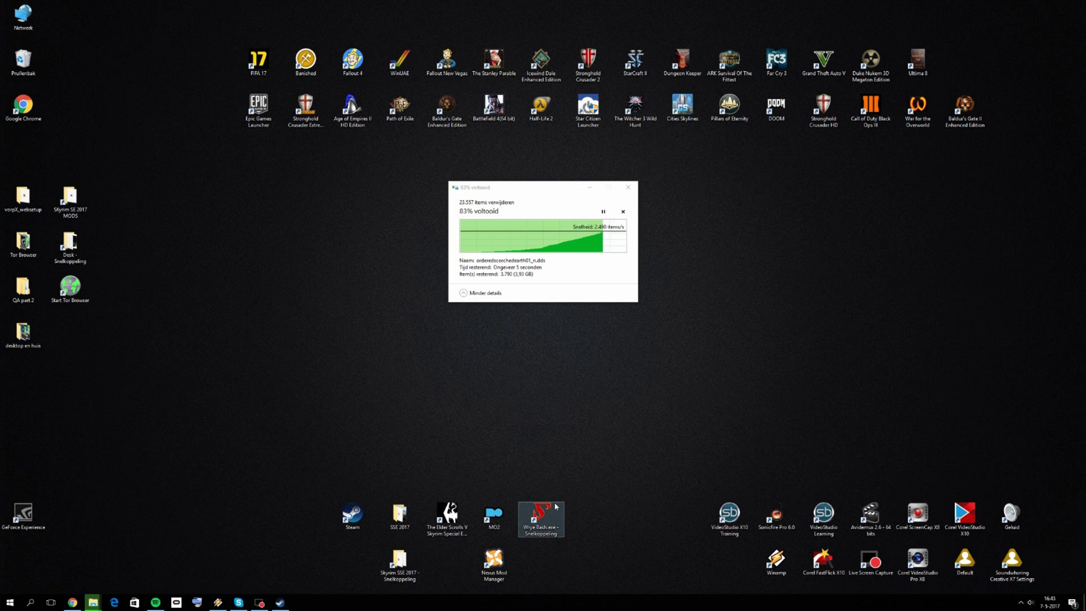
{"action": "left_click", "coordinate": [586, 425]}
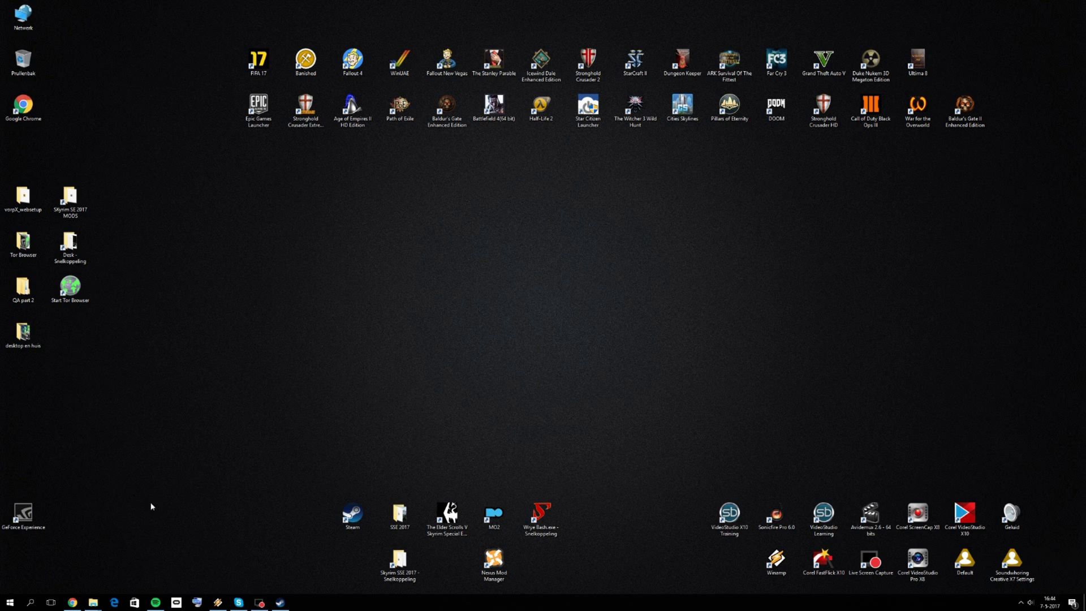
Show the Bevilex modlist page in the browser, and switch to Steam to install The Elder Scrolls IV: Oblivion under E:\games\Steam
{"action": "left_click", "coordinate": [72, 603]}
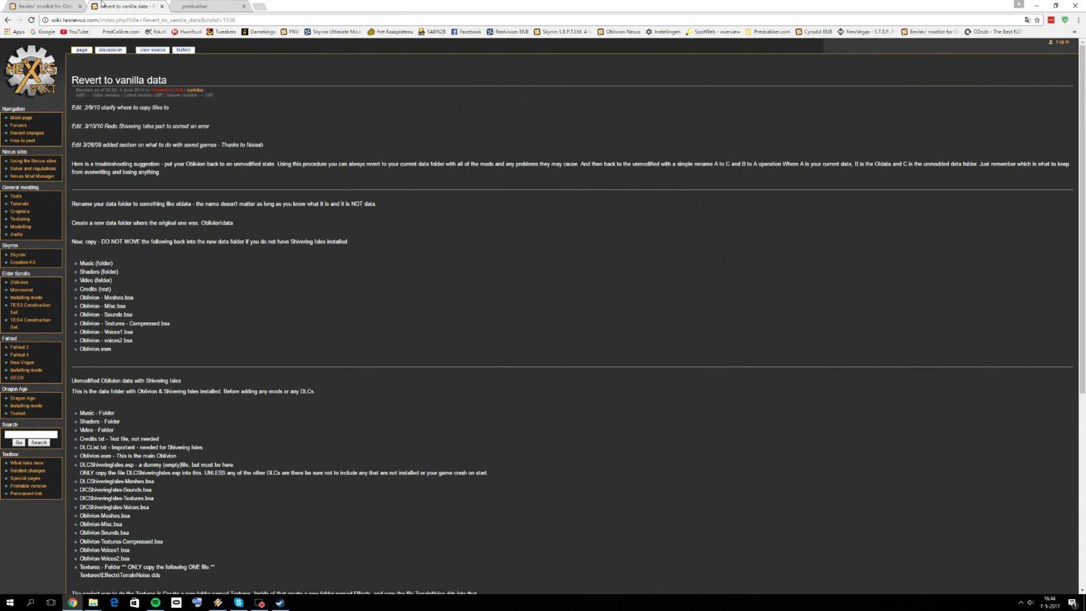
{"action": "left_click", "coordinate": [65, 5]}
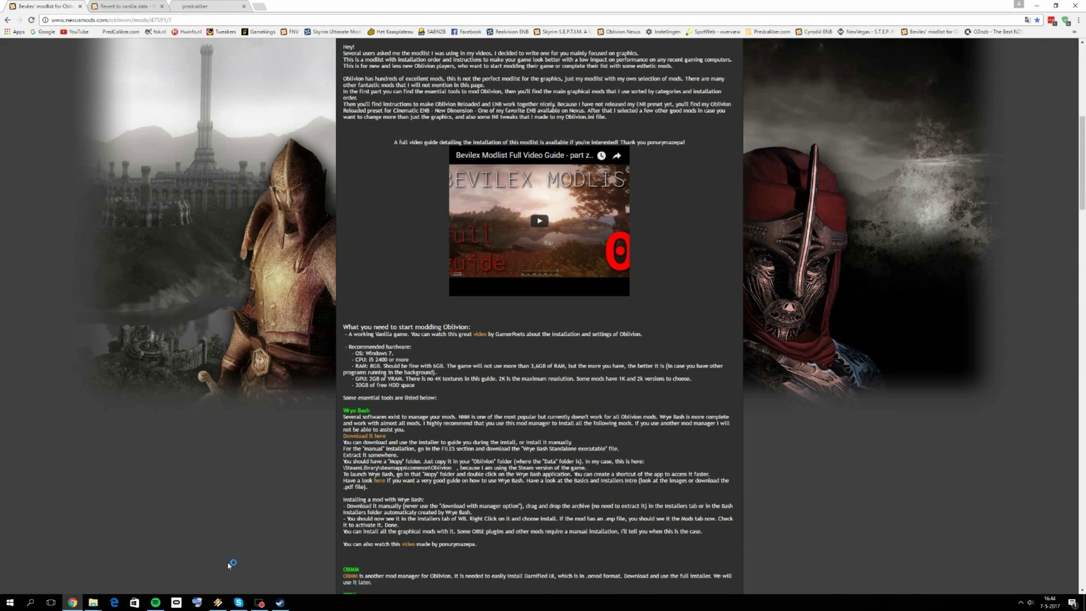
{"action": "left_click", "coordinate": [280, 603]}
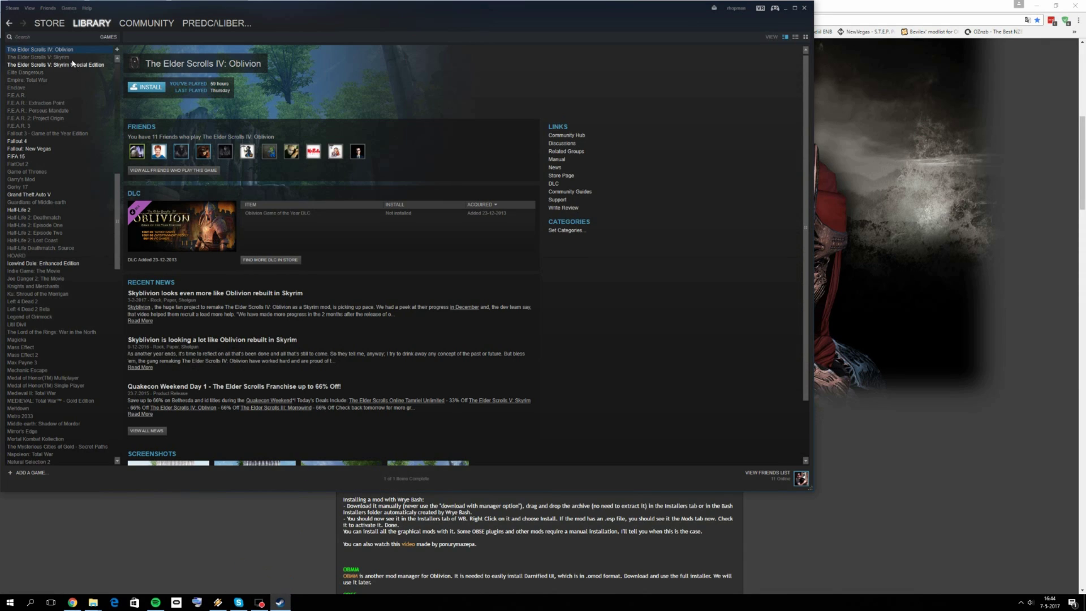
{"action": "left_click", "coordinate": [157, 90]}
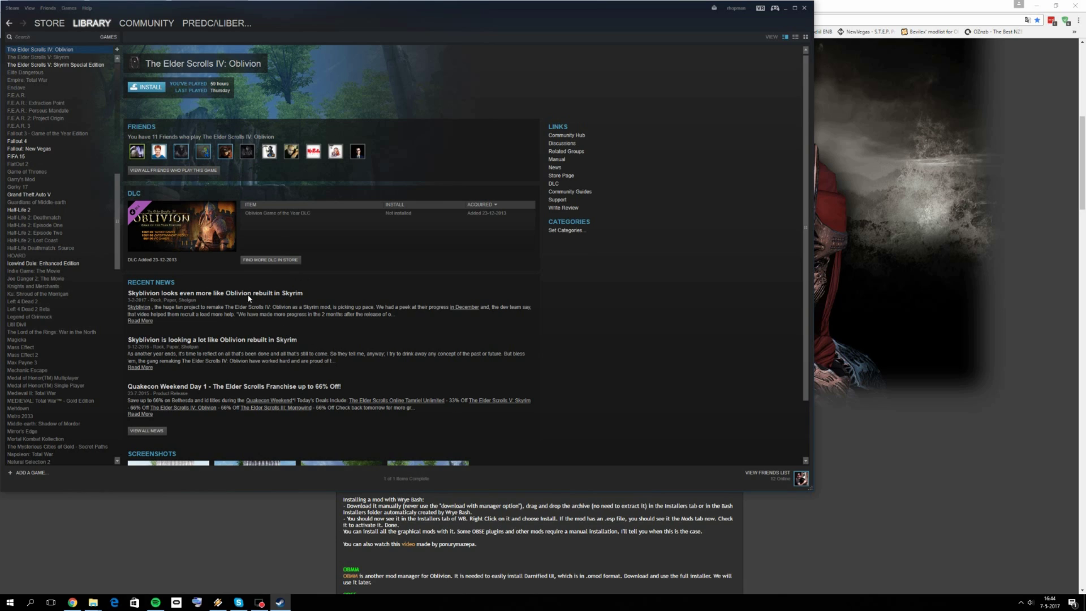
{"action": "left_click", "coordinate": [145, 87]}
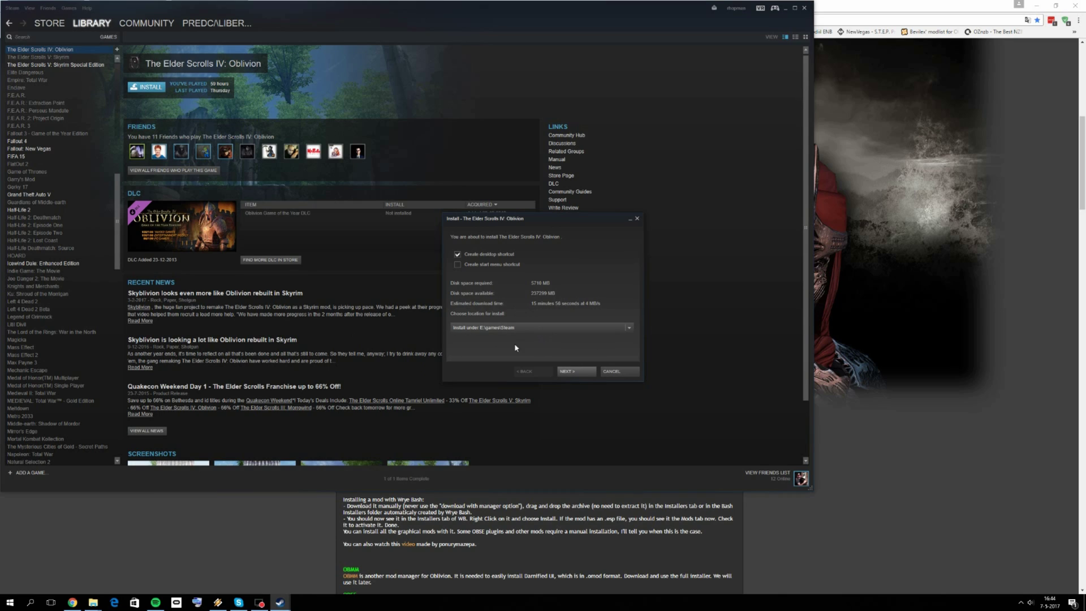
{"action": "left_click", "coordinate": [496, 265]}
{"action": "left_click", "coordinate": [565, 372]}
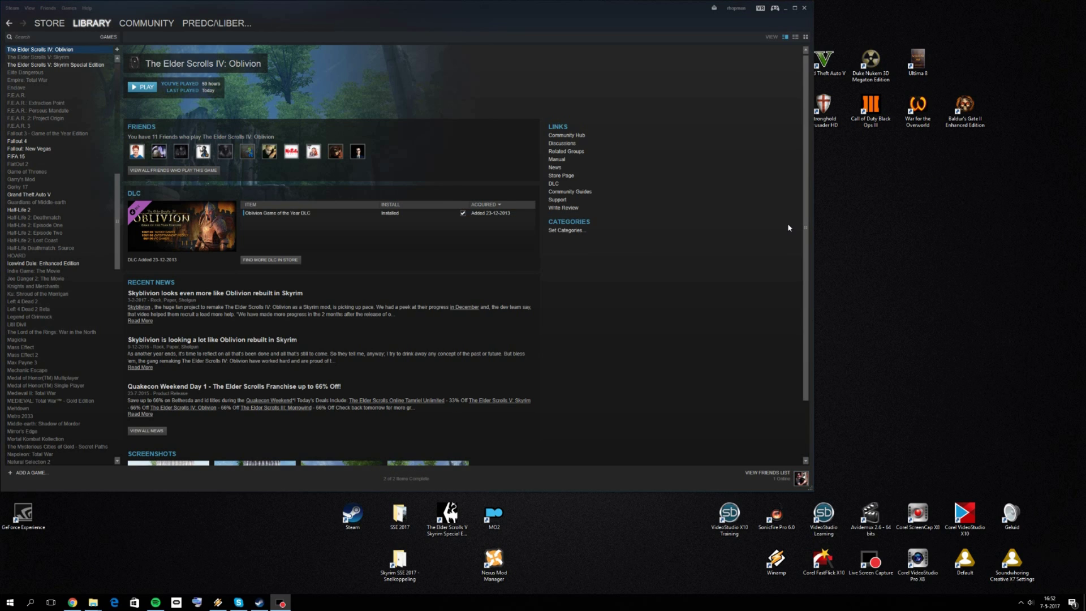
Launch Oblivion and set its launcher options to 2560x1440 (widescreen) resolution, HDR screen effects and Distant Trees enabled
{"action": "left_click", "coordinate": [146, 89]}
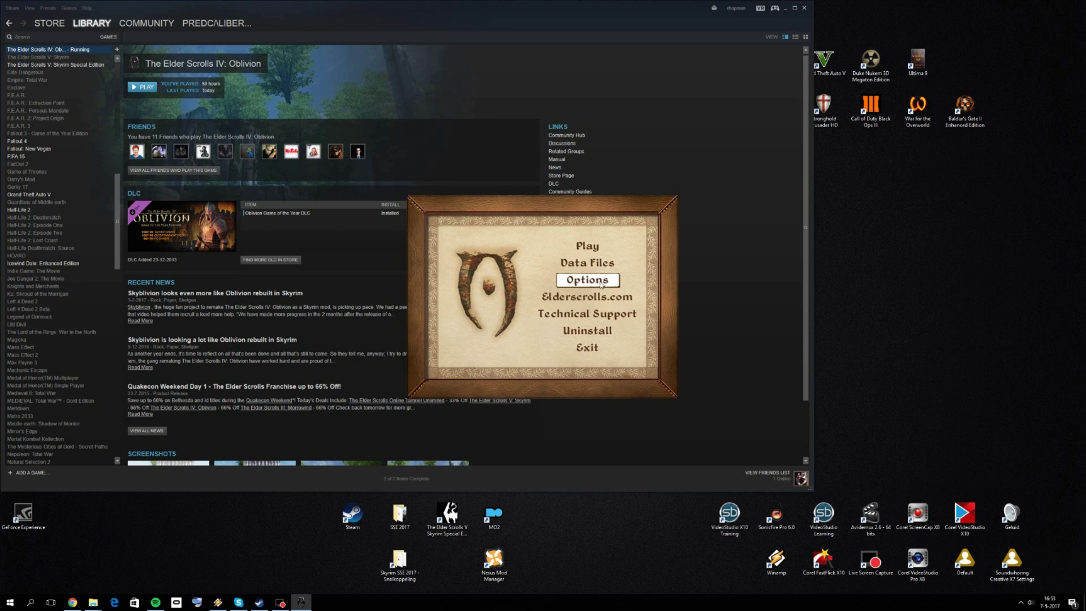
{"action": "left_click", "coordinate": [572, 279]}
{"action": "left_click", "coordinate": [528, 263]}
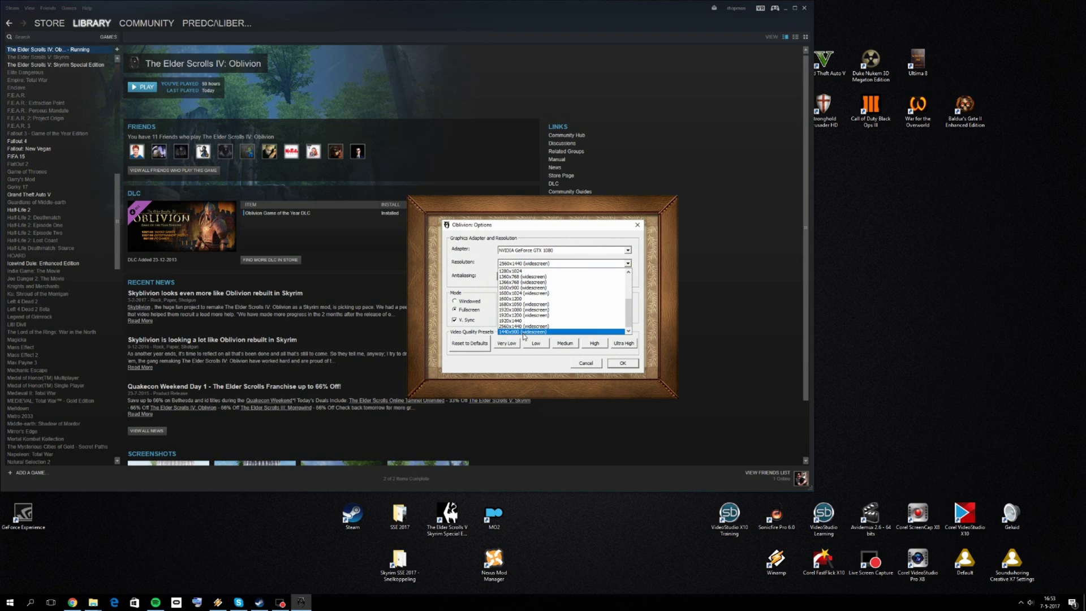
{"action": "left_click", "coordinate": [521, 327]}
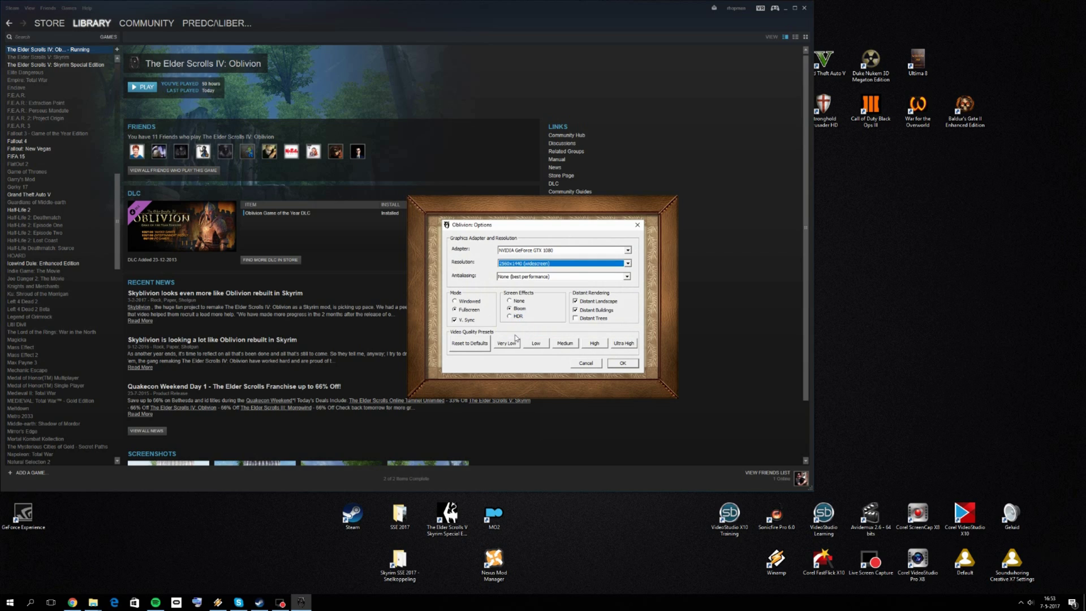
{"action": "left_click", "coordinate": [510, 316]}
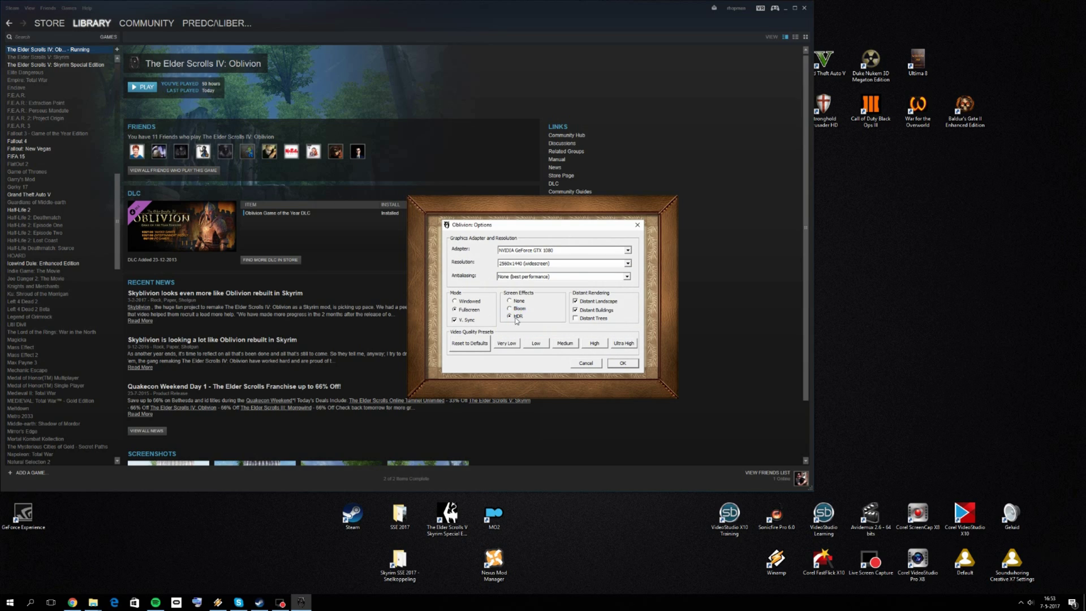
{"action": "left_click", "coordinate": [594, 318]}
{"action": "left_click", "coordinate": [623, 363]}
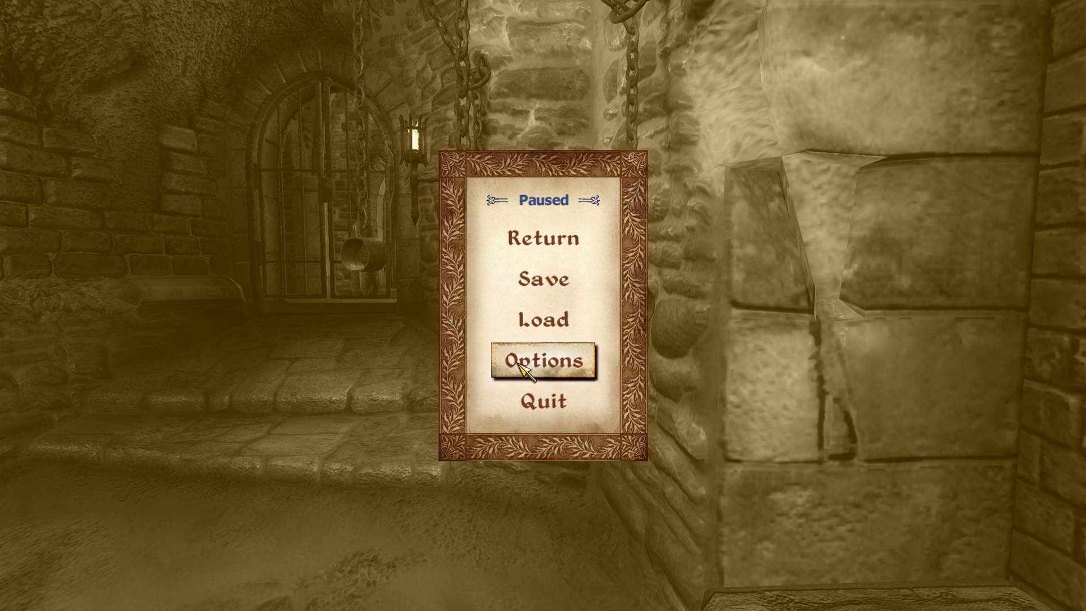
In the paused game's video options, raise Actor Fade, Item Fade and Object Fade to about three quarters of their sliders
{"action": "left_click", "coordinate": [524, 368]}
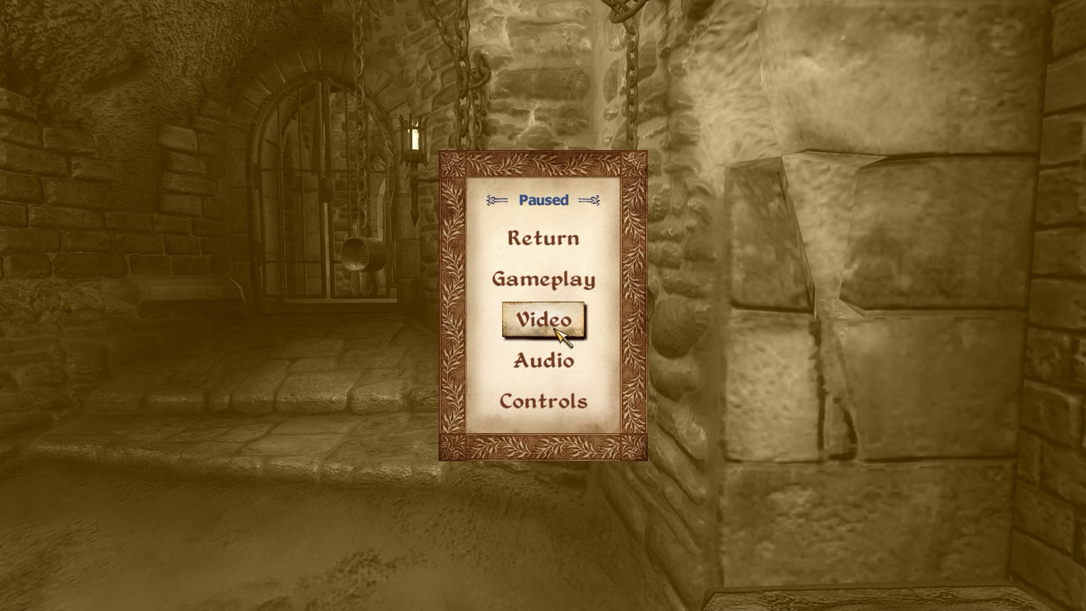
{"action": "left_click", "coordinate": [541, 318]}
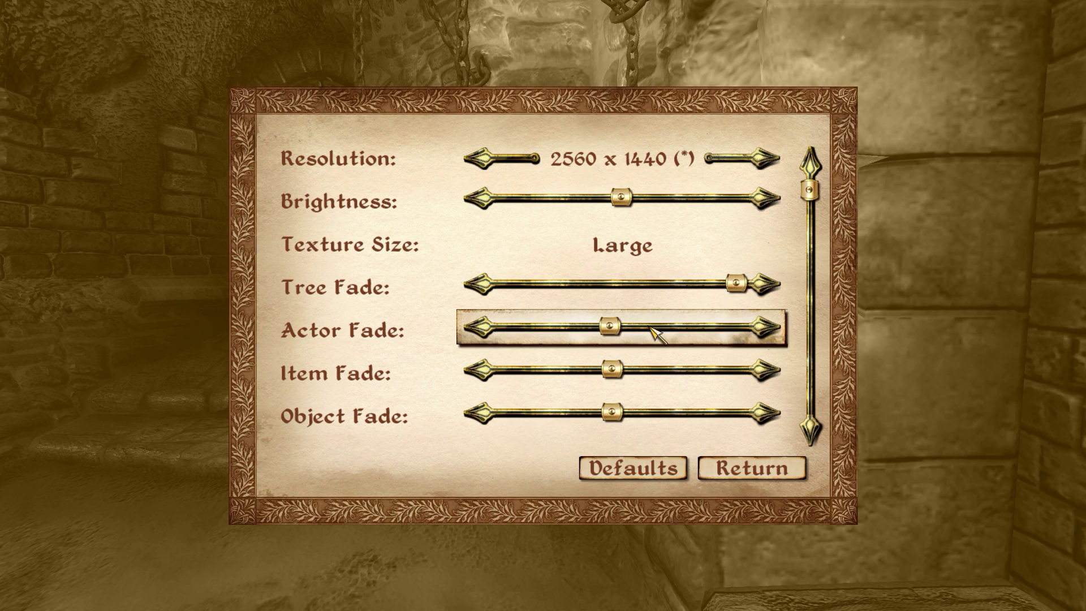
{"action": "scroll", "coordinate": [652, 333], "scroll_direction": "down", "scroll_amount": 1}
{"action": "scroll", "coordinate": [625, 391], "scroll_direction": "down", "scroll_amount": 1}
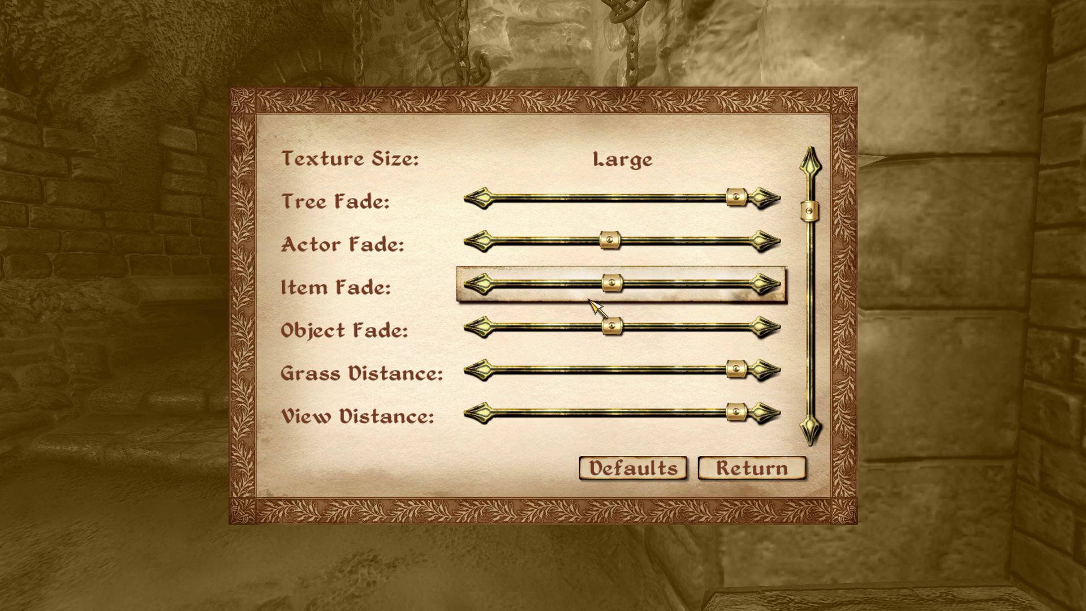
{"action": "left_click_drag", "start_coordinate": [620, 244], "coordinate": [690, 245]}
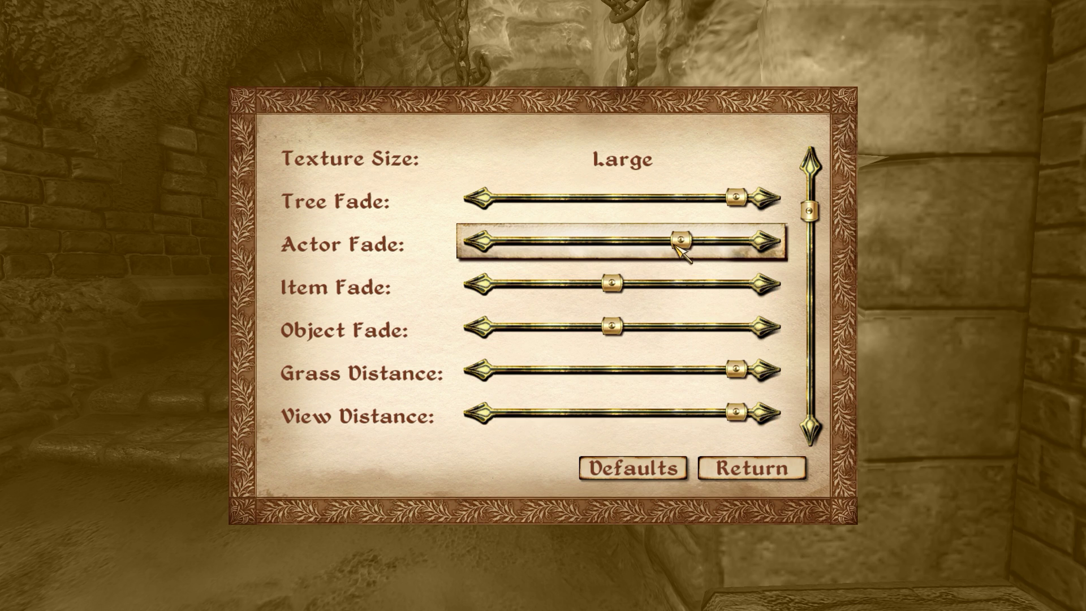
{"action": "left_click_drag", "start_coordinate": [618, 286], "coordinate": [693, 286]}
{"action": "left_click_drag", "start_coordinate": [681, 242], "coordinate": [689, 244]}
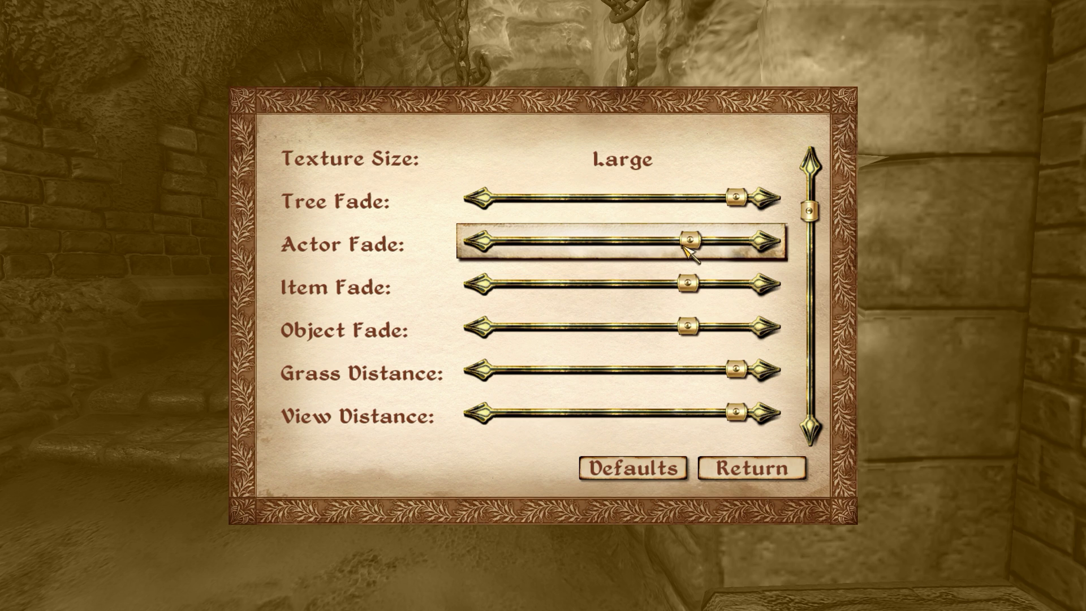
In the video options, turn Self Shadows off and Tree Canopy Shadows on, and set Shadow Filtering to High
{"action": "scroll", "coordinate": [684, 294], "scroll_direction": "down", "scroll_amount": 3}
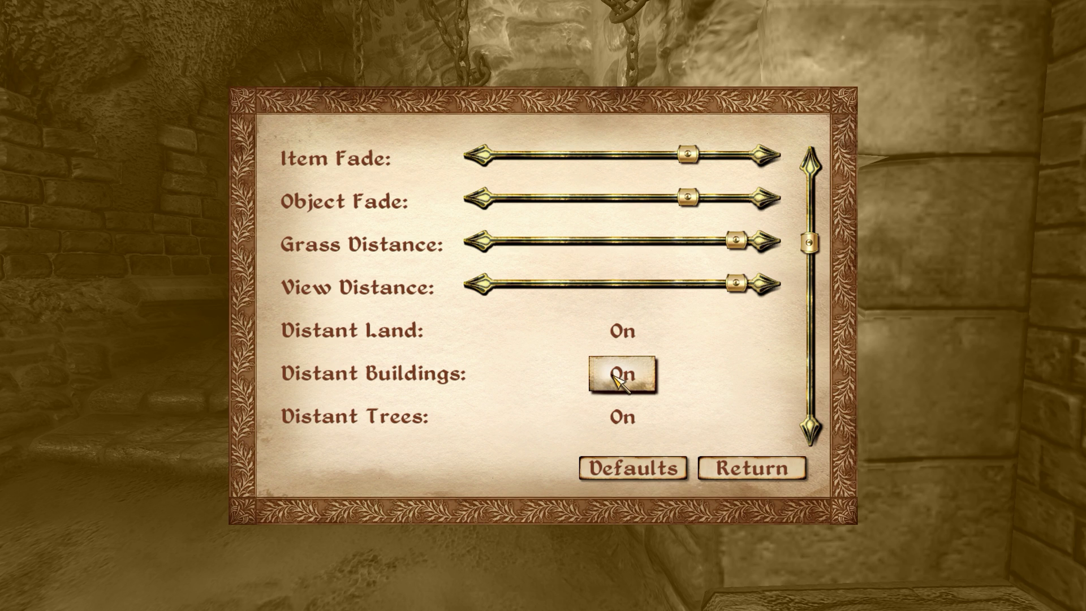
{"action": "scroll", "coordinate": [622, 405], "scroll_direction": "down", "scroll_amount": 1}
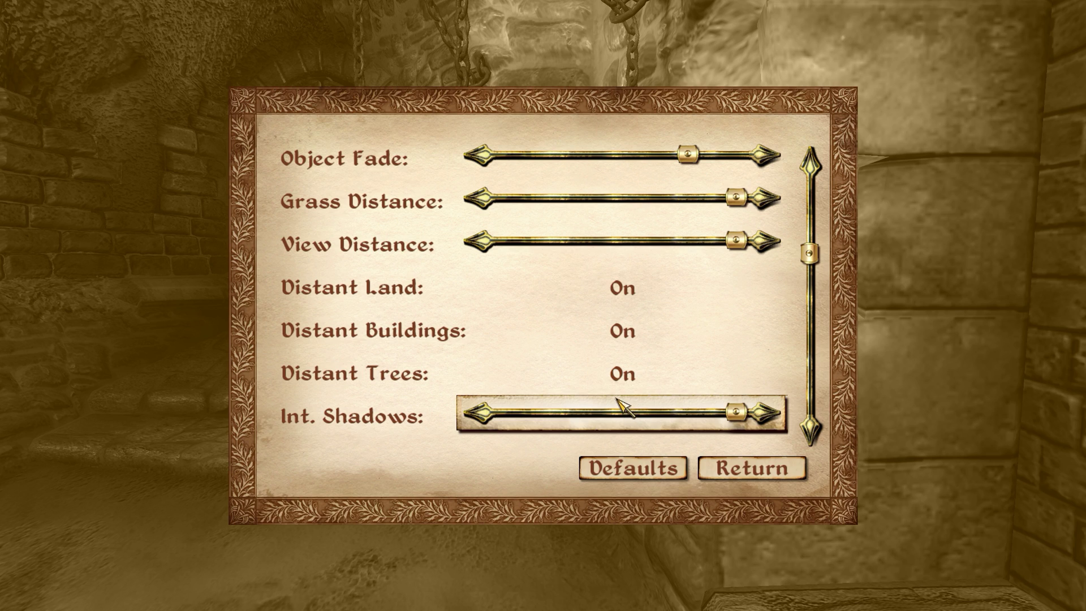
{"action": "scroll", "coordinate": [619, 408], "scroll_direction": "down", "scroll_amount": 1}
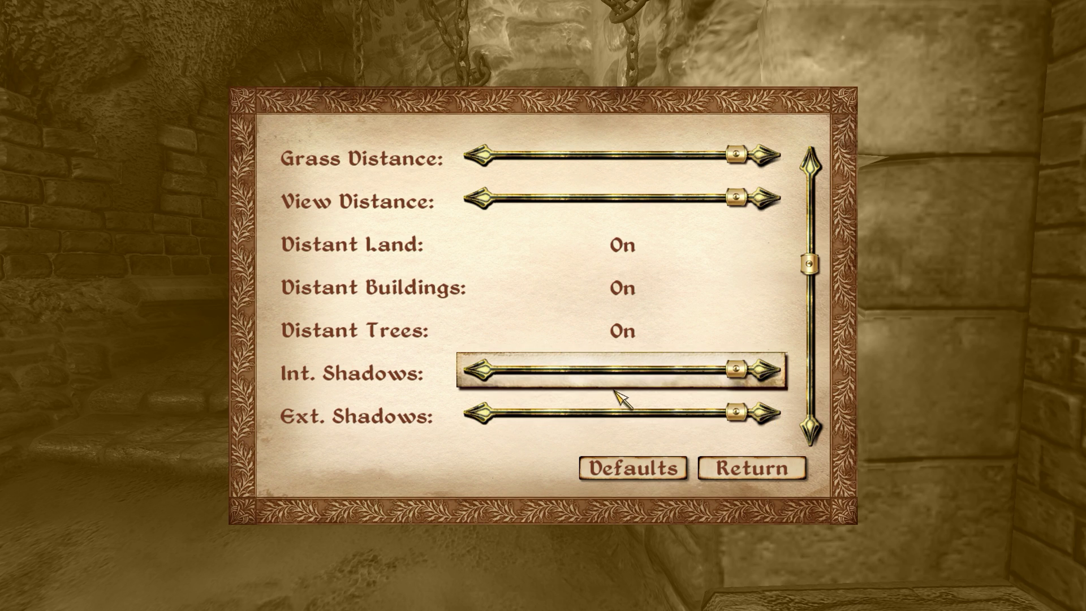
{"action": "mouse_move", "coordinate": [737, 378]}
{"action": "left_mouse_down"}
{"action": "mouse_move", "coordinate": [695, 377]}
{"action": "mouse_move", "coordinate": [736, 383]}
{"action": "left_mouse_up"}
{"action": "scroll", "coordinate": [687, 380], "scroll_direction": "down", "scroll_amount": 3}
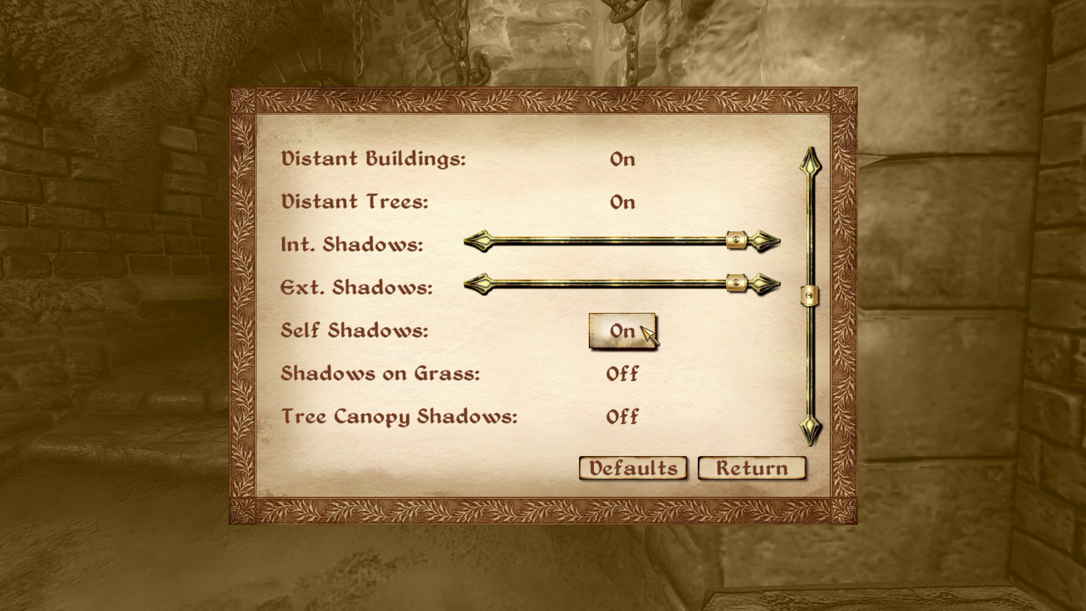
{"action": "left_click", "coordinate": [641, 334]}
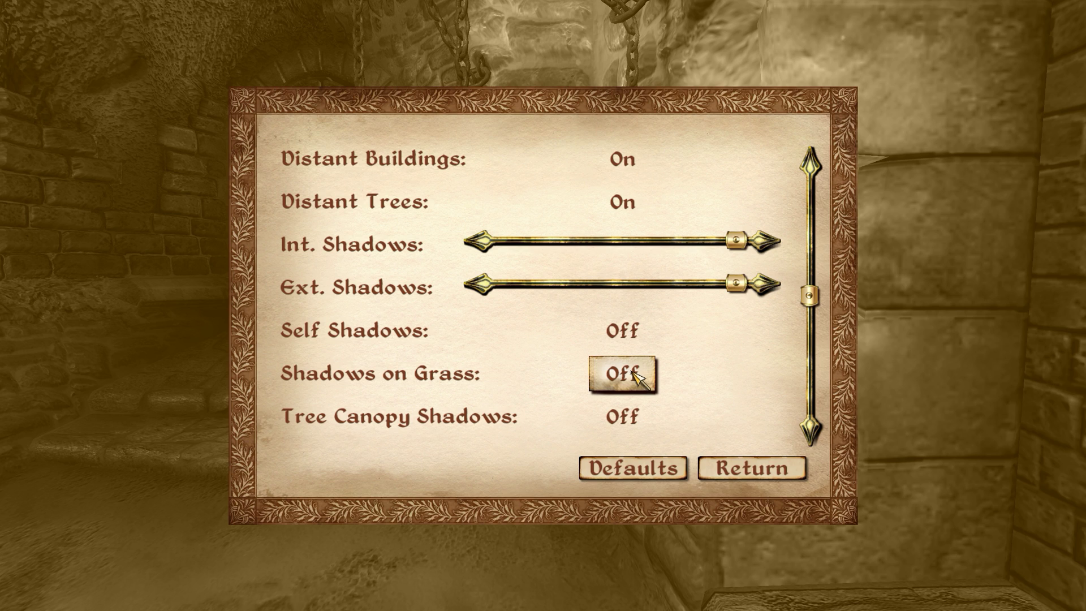
{"action": "left_click", "coordinate": [631, 407]}
{"action": "scroll", "coordinate": [648, 358], "scroll_direction": "down", "scroll_amount": 1}
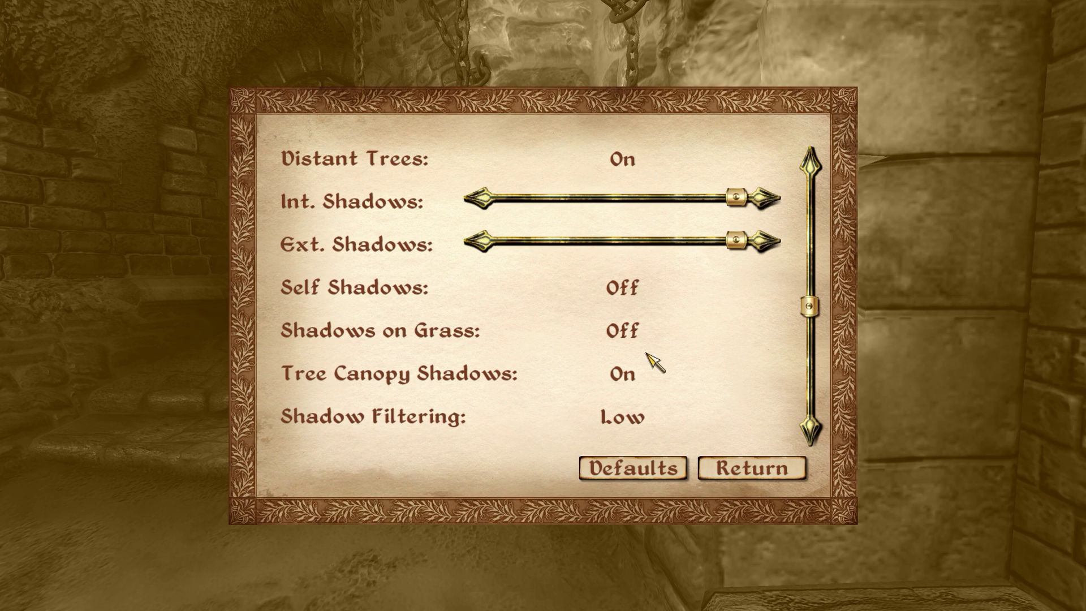
{"action": "left_click", "coordinate": [625, 419]}
{"action": "scroll", "coordinate": [639, 416], "scroll_direction": "down", "scroll_amount": 2}
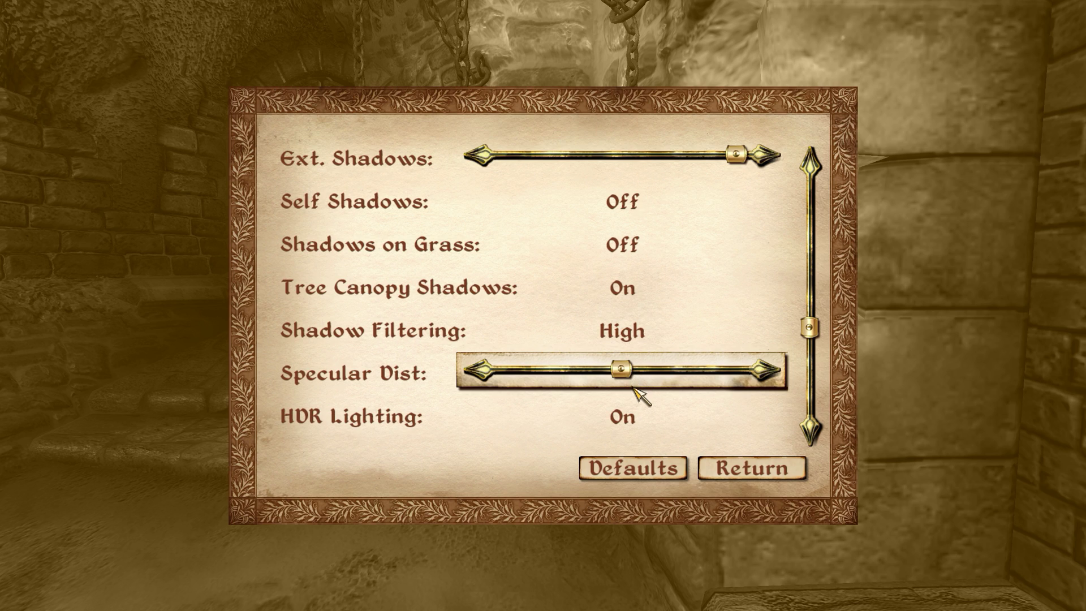
Raise Specular Dist to about three quarters of its slider, set Water Detail to High and turn Water Reflections on
{"action": "left_click_drag", "start_coordinate": [629, 373], "coordinate": [689, 380]}
{"action": "scroll", "coordinate": [651, 390], "scroll_direction": "down", "scroll_amount": 1}
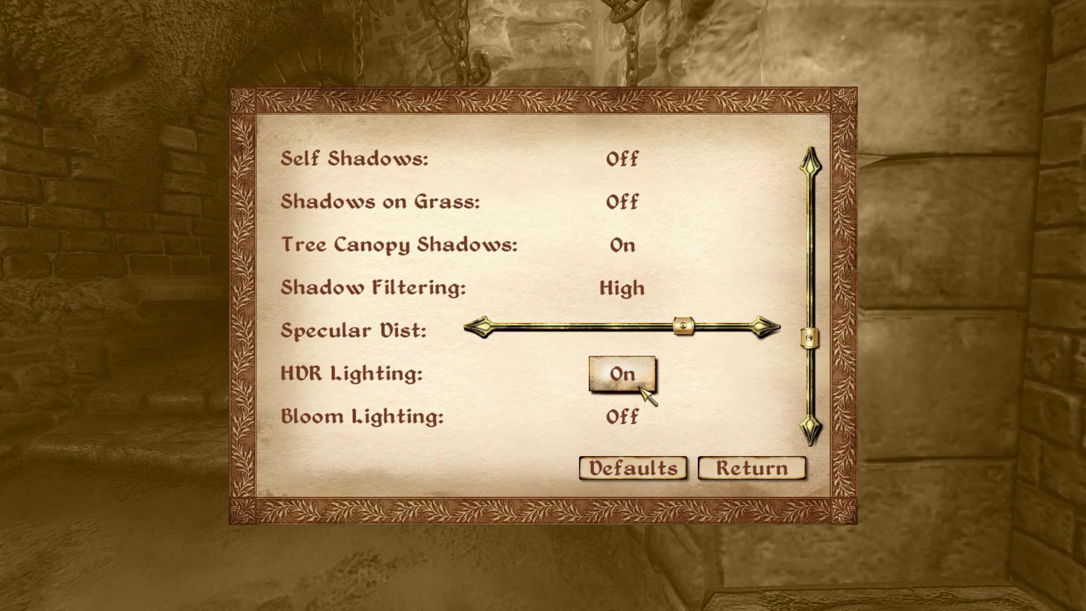
{"action": "scroll", "coordinate": [628, 383], "scroll_direction": "down", "scroll_amount": 1}
{"action": "scroll", "coordinate": [625, 382], "scroll_direction": "down", "scroll_amount": 1}
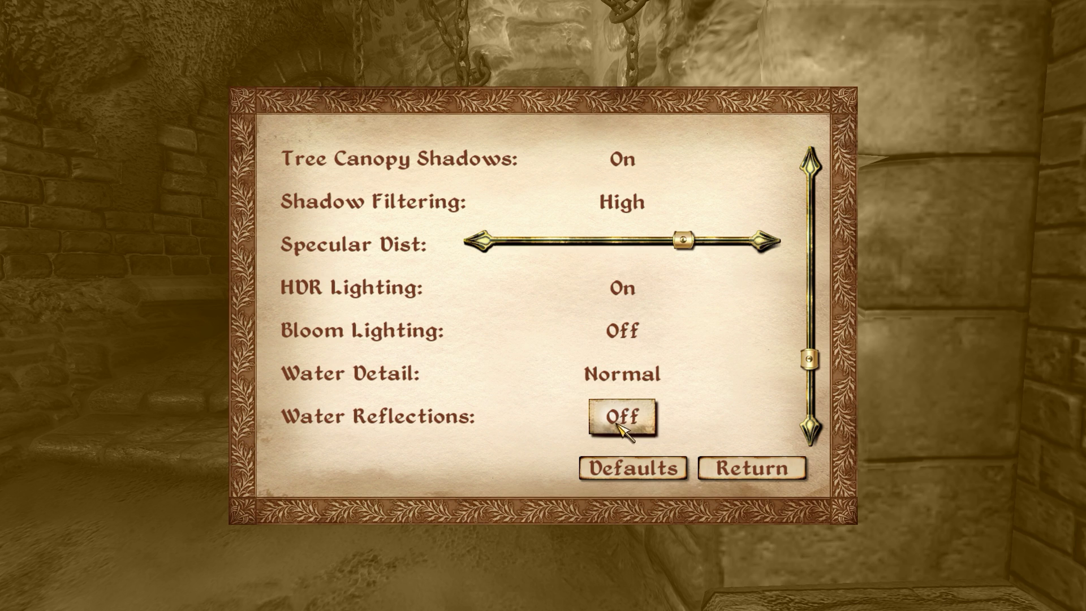
{"action": "left_click", "coordinate": [645, 379]}
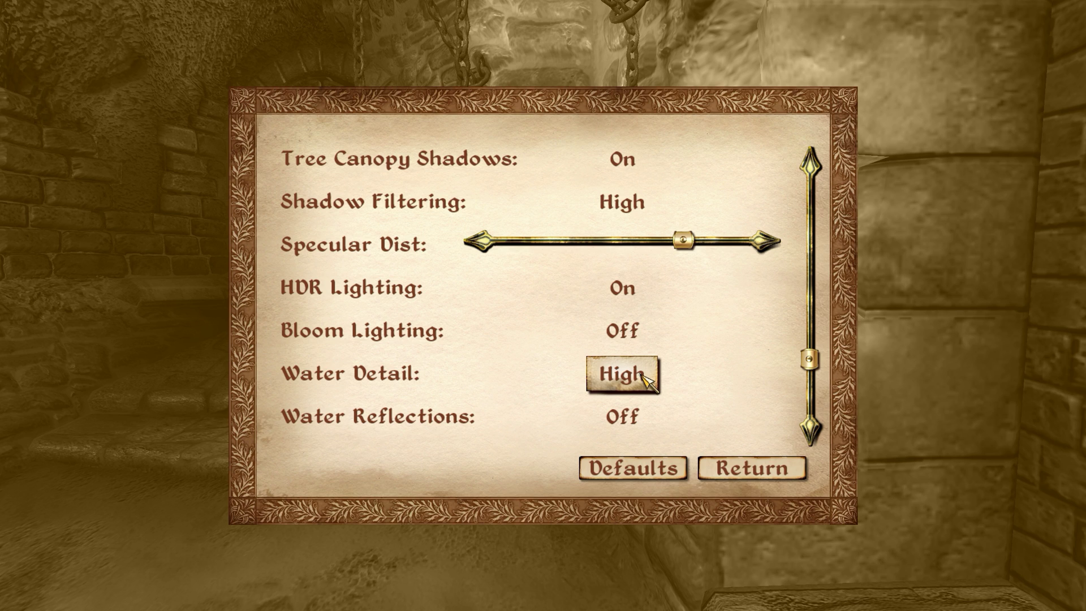
{"action": "scroll", "coordinate": [645, 385], "scroll_direction": "down", "scroll_amount": 1}
{"action": "left_click", "coordinate": [625, 374]}
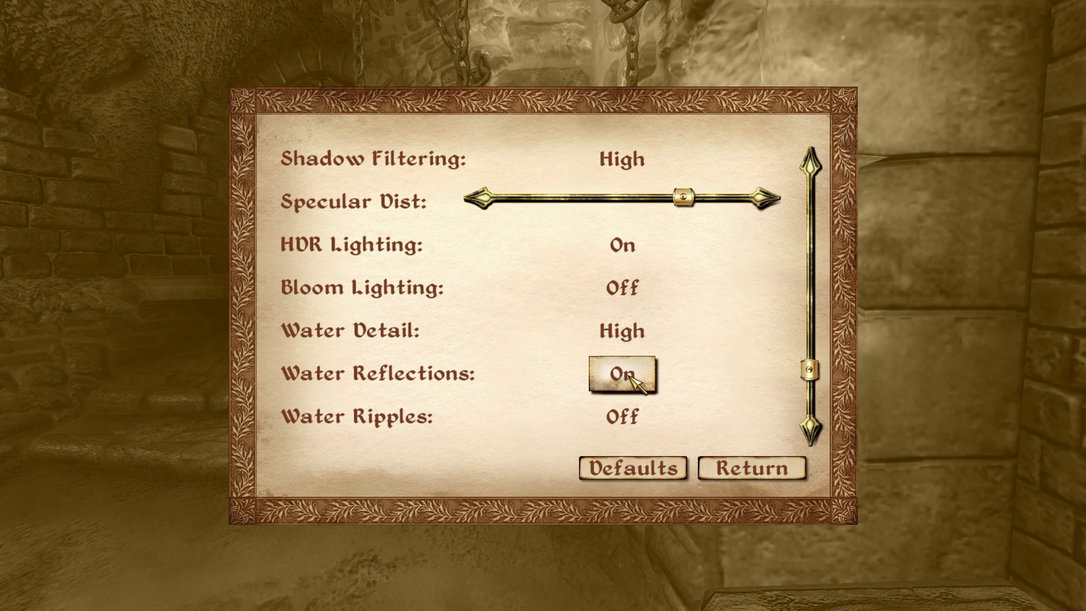
Turn Window Reflections on, set Blood Decals to High, and leave the video options to resume the game
{"action": "scroll", "coordinate": [625, 416], "scroll_direction": "down", "scroll_amount": 1}
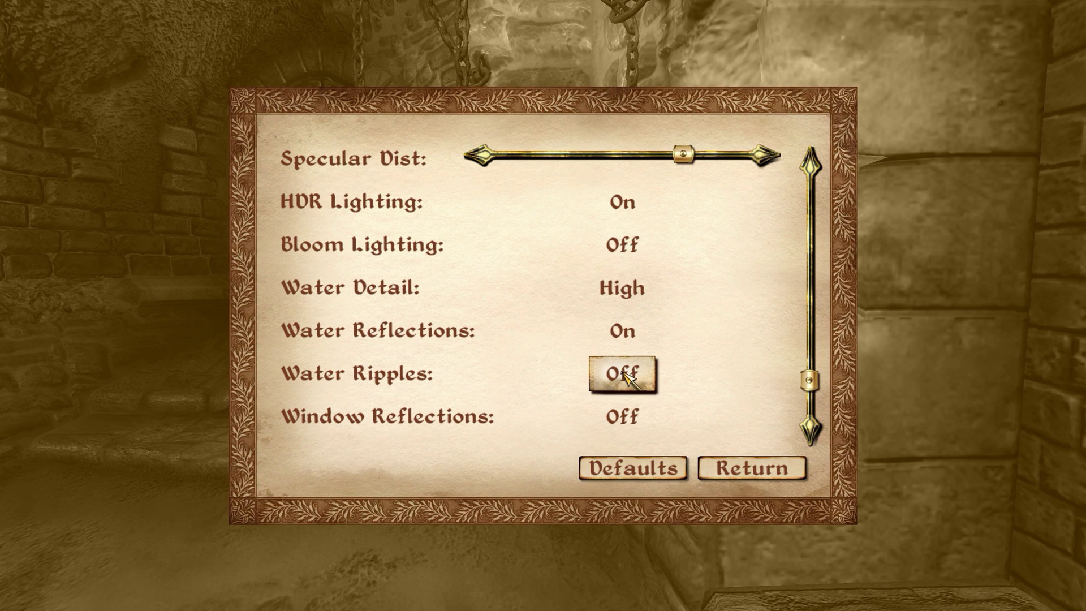
{"action": "left_click", "coordinate": [628, 404]}
{"action": "scroll", "coordinate": [630, 401], "scroll_direction": "down", "scroll_amount": 1}
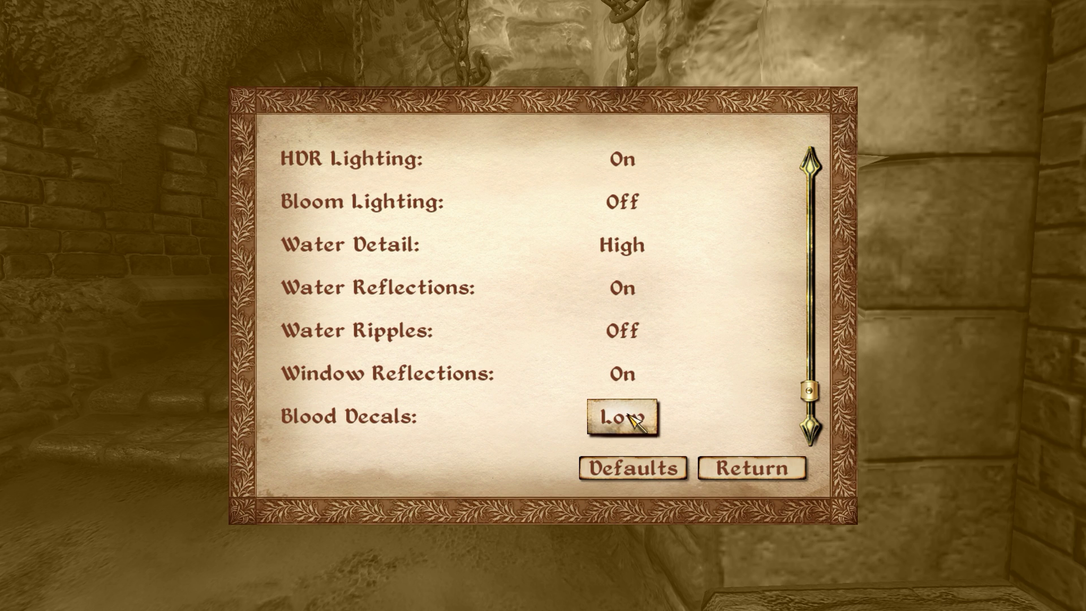
{"action": "left_click", "coordinate": [630, 413]}
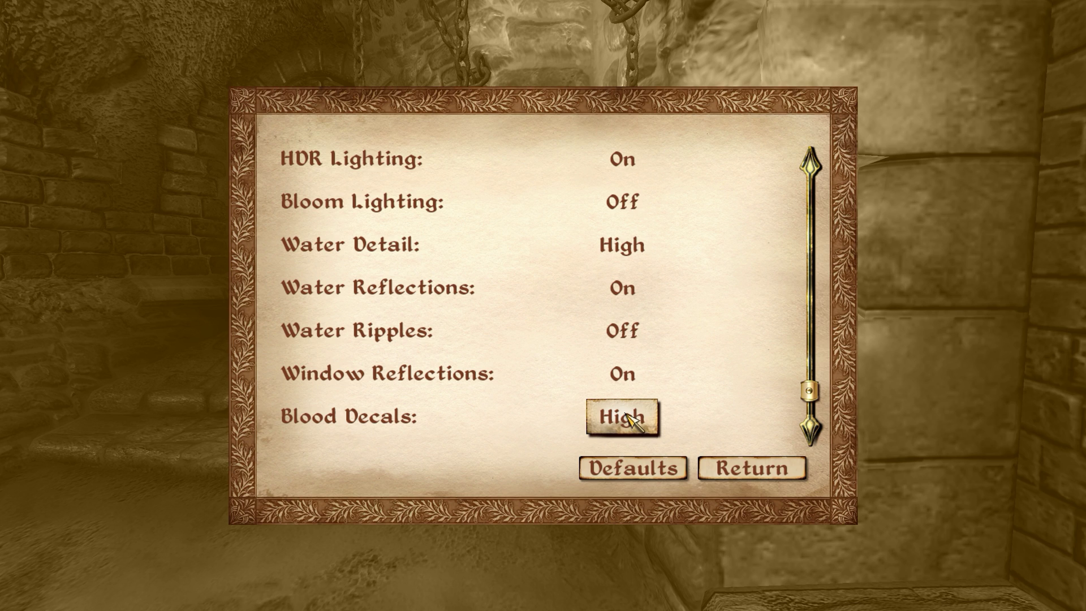
{"action": "scroll", "coordinate": [629, 419], "scroll_direction": "down", "scroll_amount": 1}
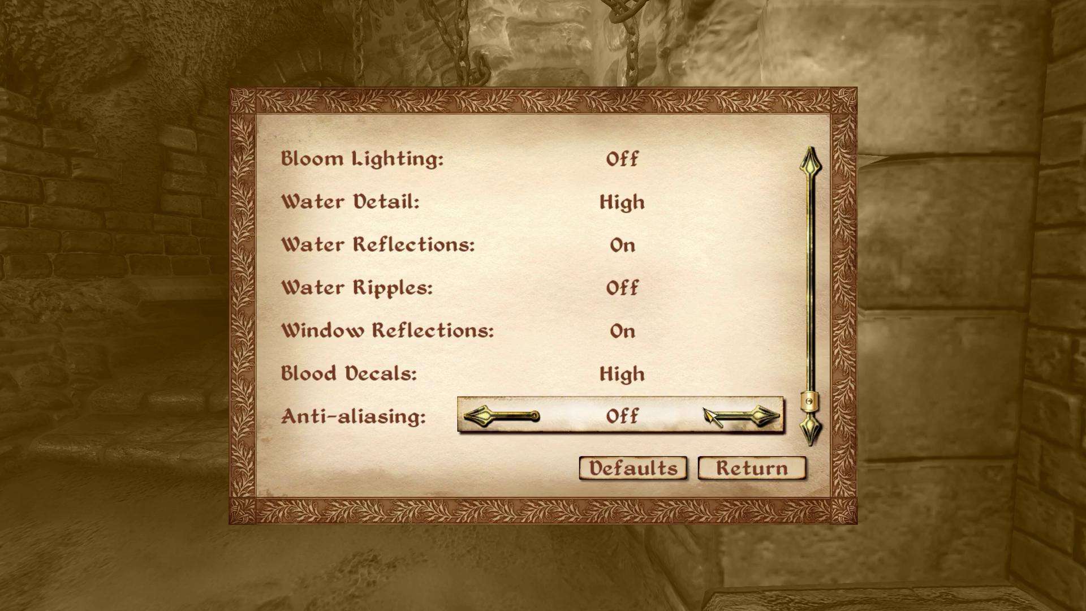
{"action": "left_click", "coordinate": [755, 468]}
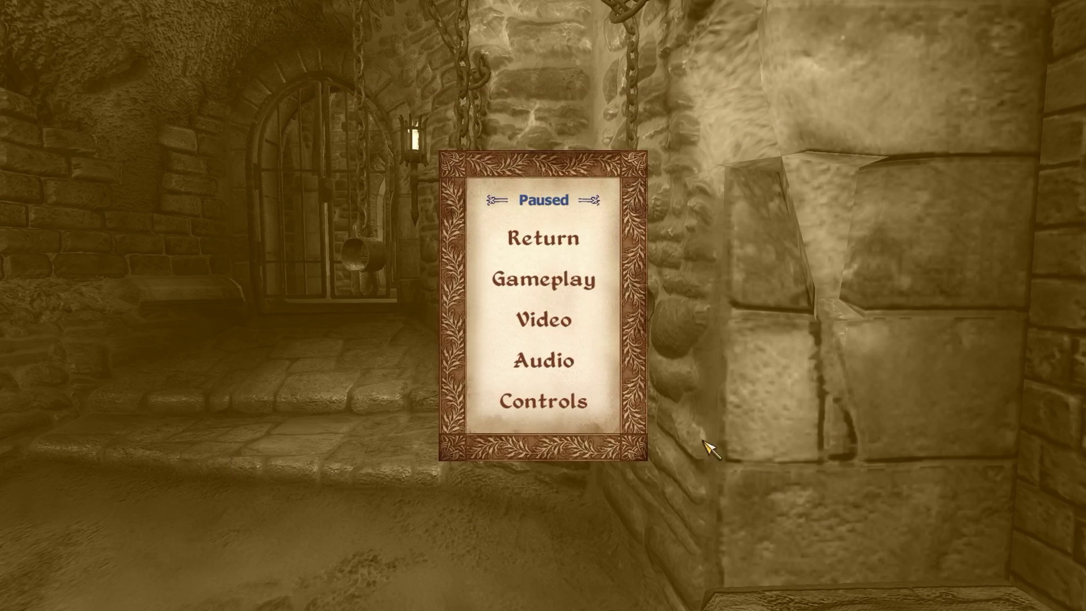
{"action": "left_click", "coordinate": [563, 242]}
{"action": "left_click", "coordinate": [566, 243]}
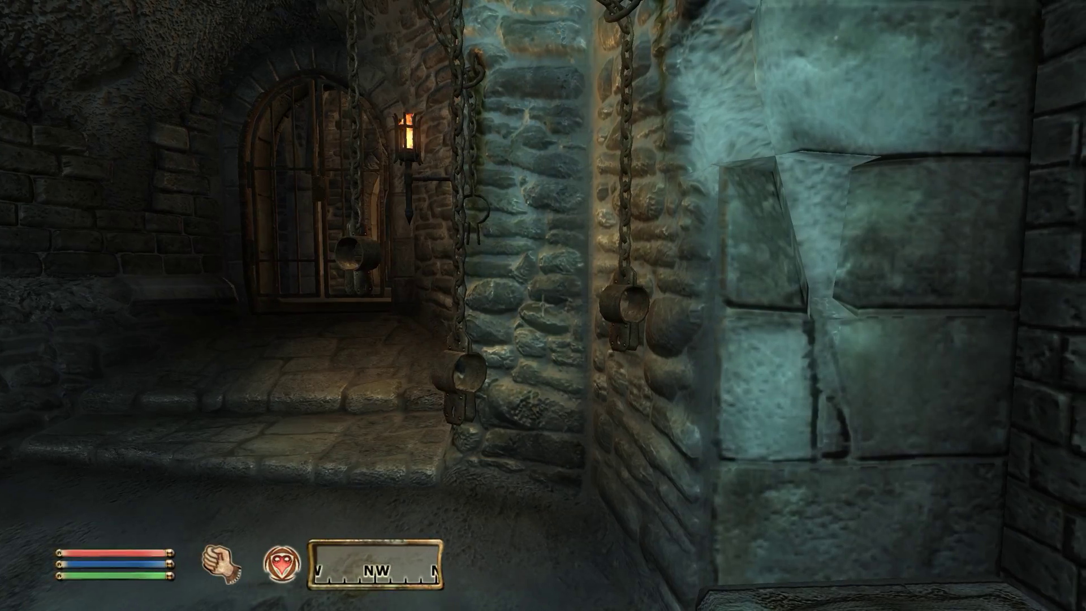
Pause the game, review the video options down to Anti-aliasing, and run the console command saveini
{"action": "key", "text": "Tab"}
{"action": "key", "text": "Escape"}
{"action": "left_click", "coordinate": [559, 368]}
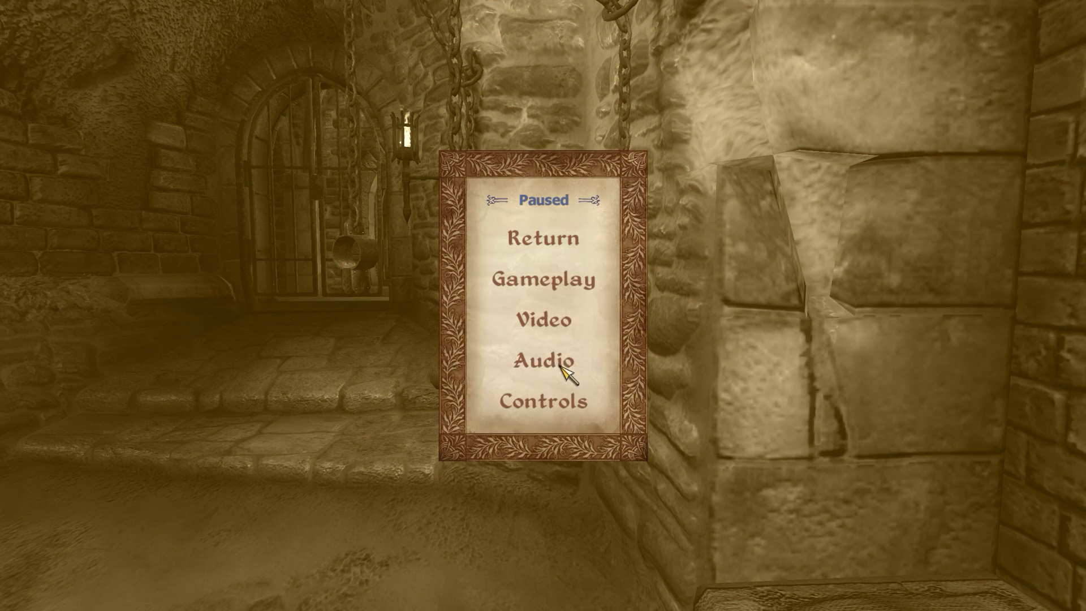
{"action": "left_click", "coordinate": [558, 324]}
{"action": "scroll", "coordinate": [672, 327], "scroll_direction": "down", "scroll_amount": 4}
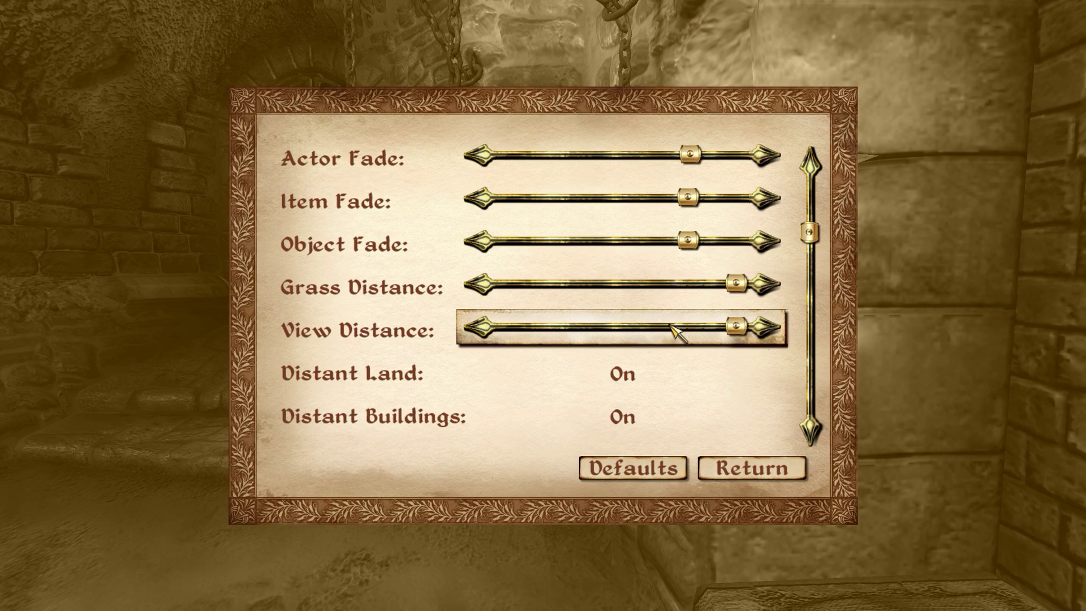
{"action": "scroll", "coordinate": [672, 328], "scroll_direction": "down", "scroll_amount": 16}
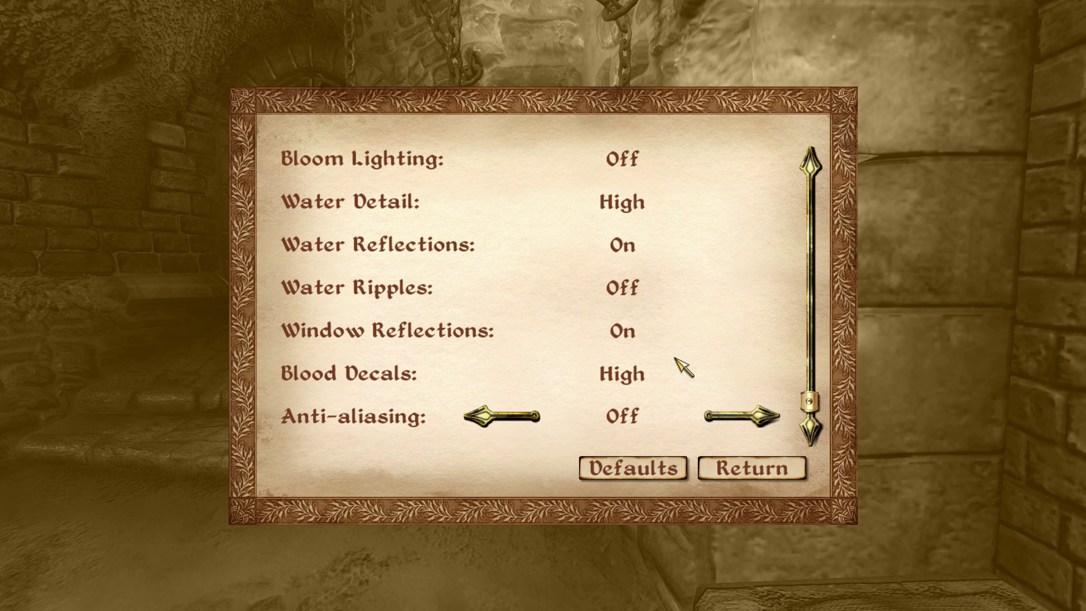
{"action": "key", "text": "grave"}
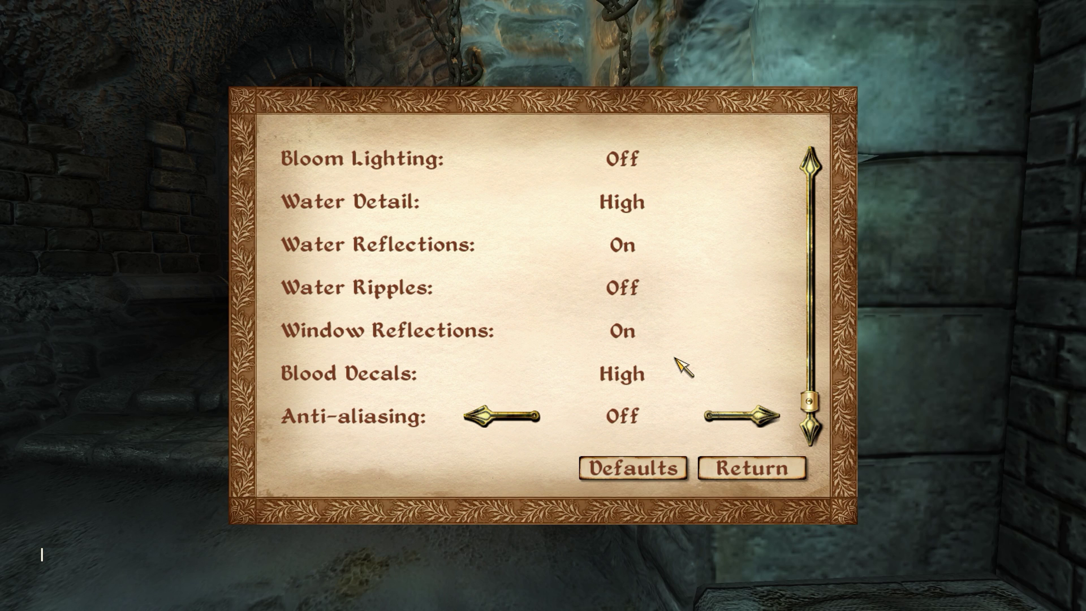
{"action": "key", "text": "grave"}
{"action": "type", "text": "aveini"}
{"action": "key", "text": "Return"}
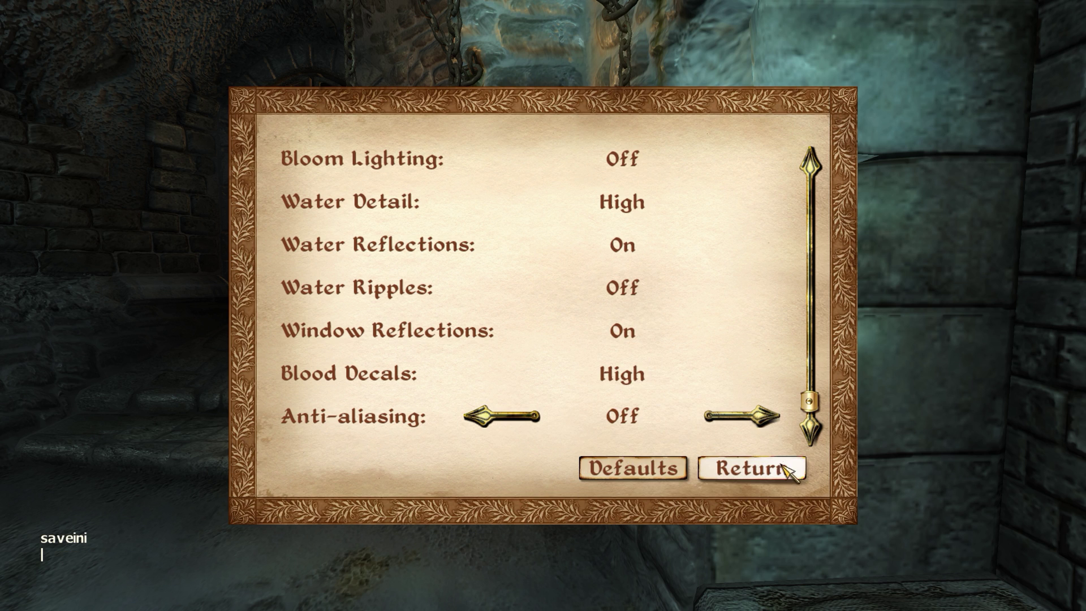
{"action": "key", "text": "grave"}
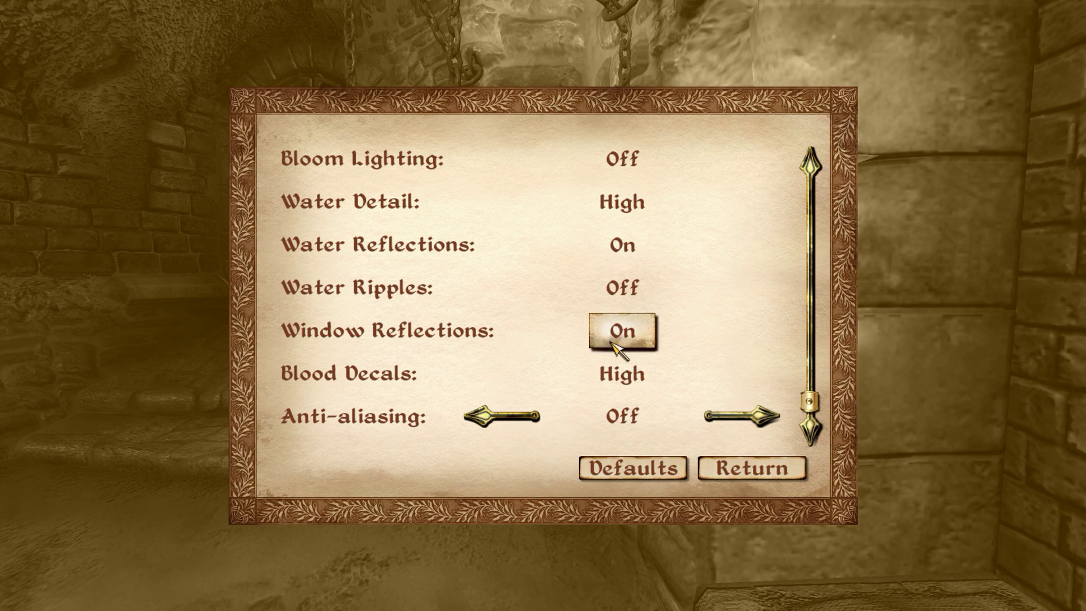
Return to the pause menu, reopen the video options and save the settings once more with the console command saveini
{"action": "left_click", "coordinate": [758, 468]}
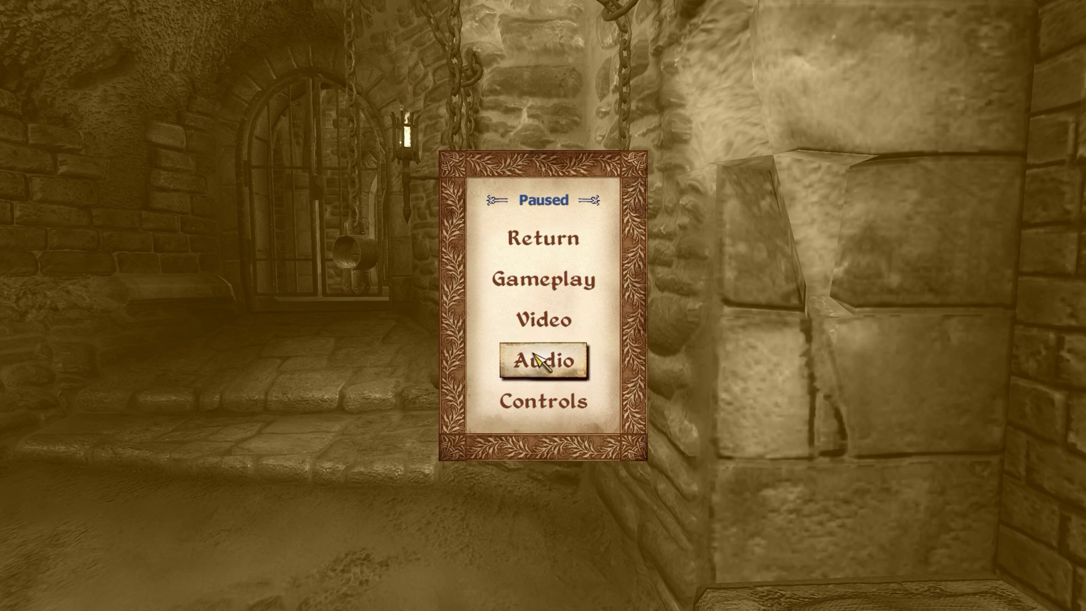
{"action": "left_click", "coordinate": [543, 319]}
{"action": "scroll", "coordinate": [634, 323], "scroll_direction": "down", "scroll_amount": 7}
{"action": "scroll", "coordinate": [690, 323], "scroll_direction": "down", "scroll_amount": 9}
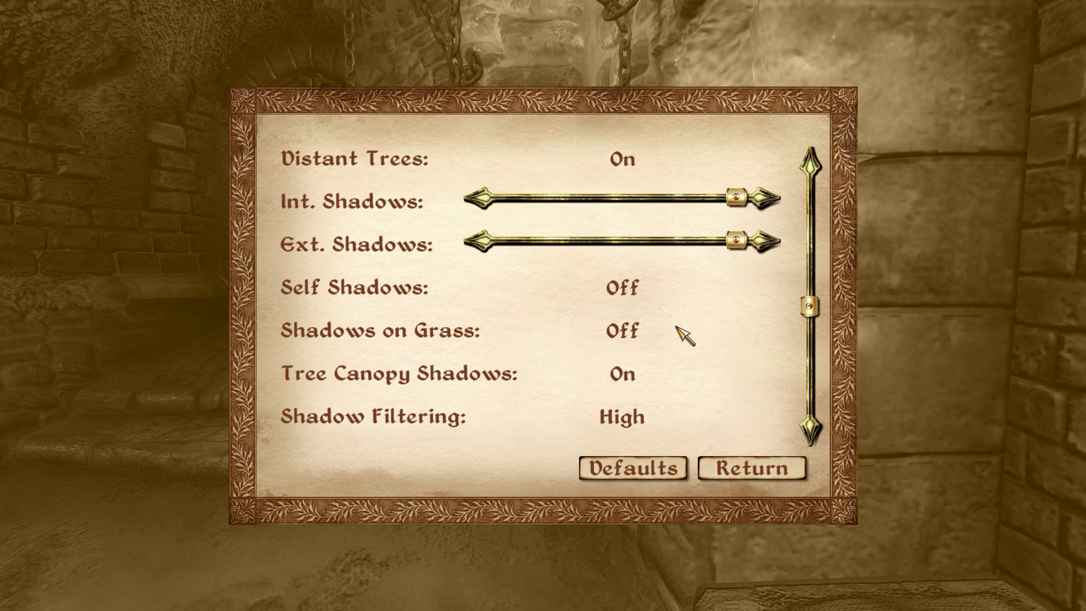
{"action": "key", "text": "grave"}
{"action": "type", "text": "saveini"}
{"action": "key", "text": "Return"}
{"action": "key", "text": "grave"}
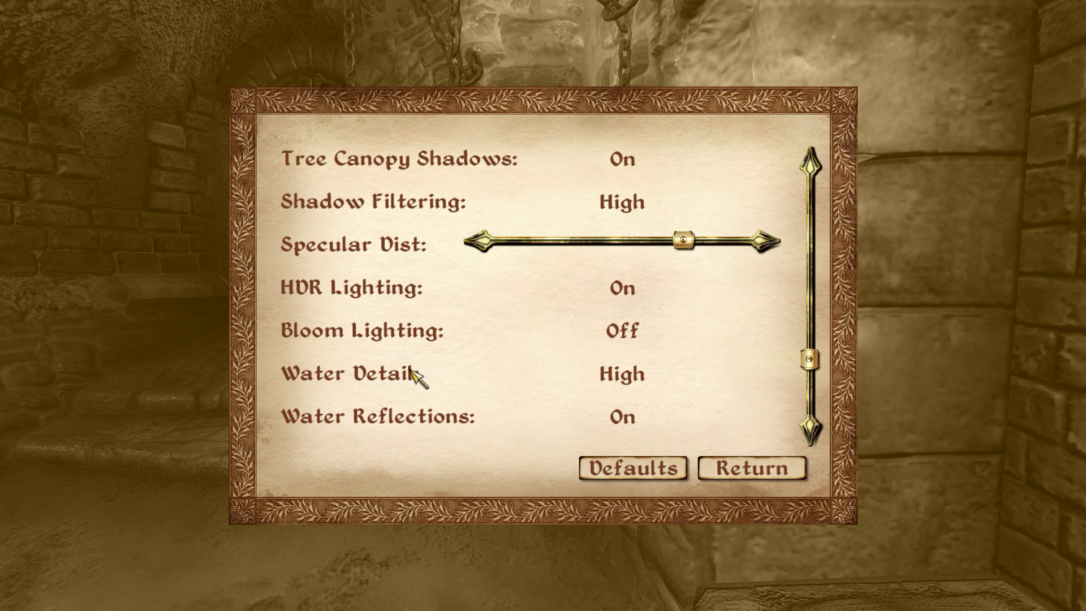
Switch to the browser, examine the Bevilex modlist page's requirements and essential tools, and show the Wrye Bash files page
{"action": "scroll", "coordinate": [537, 396], "scroll_direction": "down", "scroll_amount": 4}
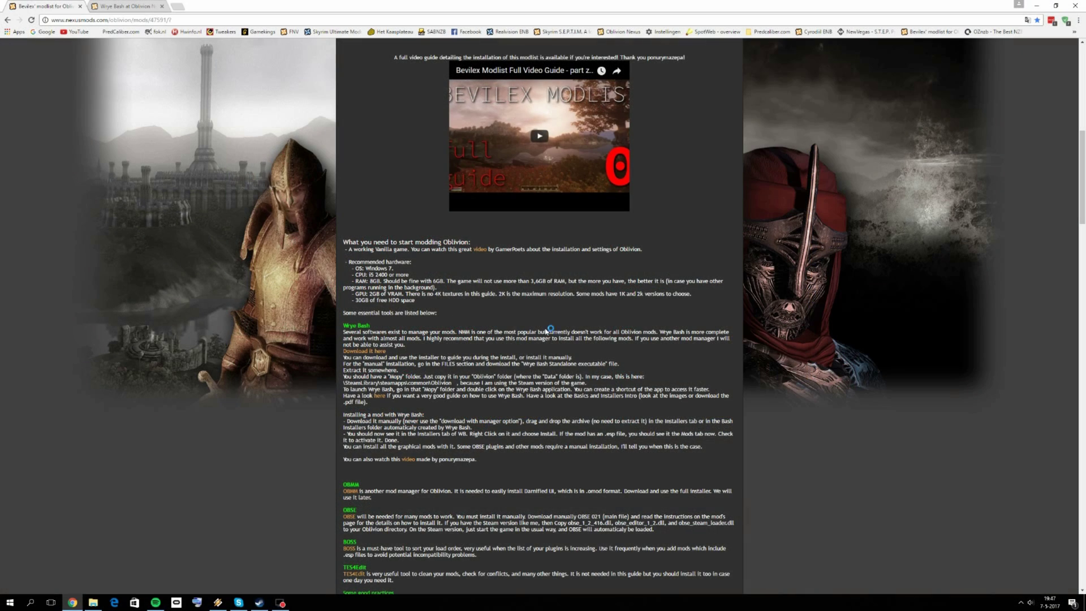
{"action": "scroll", "coordinate": [560, 367], "scroll_direction": "up", "scroll_amount": 7}
{"action": "scroll", "coordinate": [559, 369], "scroll_direction": "up", "scroll_amount": 2}
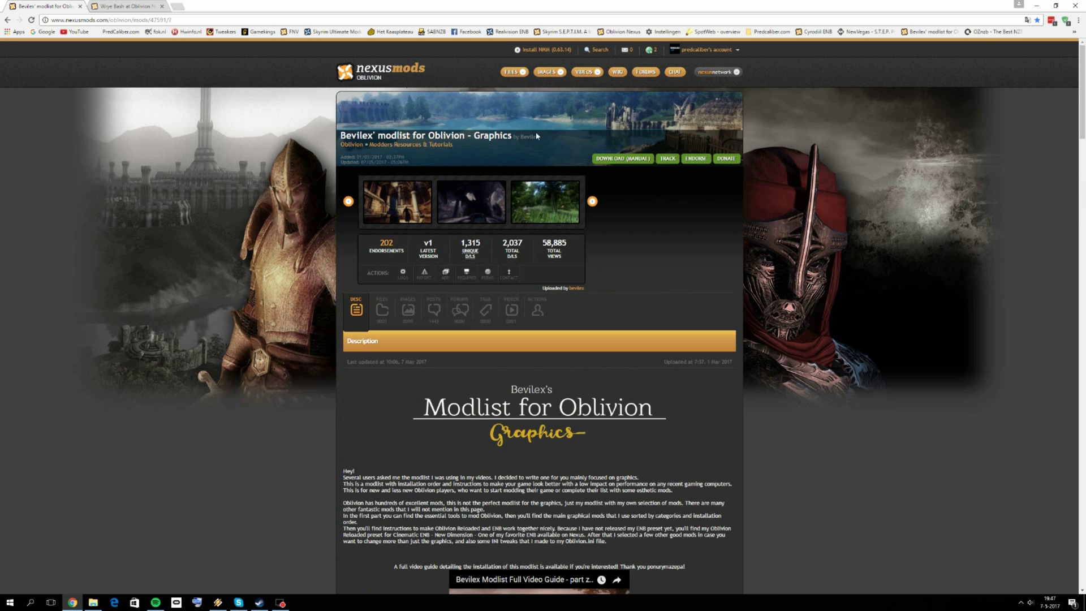
{"action": "scroll", "coordinate": [535, 213], "scroll_direction": "down", "scroll_amount": 7}
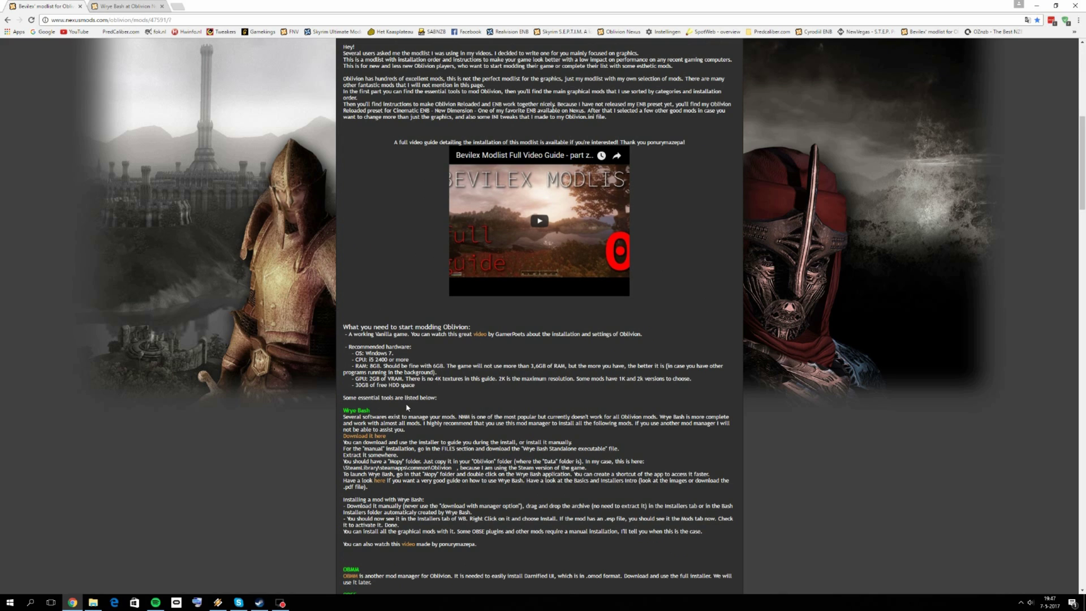
{"action": "scroll", "coordinate": [406, 407], "scroll_direction": "down", "scroll_amount": 1}
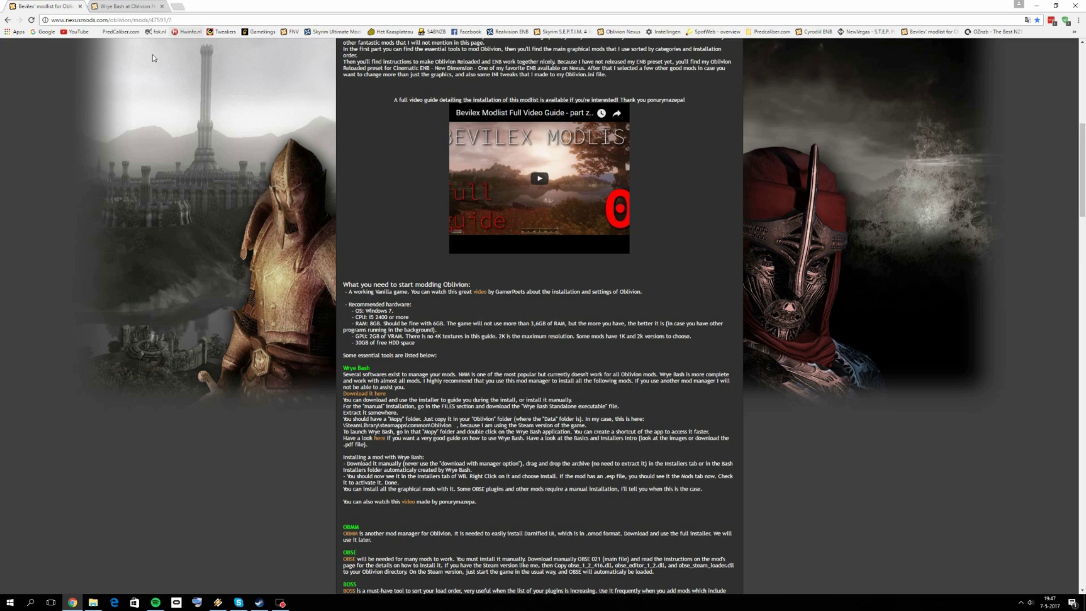
{"action": "left_click", "coordinate": [116, 5]}
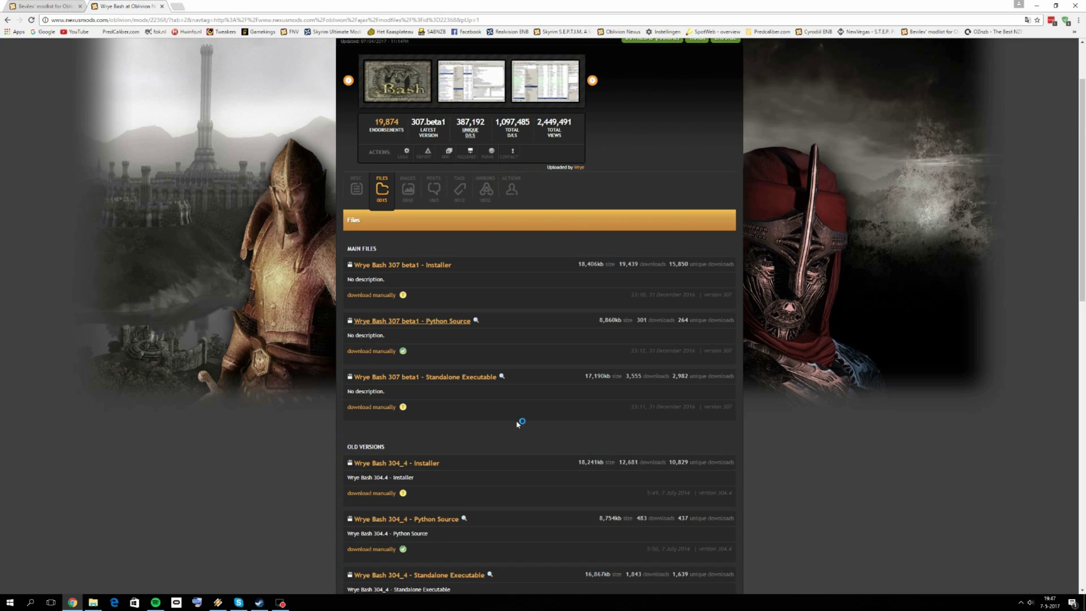
Switch to File Explorer, restore the window to a smaller size, and open 07 Weather and immersion in the Oblivion Bevi Lex folder
{"action": "left_click", "coordinate": [94, 603]}
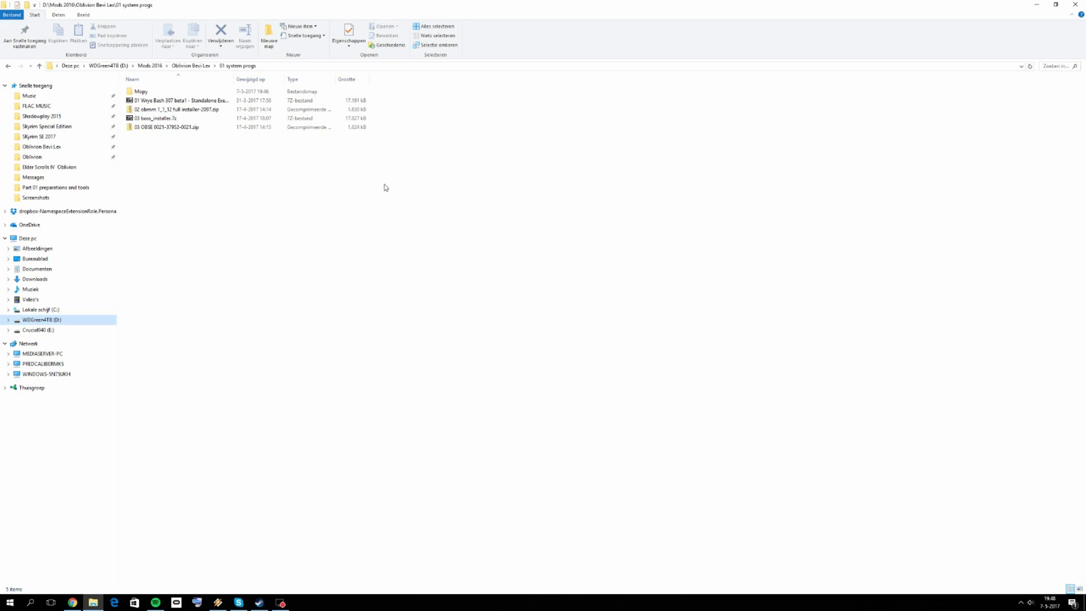
{"action": "double_click", "coordinate": [312, 5]}
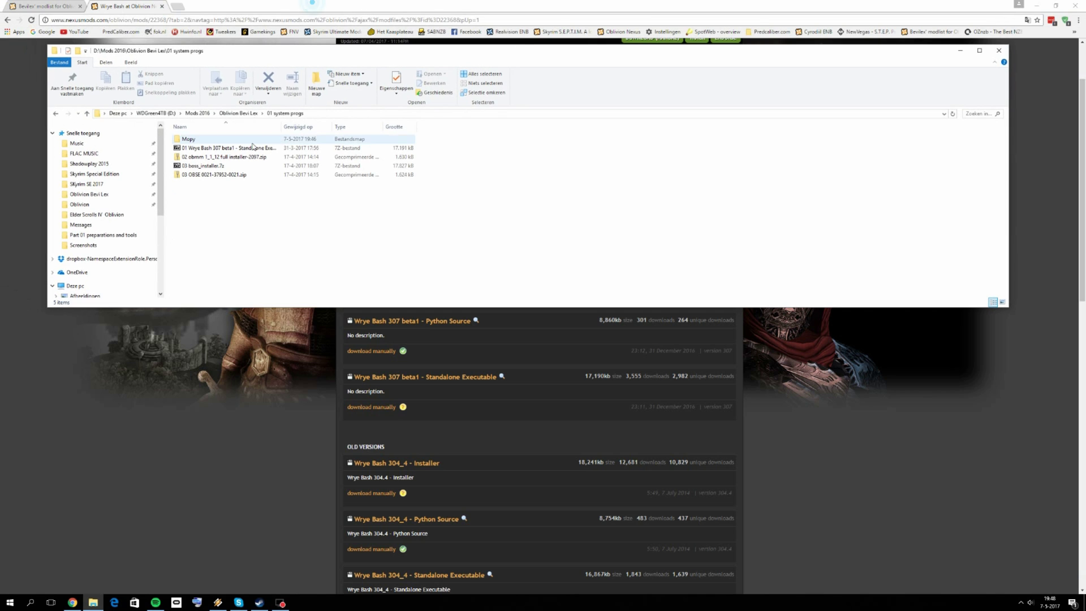
{"action": "left_click", "coordinate": [225, 114]}
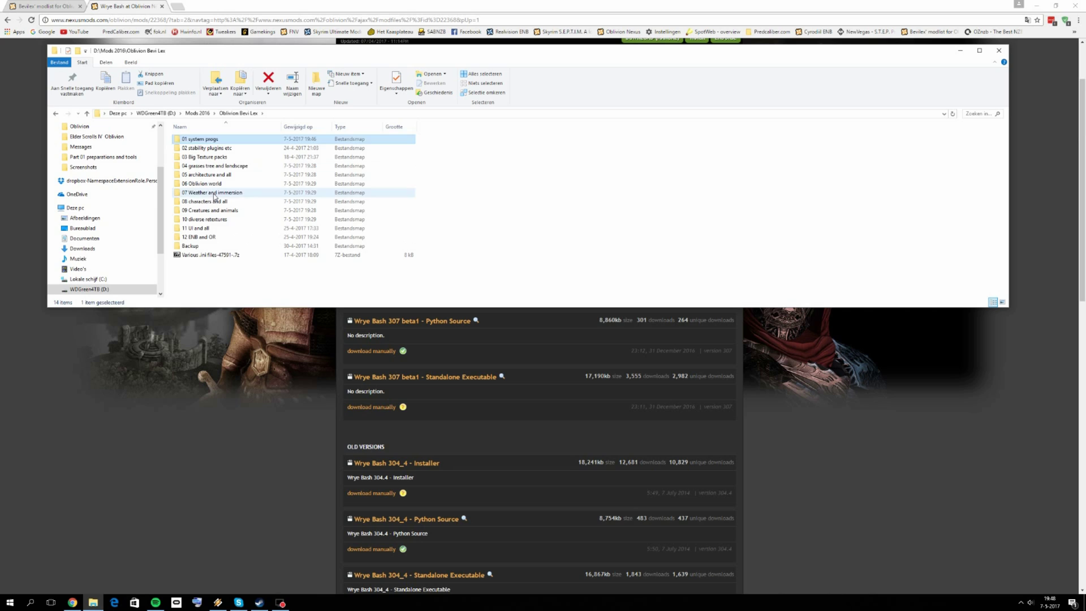
{"action": "double_click", "coordinate": [215, 193]}
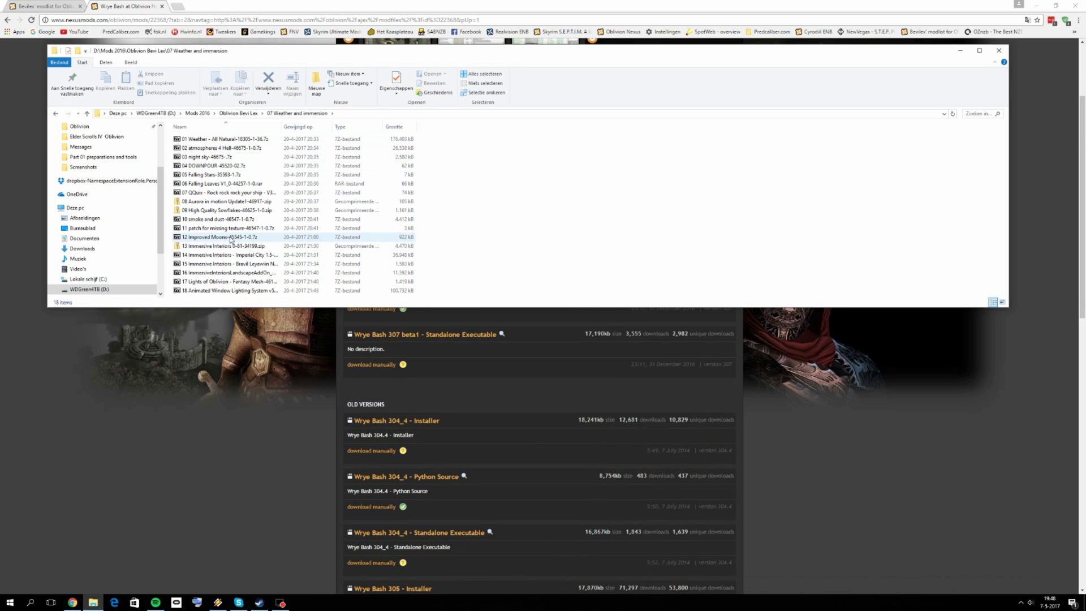
Return to the Oblivion Bevi Lex folder and select its 01 system progs subfolder
{"action": "left_click", "coordinate": [230, 238]}
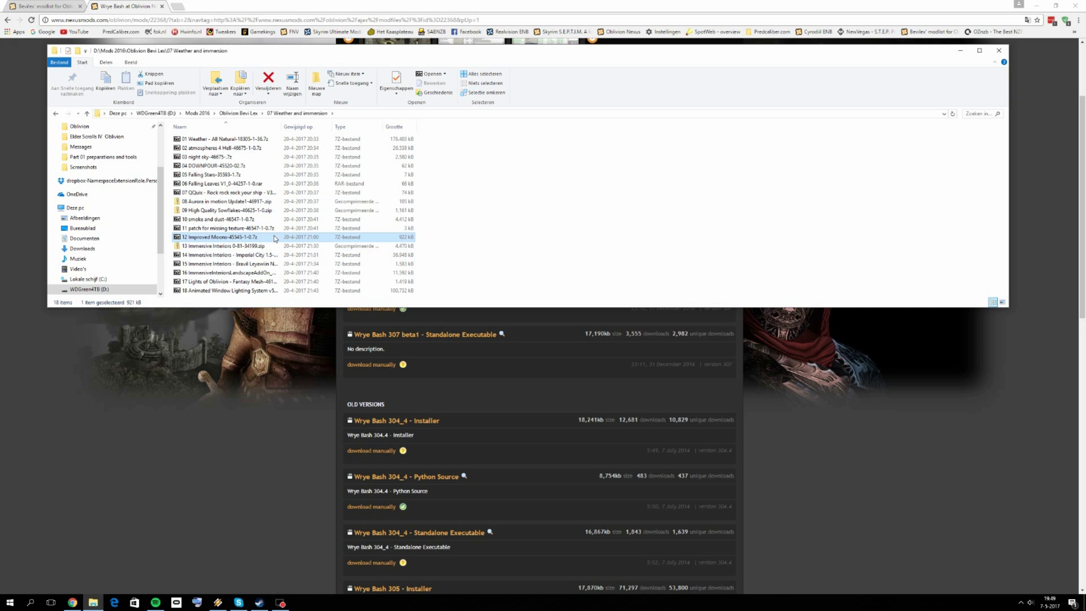
{"action": "left_click", "coordinate": [234, 113]}
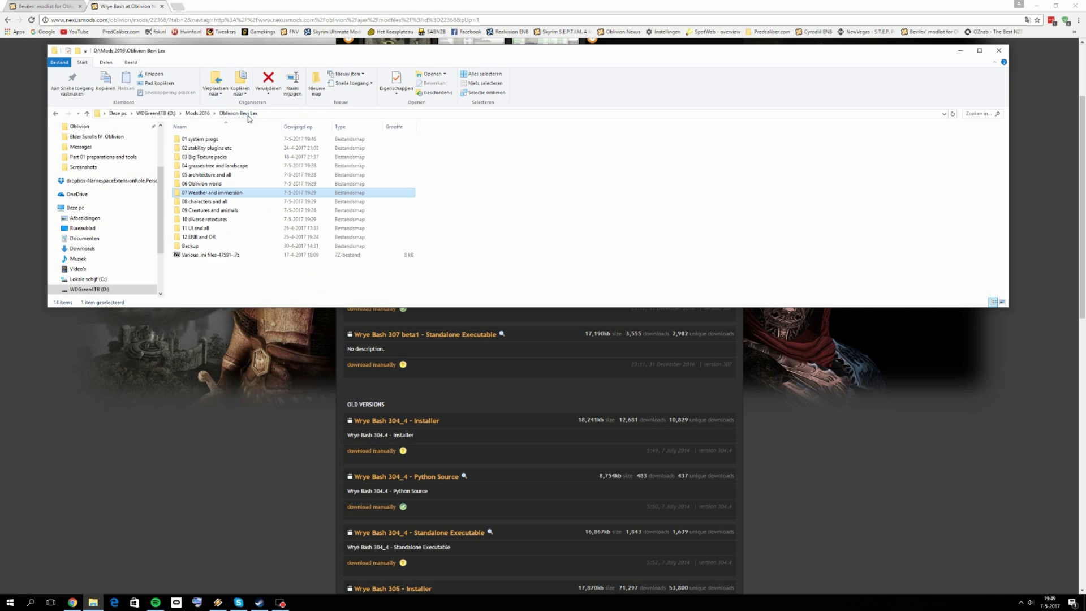
{"action": "left_click", "coordinate": [199, 140]}
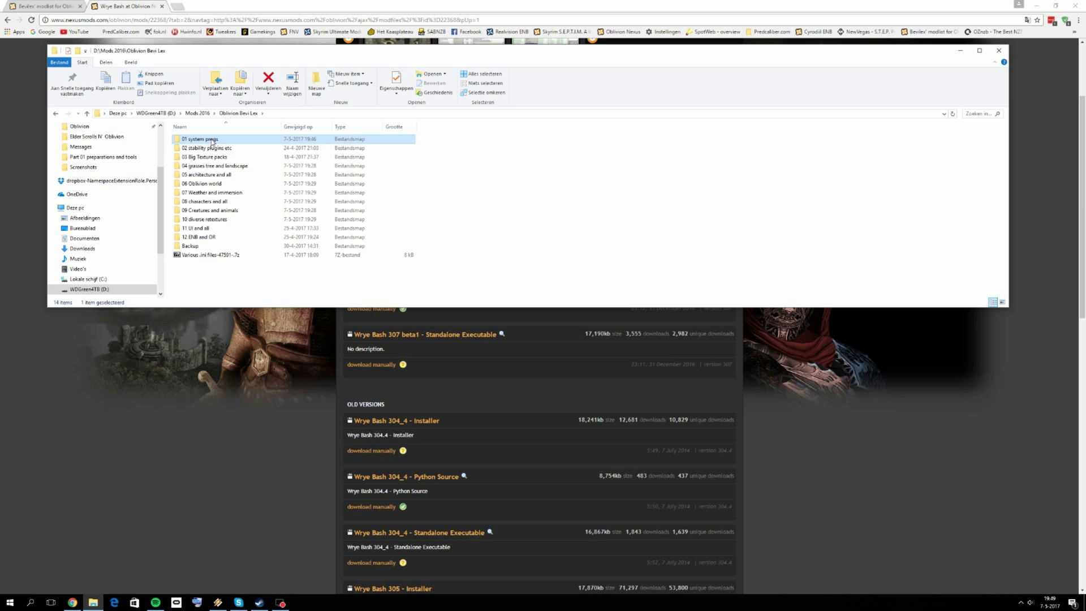
{"action": "left_click", "coordinate": [240, 393]}
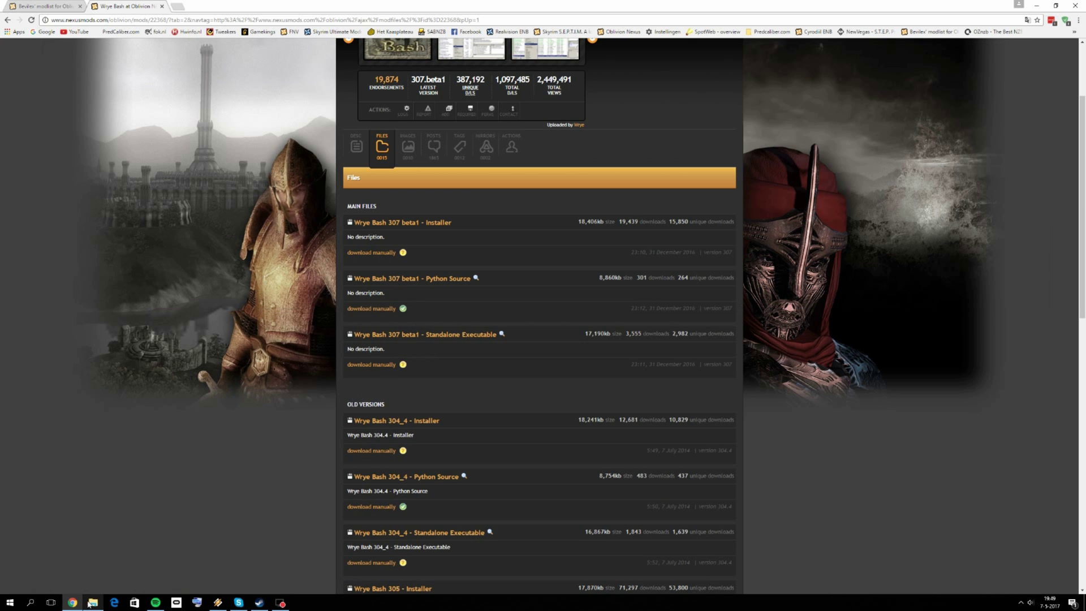
{"action": "left_click", "coordinate": [94, 602]}
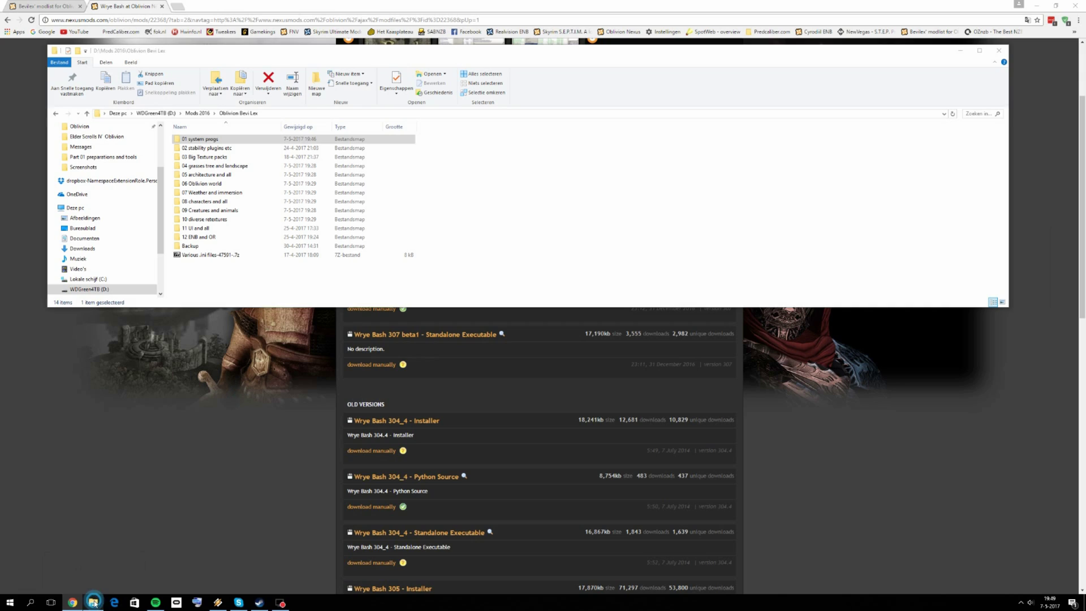
Open 01 system progs and delete the existing Mopy folder in it
{"action": "double_click", "coordinate": [207, 144]}
{"action": "right_click", "coordinate": [192, 141]}
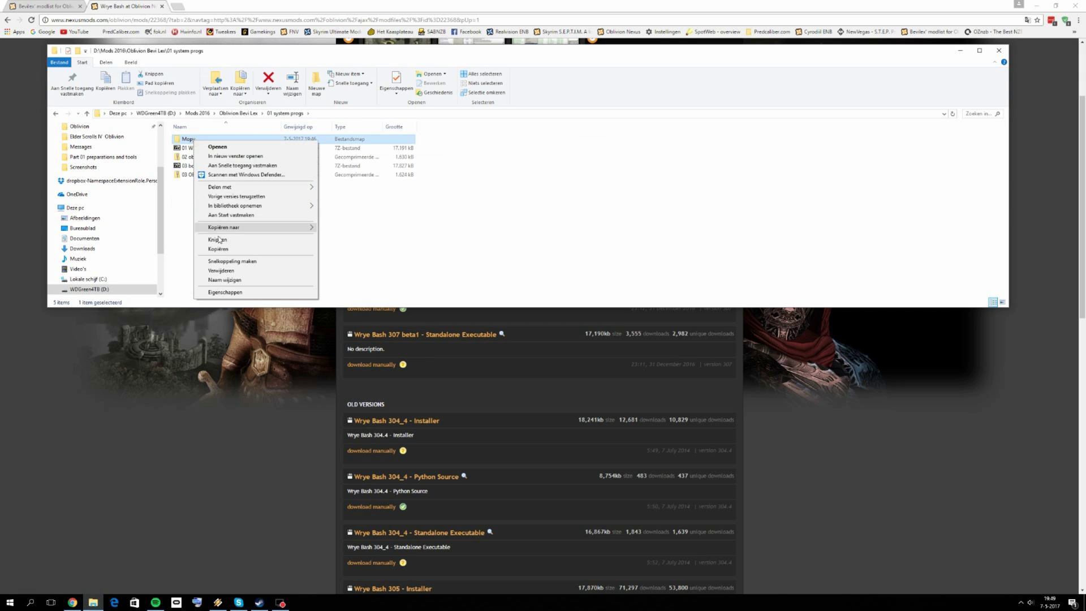
{"action": "left_click", "coordinate": [221, 270]}
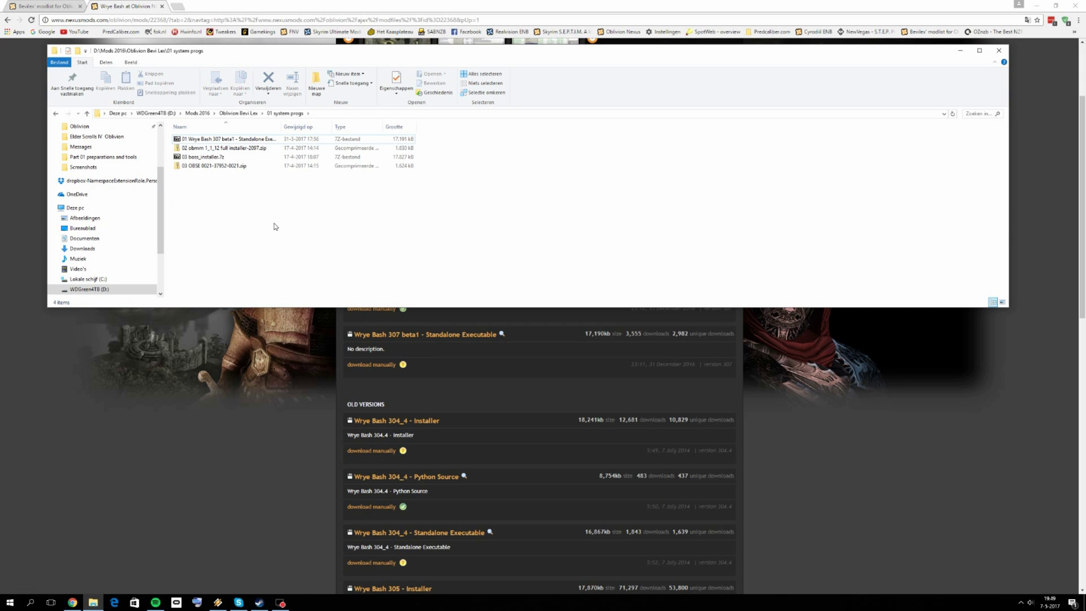
Extract the Mopy folder from the Wrye Bash 307 beta1 Standalone Executable archive into 01 system progs and close the archive
{"action": "double_click", "coordinate": [191, 139]}
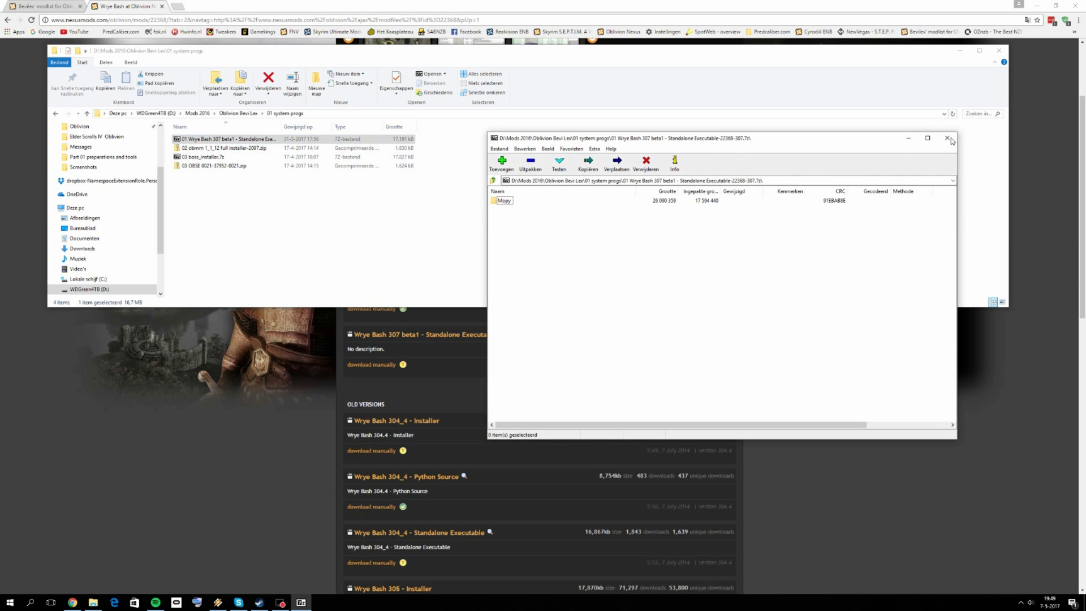
{"action": "left_click", "coordinate": [952, 140]}
{"action": "left_click_drag", "start_coordinate": [501, 202], "coordinate": [362, 234]}
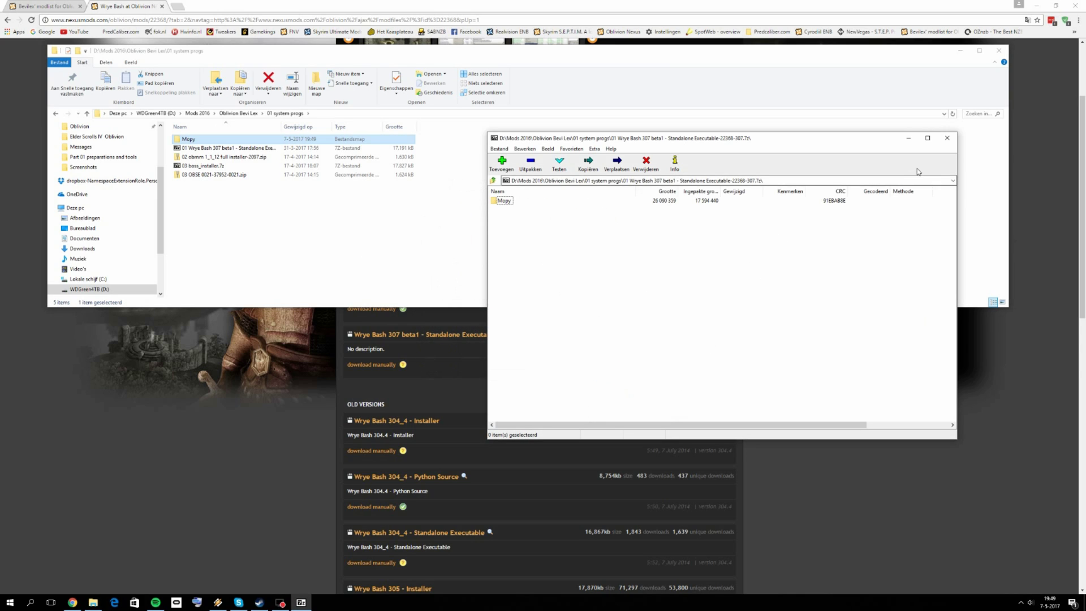
{"action": "left_click", "coordinate": [947, 137]}
Move the extracted Mopy folder from 01 system progs into the Steam Oblivion game folder, with the File Explorer window maximized
{"action": "left_click", "coordinate": [188, 140]}
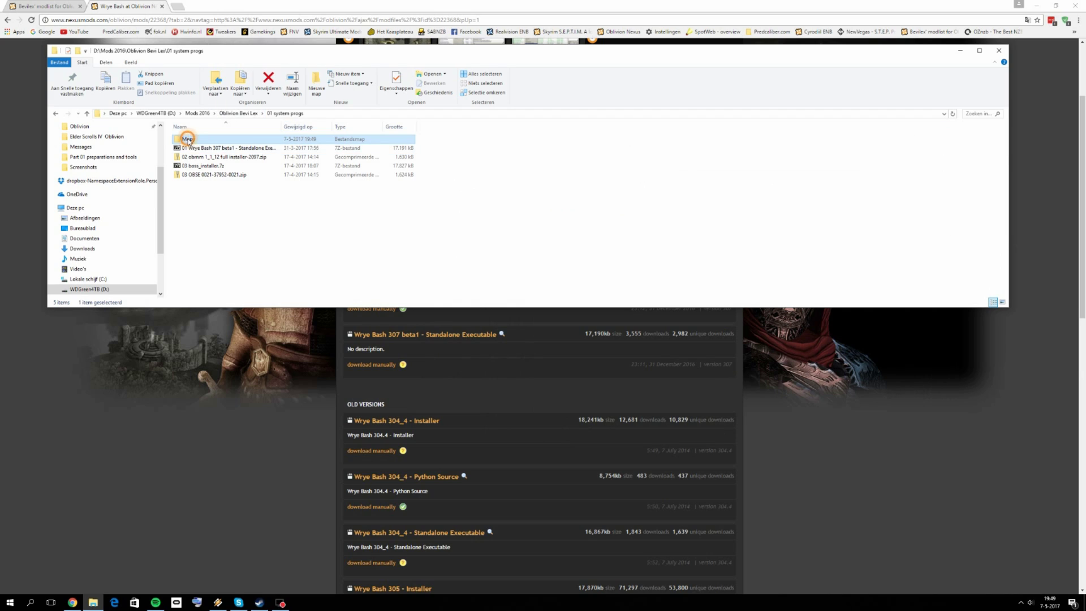
{"action": "right_click", "coordinate": [188, 140]}
{"action": "left_click", "coordinate": [225, 233]}
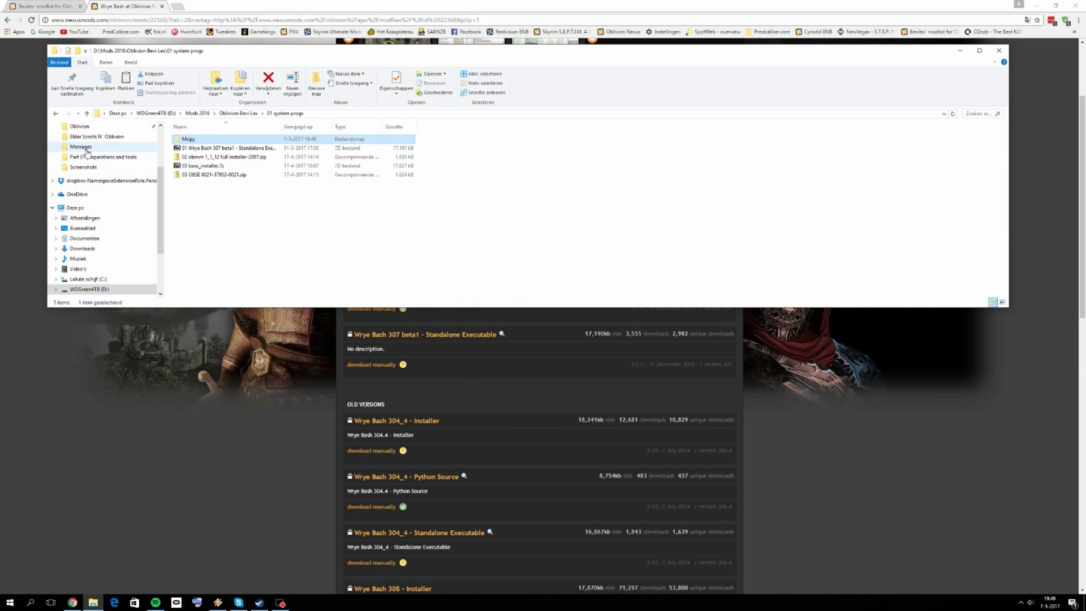
{"action": "scroll", "coordinate": [87, 151], "scroll_direction": "up", "scroll_amount": 2}
{"action": "left_click", "coordinate": [85, 177]}
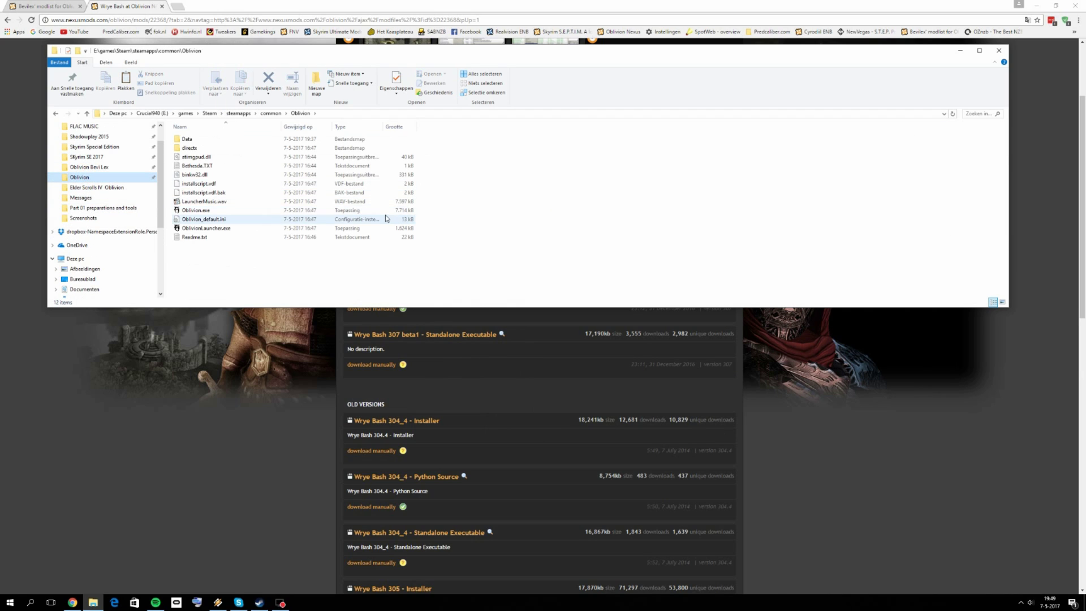
{"action": "scroll", "coordinate": [163, 131], "scroll_direction": "up", "scroll_amount": 1}
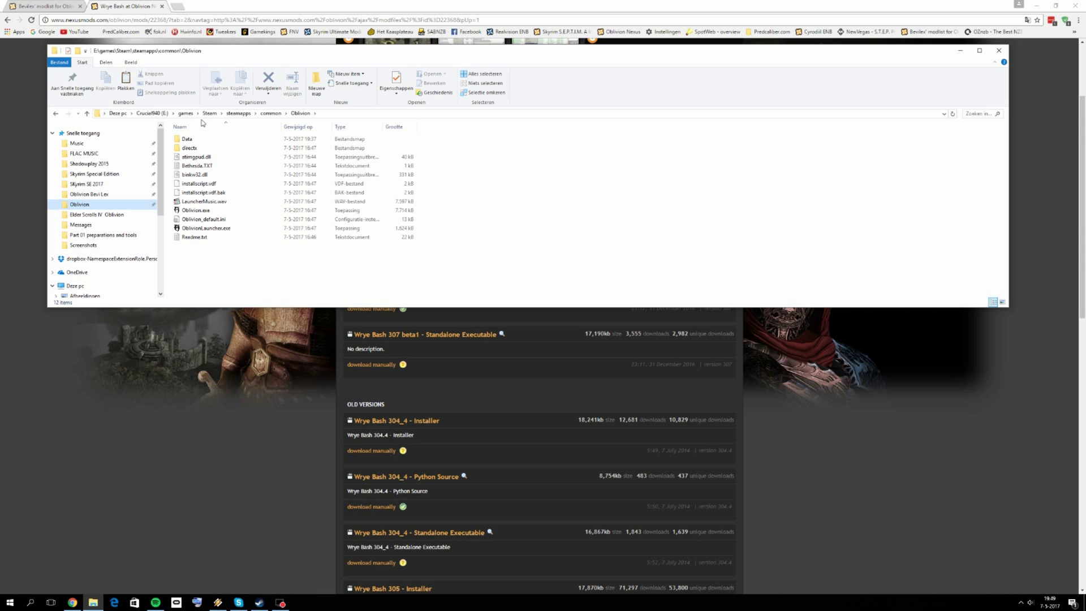
{"action": "double_click", "coordinate": [432, 49]}
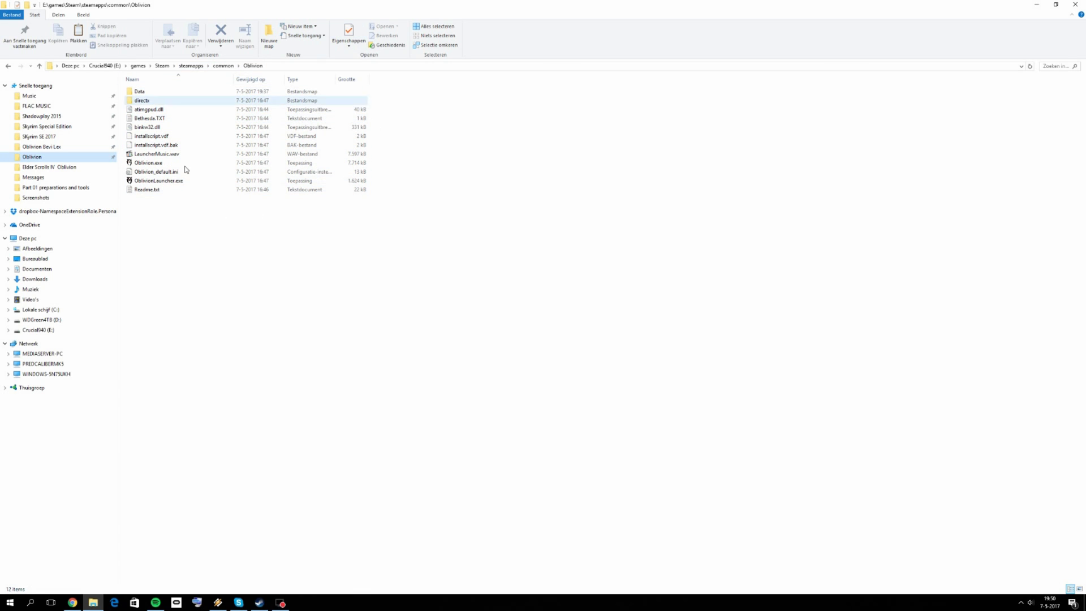
{"action": "right_click", "coordinate": [182, 229]}
{"action": "left_click", "coordinate": [205, 290]}
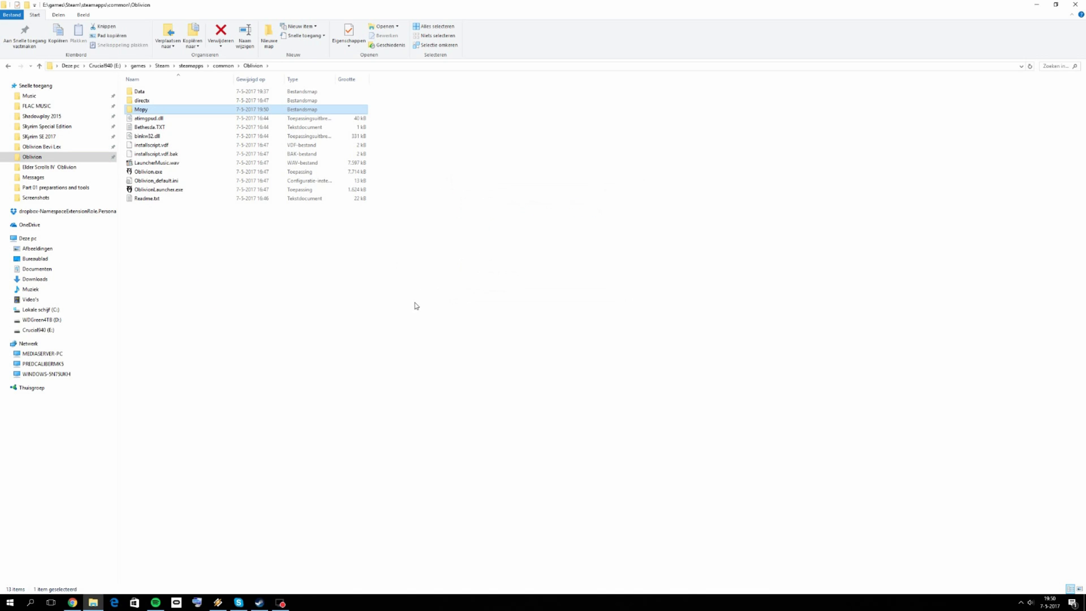
Delete the old Wrye Bash shortcut from the desktop and bring the open windows back
{"action": "key", "text": "super+d"}
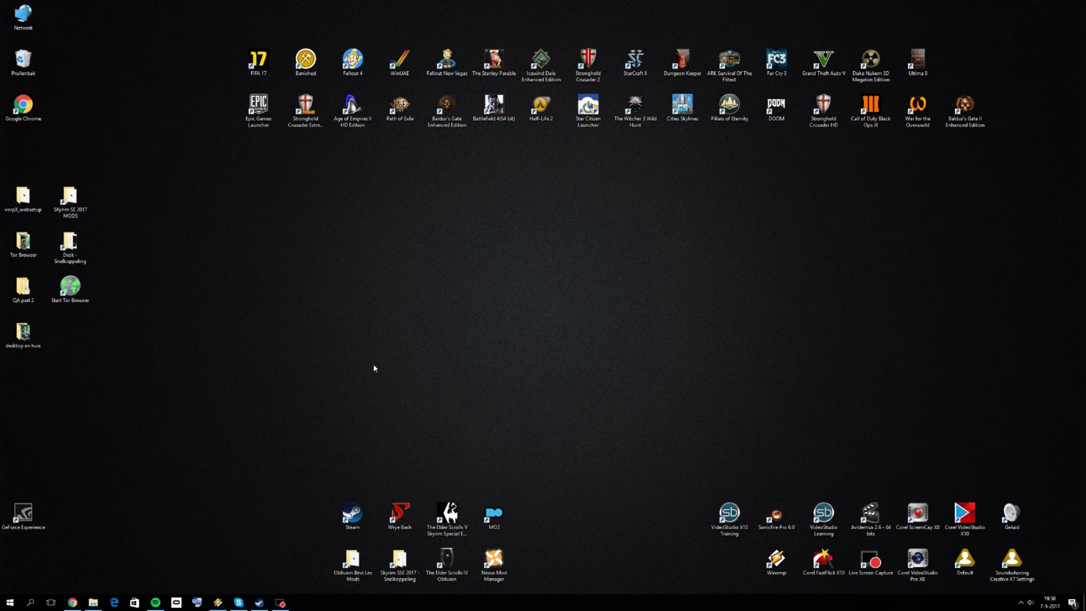
{"action": "left_click", "coordinate": [399, 513]}
{"action": "key", "text": "Delete"}
{"action": "key", "text": "super+d"}
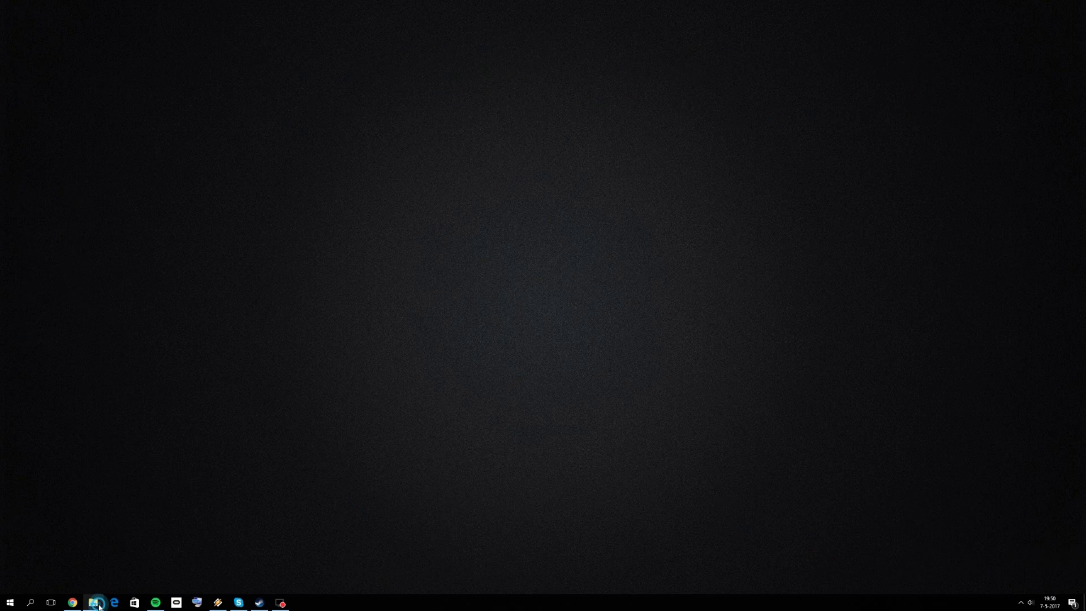
In the game's Mopy folder, create a shortcut to Wrye Bash.exe and name it Wrye Bash.exe without the Snelkoppeling suffix
{"action": "double_click", "coordinate": [152, 109]}
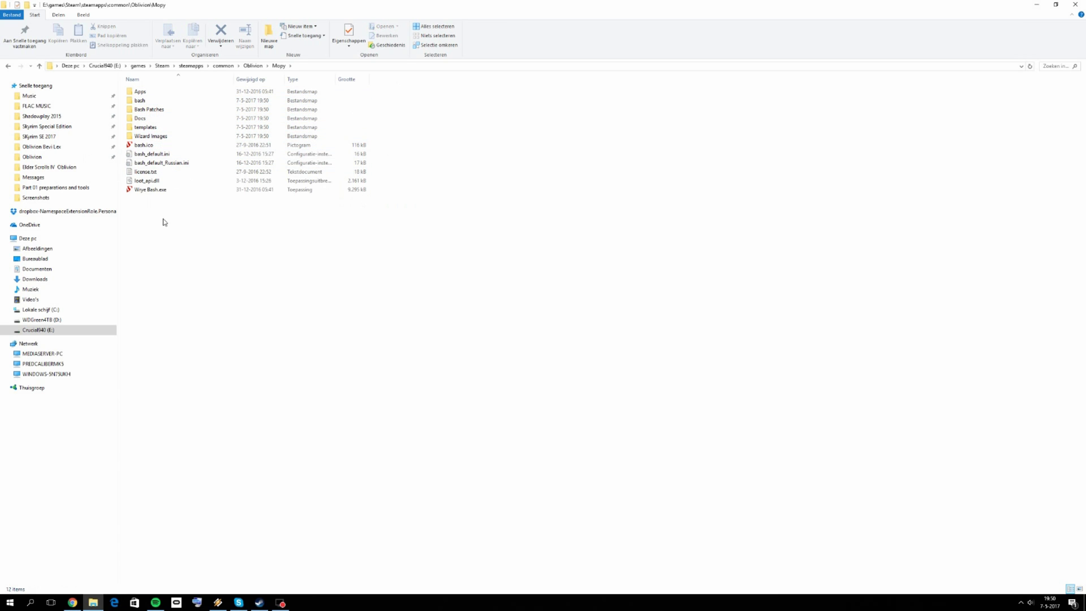
{"action": "right_click", "coordinate": [148, 191]}
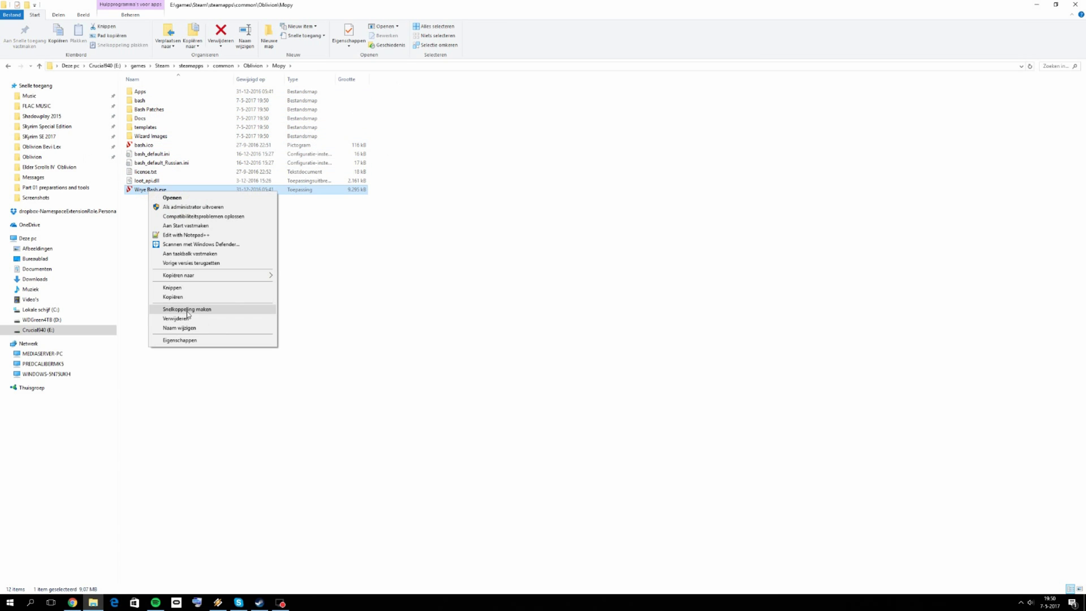
{"action": "left_click", "coordinate": [182, 309]}
{"action": "left_click", "coordinate": [187, 198]}
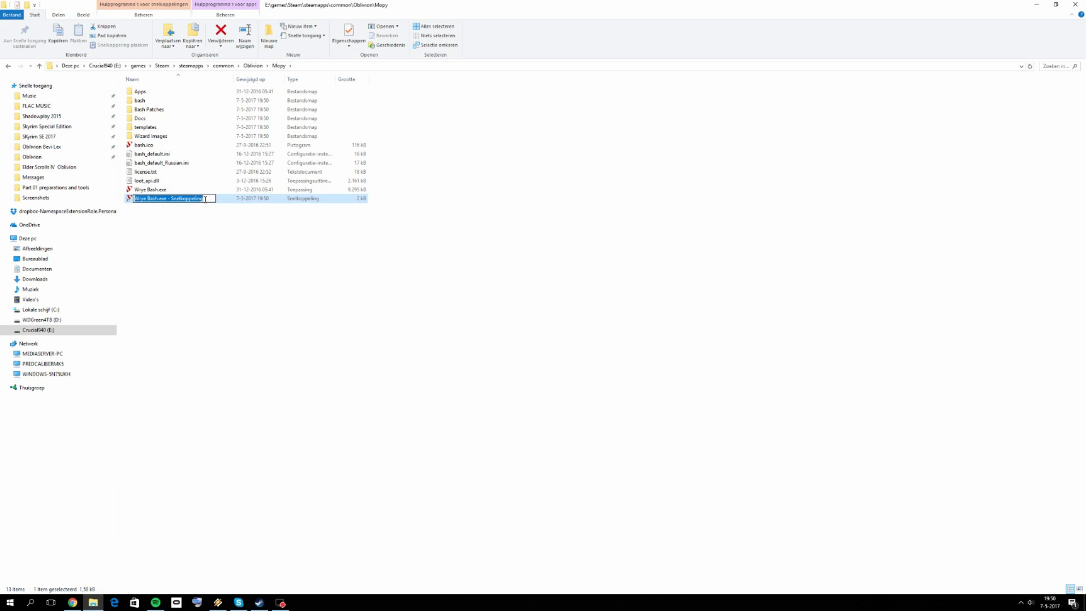
{"action": "left_click", "coordinate": [211, 199]}
{"action": "key", "text": "BackSpace"}
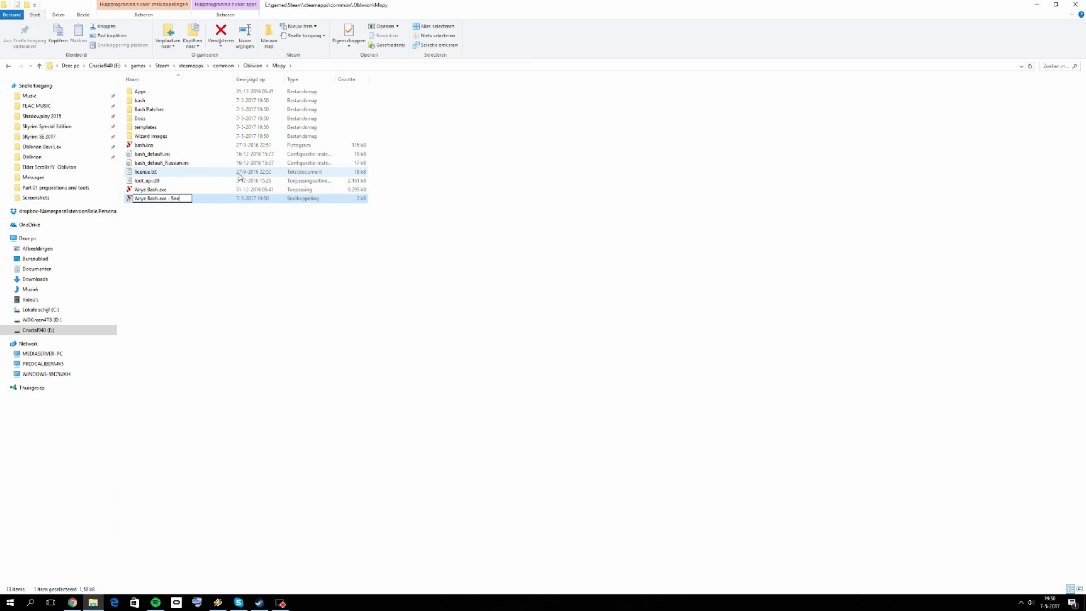
{"action": "key", "text": "Return"}
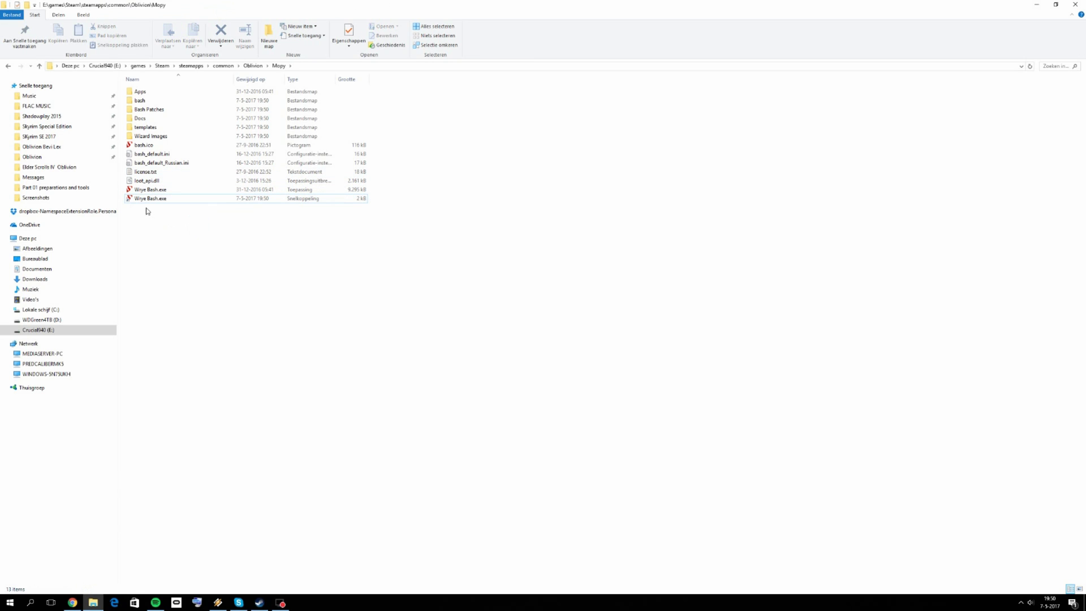
Move the new Wrye Bash.exe shortcut to the desktop and place it in the gap beside the Steam icon
{"action": "key", "text": "super+d"}
{"action": "key", "text": "ctrl+v"}
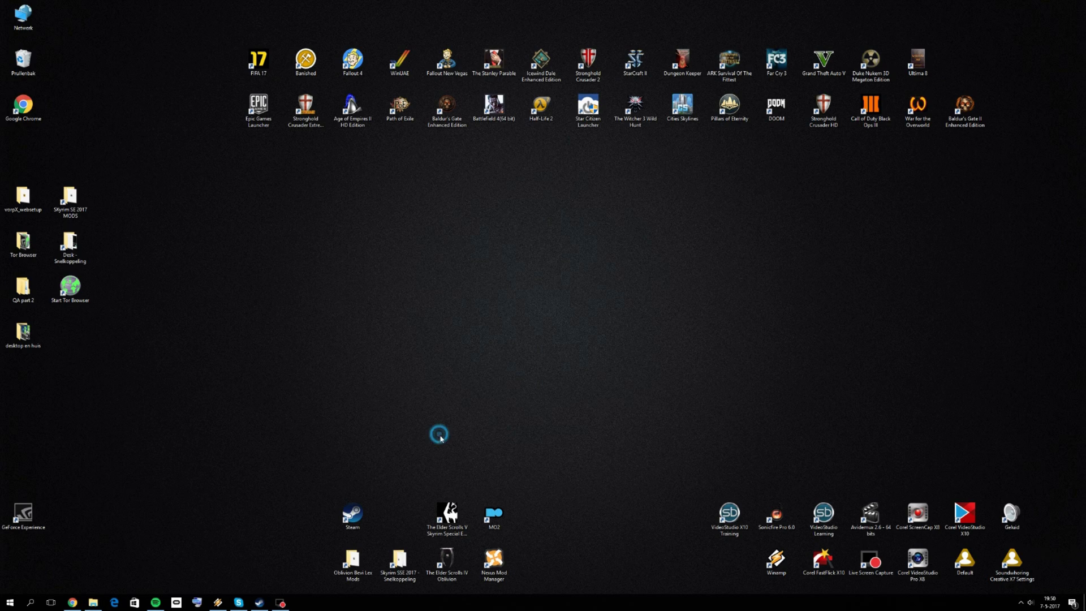
{"action": "left_click_drag", "start_coordinate": [21, 151], "coordinate": [399, 512]}
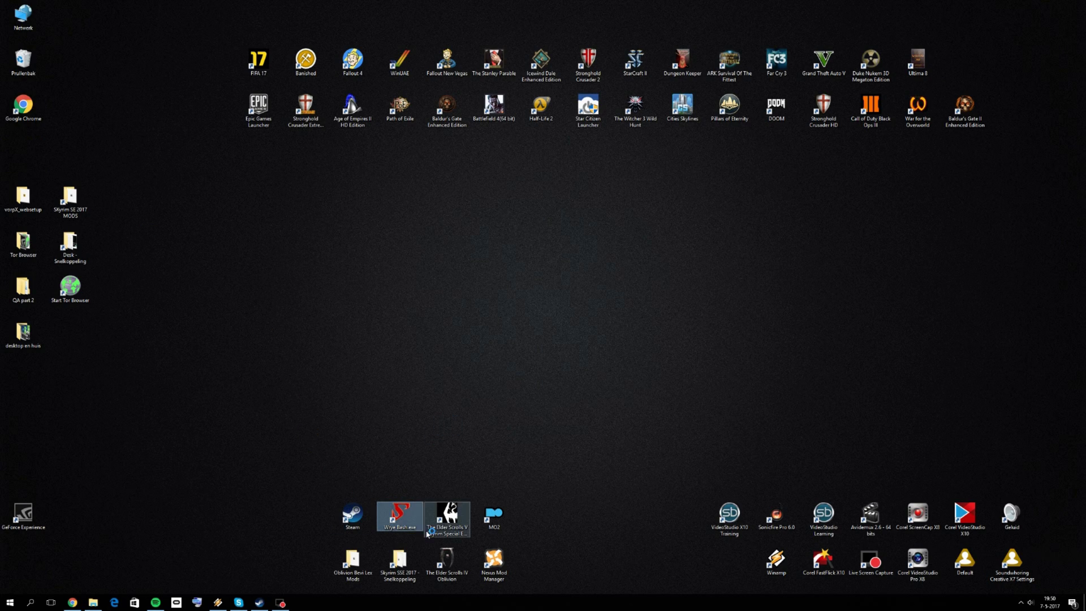
Launch Wrye Bash from its desktop shortcut and bring its window to the front
{"action": "double_click", "coordinate": [402, 512]}
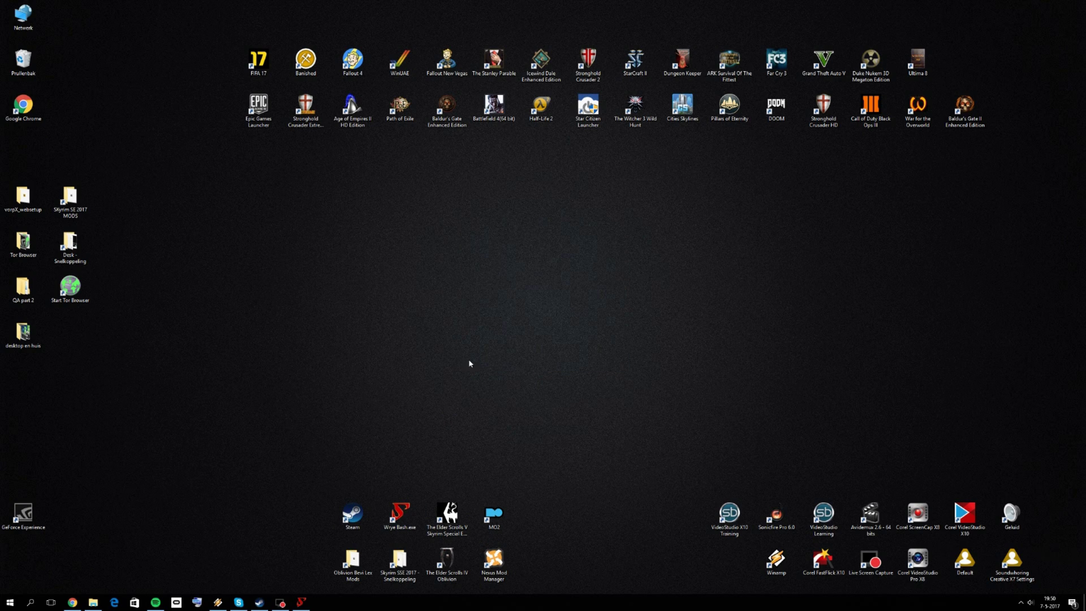
{"action": "mouse_move", "coordinate": [301, 601]}
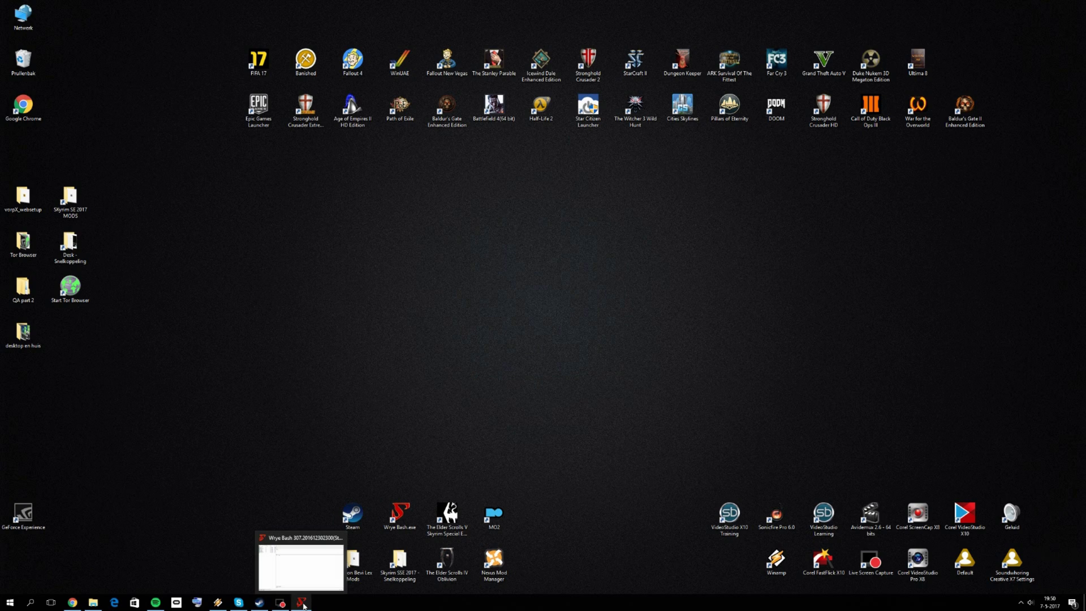
{"action": "left_click", "coordinate": [311, 568]}
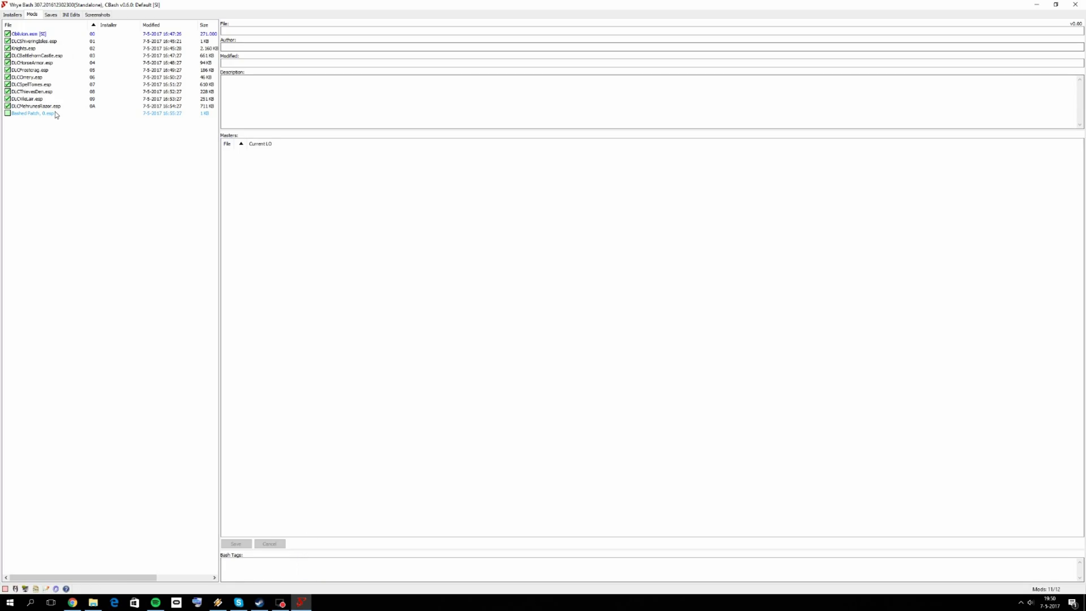
Show the details of Oblivion.esm in the mods list and switch to the Installers view
{"action": "left_click", "coordinate": [84, 34]}
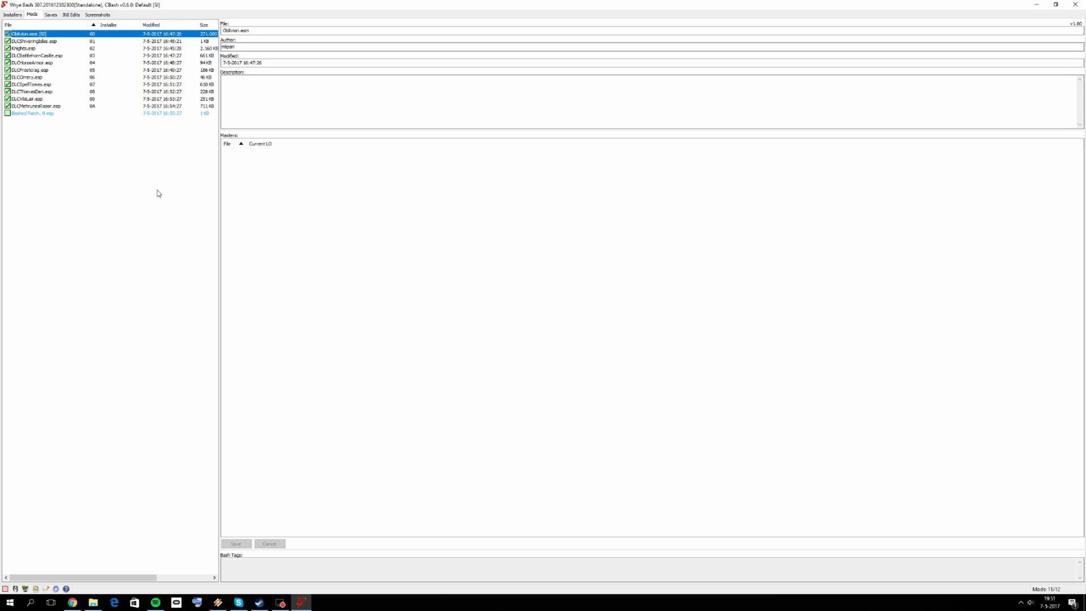
{"action": "left_click", "coordinate": [17, 15]}
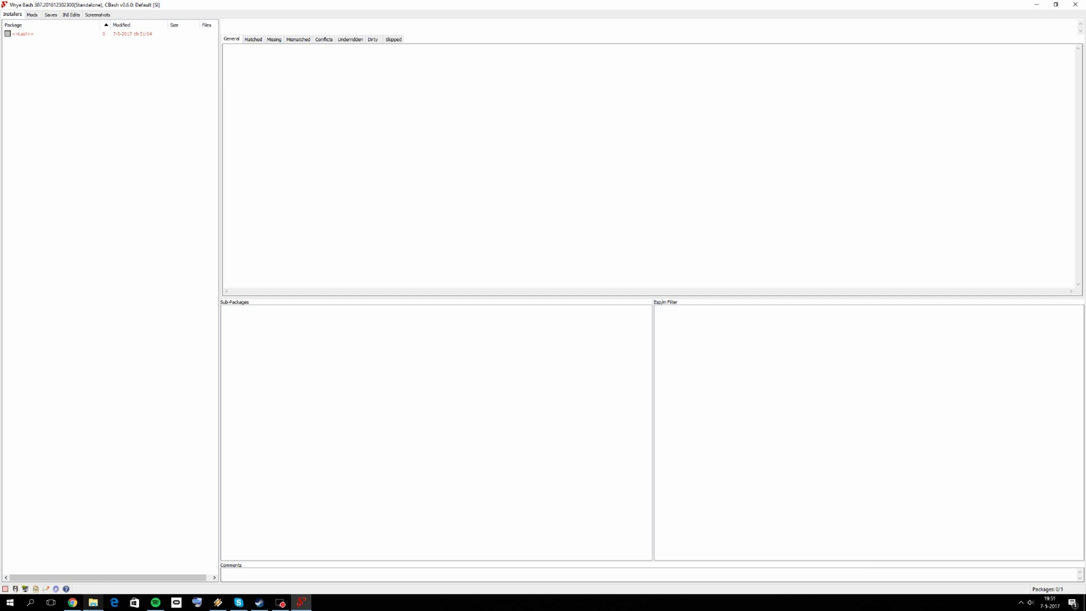
{"action": "left_click", "coordinate": [102, 554]}
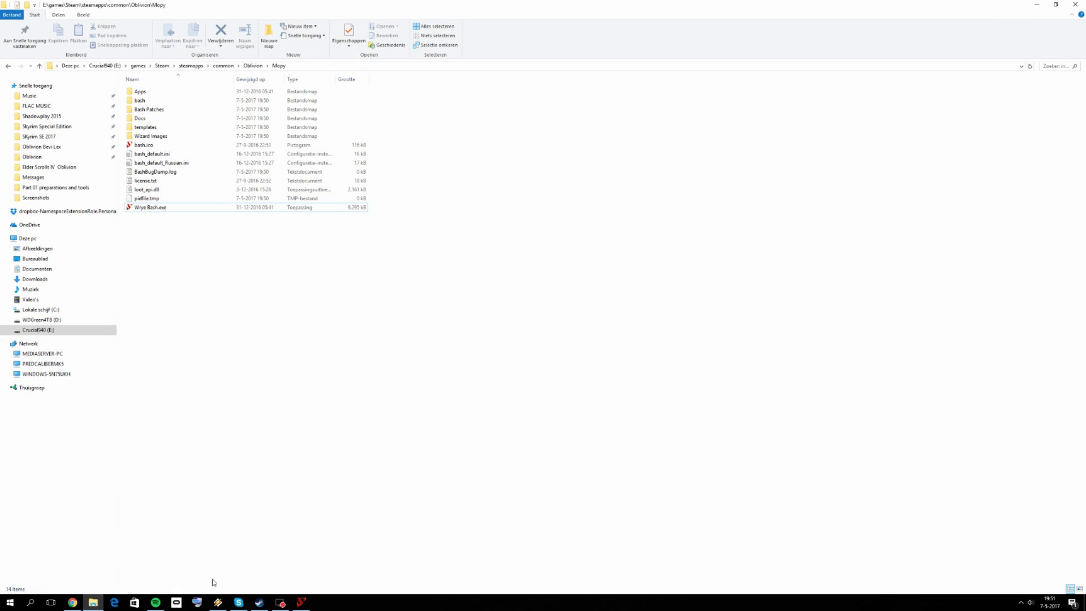
{"action": "left_click", "coordinate": [301, 602]}
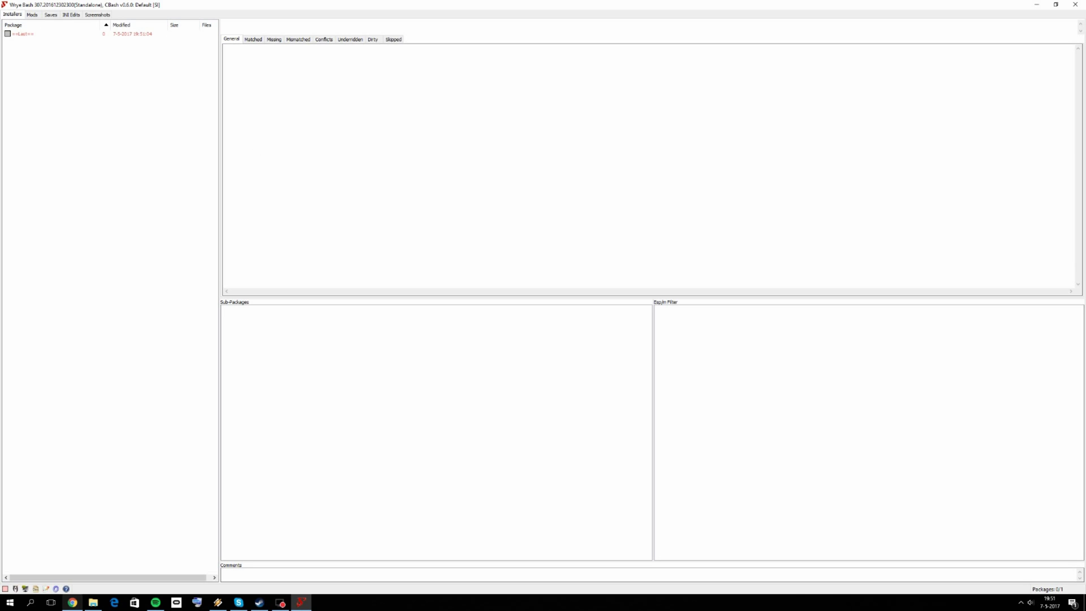
{"action": "left_click", "coordinate": [93, 602]}
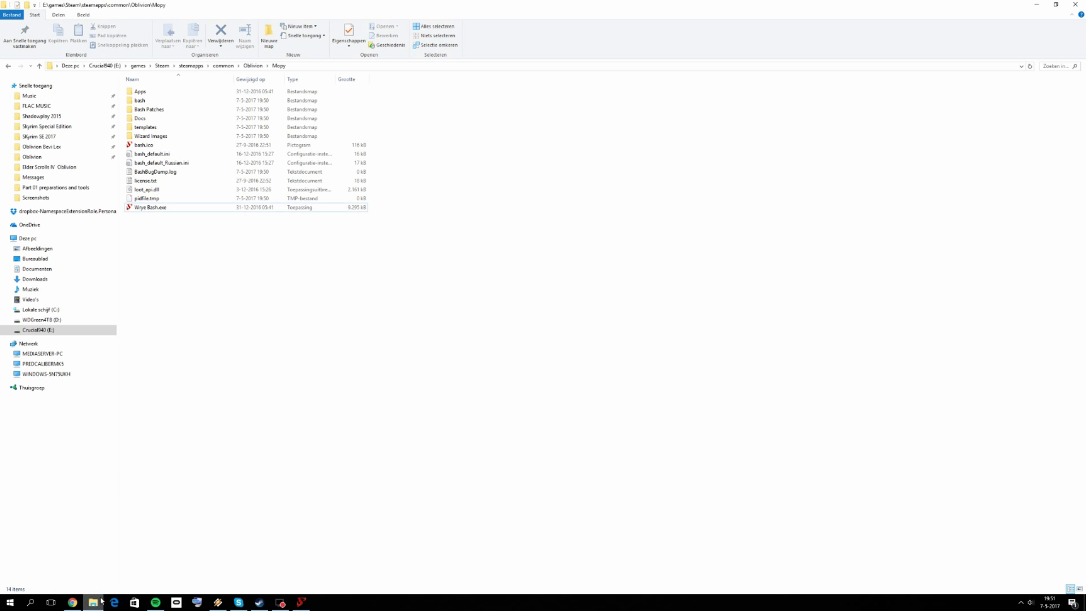
{"action": "left_click", "coordinate": [302, 602]}
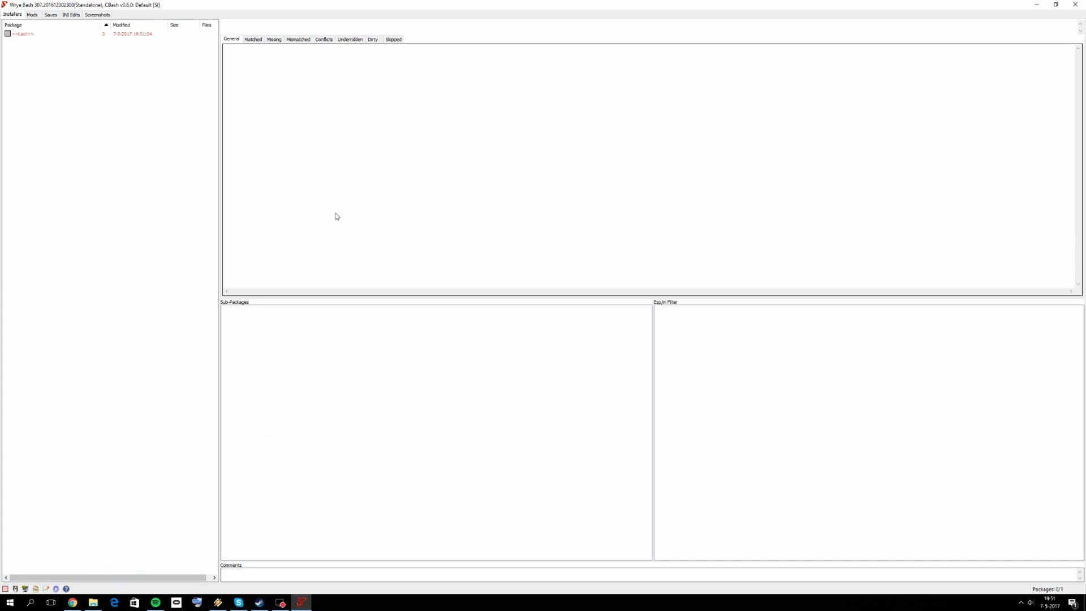
{"action": "left_click", "coordinate": [94, 603]}
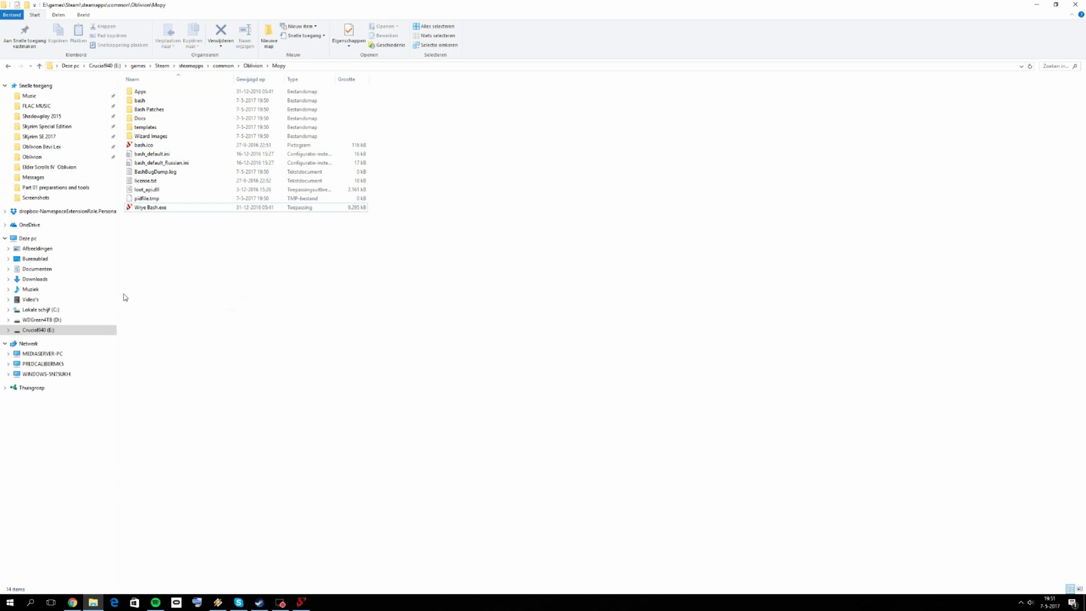
{"action": "left_click", "coordinate": [302, 603]}
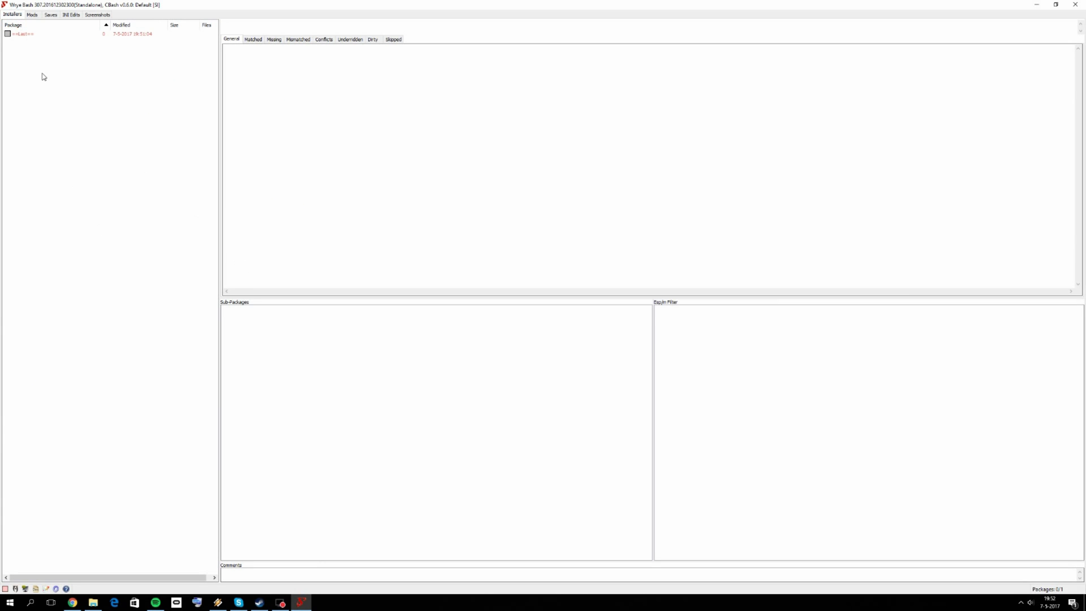
In the mods list, activate Bashed Patch, 0.esp and minimize Wrye Bash
{"action": "left_click", "coordinate": [32, 14]}
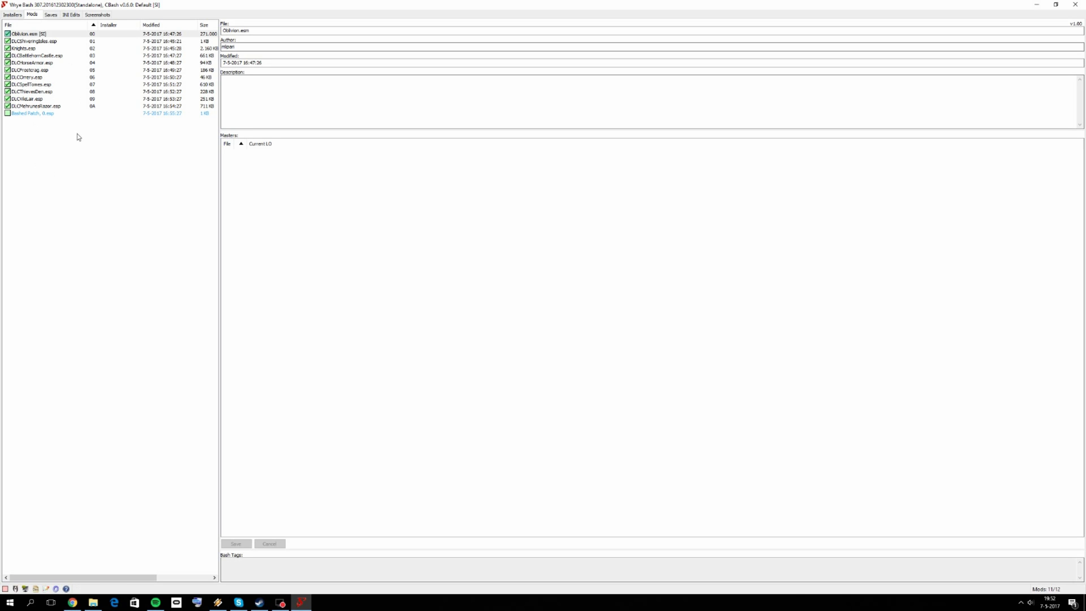
{"action": "left_click", "coordinate": [8, 113]}
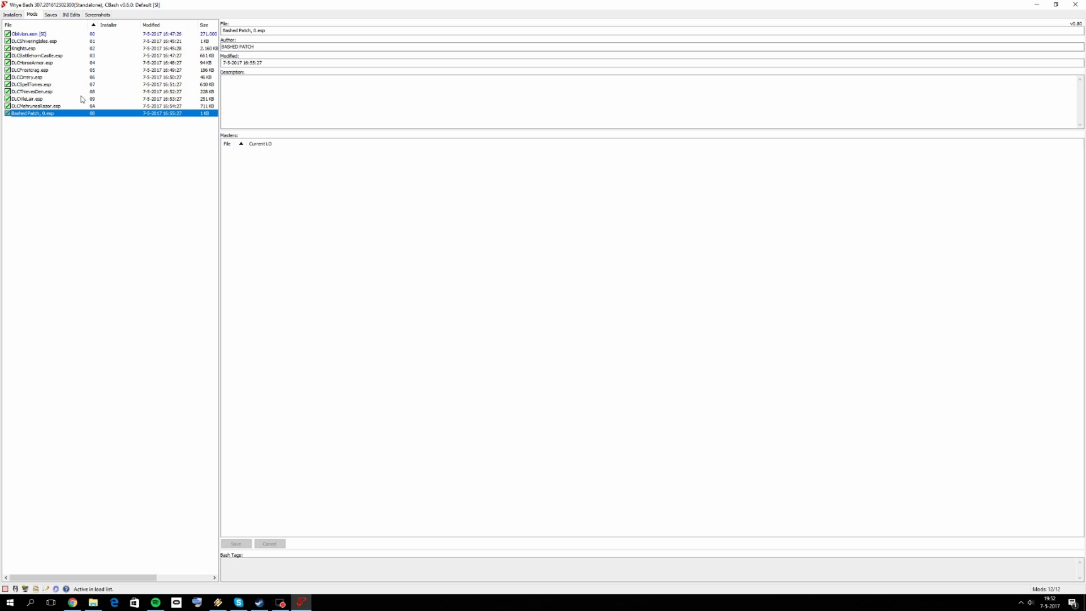
{"action": "left_click", "coordinate": [1040, 5]}
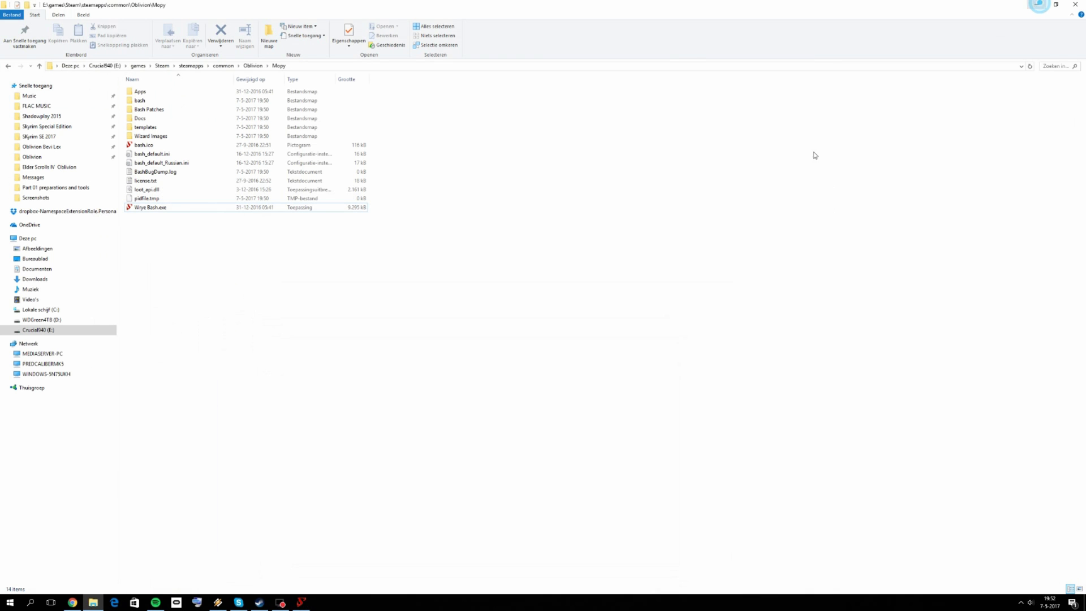
Switch to Chrome, close the Wrye Bash page and open the modlist's OBMM link in a new tab
{"action": "left_click", "coordinate": [71, 603]}
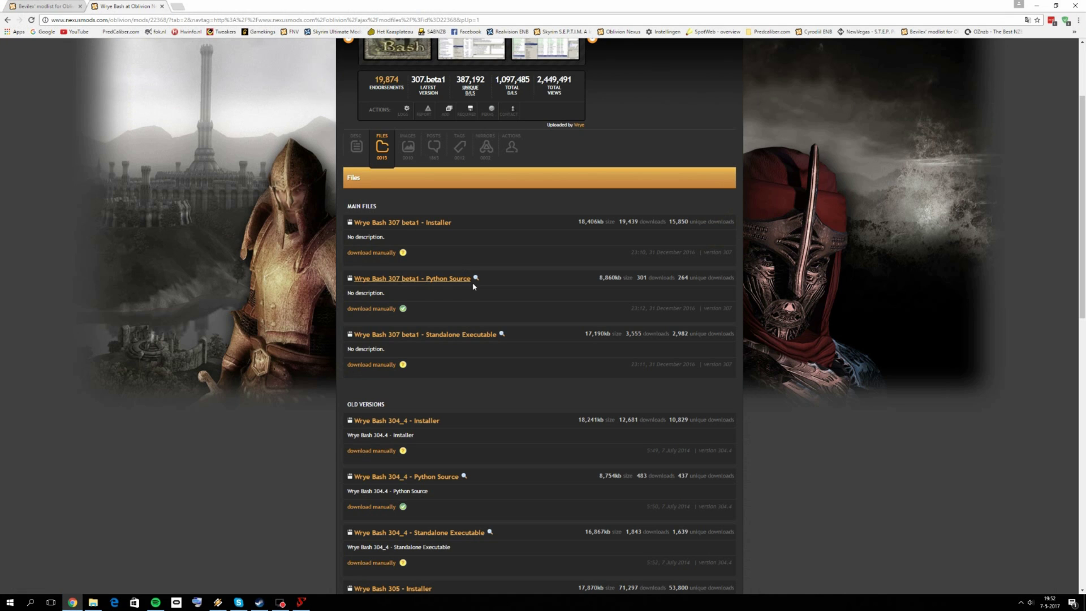
{"action": "left_click", "coordinate": [161, 7]}
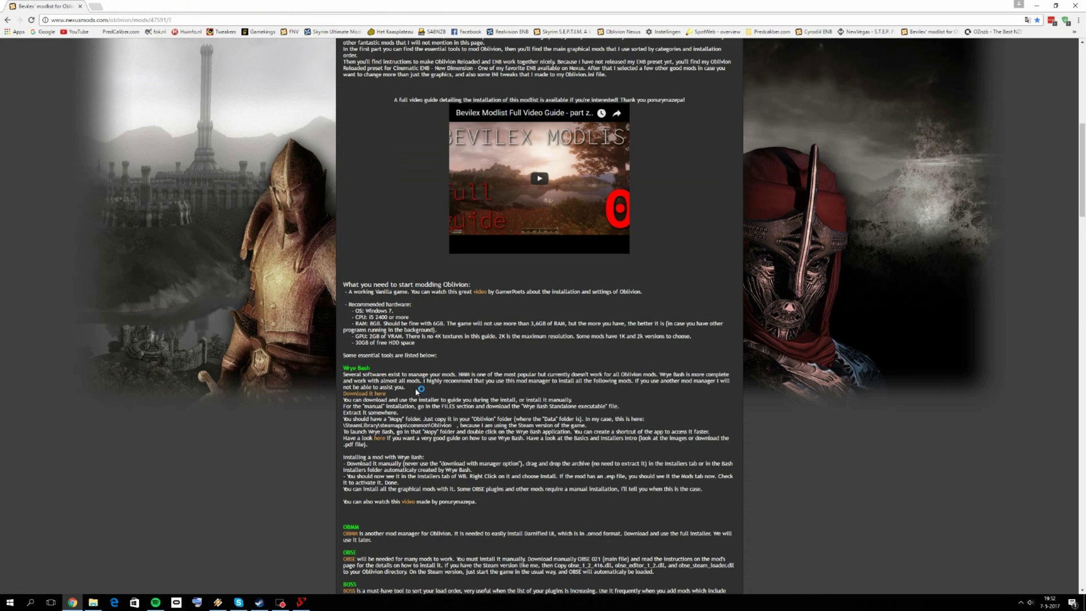
{"action": "scroll", "coordinate": [396, 414], "scroll_direction": "down", "scroll_amount": 1}
{"action": "scroll", "coordinate": [397, 414], "scroll_direction": "down", "scroll_amount": 2}
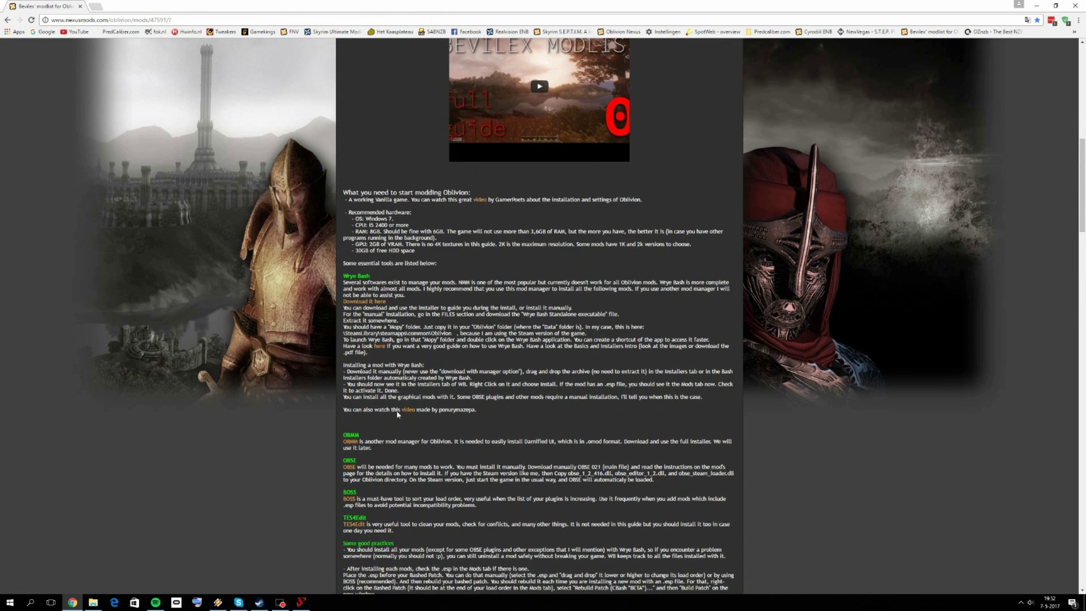
{"action": "right_click", "coordinate": [354, 408]}
{"action": "left_click", "coordinate": [374, 413]}
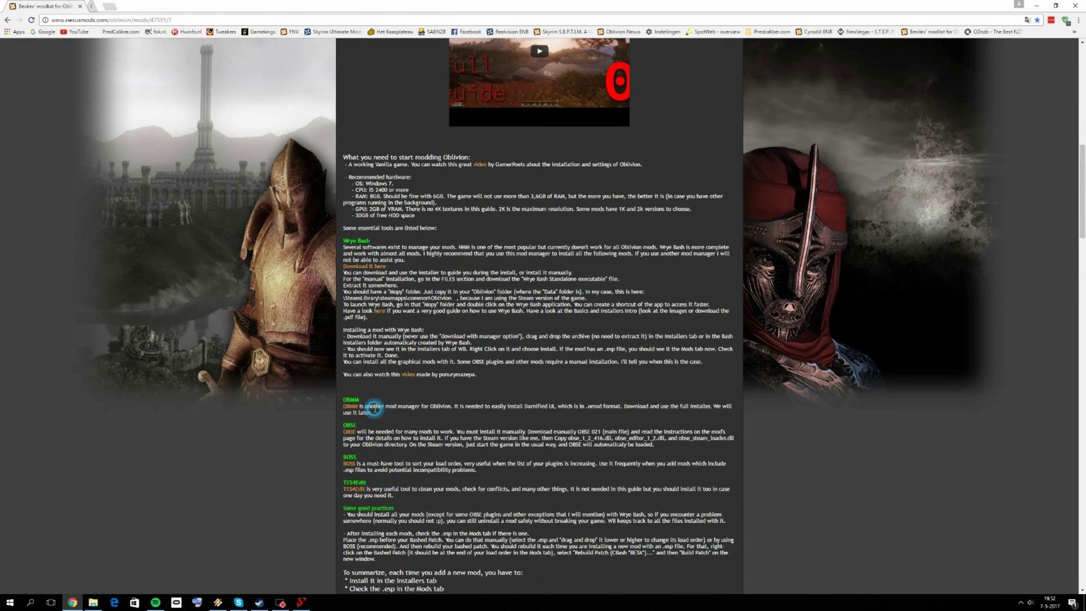
{"action": "left_click", "coordinate": [131, 8]}
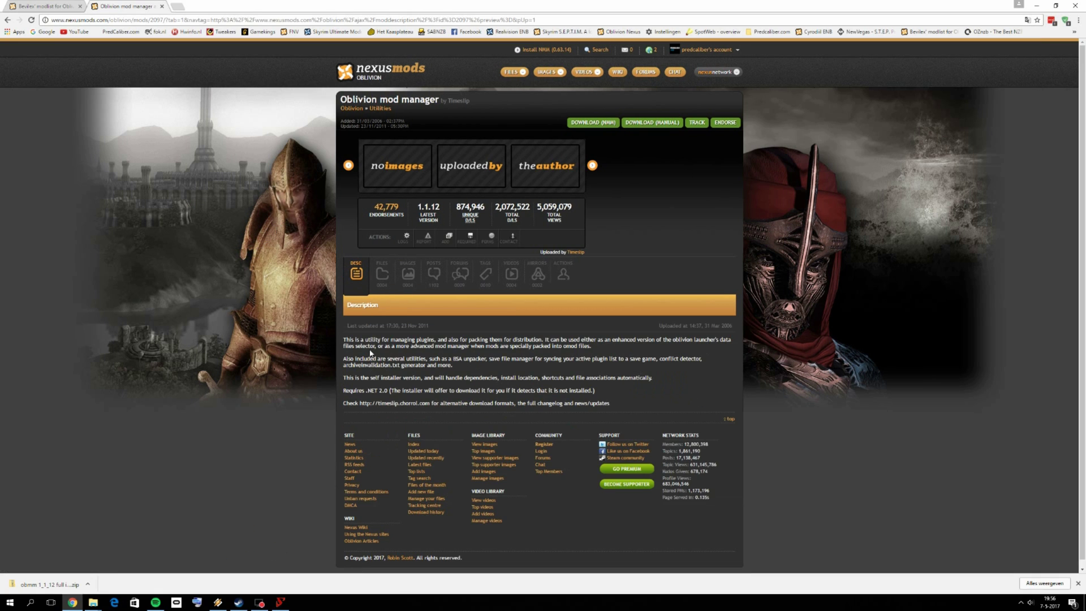
Show the files of Oblivion mod manager and open the folder containing the downloaded obmm 1_1_12 full installer zip
{"action": "left_click", "coordinate": [382, 274]}
{"action": "scroll", "coordinate": [408, 346], "scroll_direction": "down", "scroll_amount": 1}
{"action": "scroll", "coordinate": [407, 346], "scroll_direction": "down", "scroll_amount": 1}
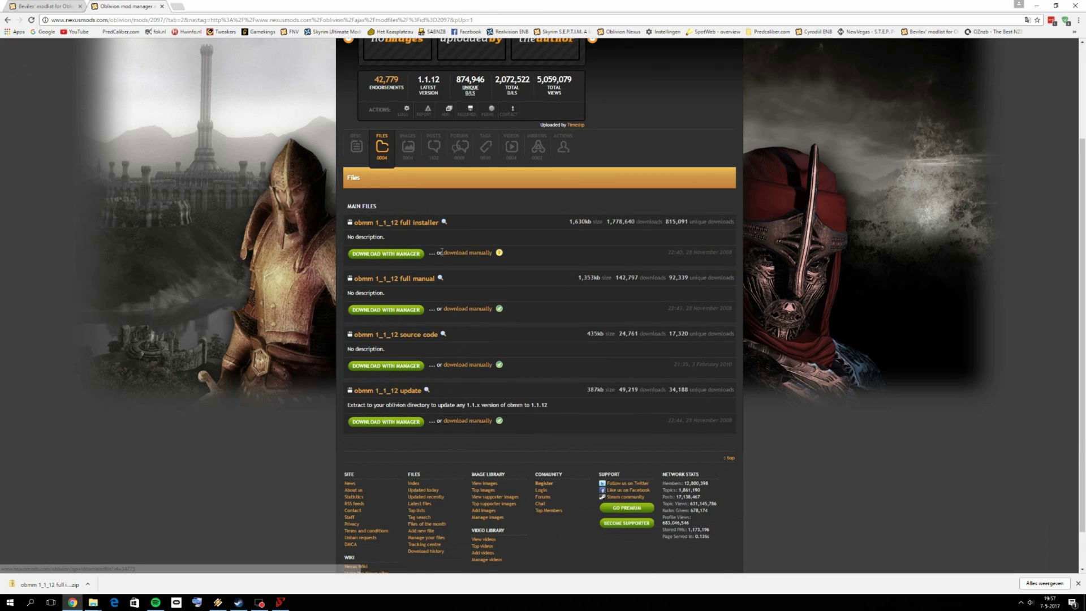
{"action": "left_click", "coordinate": [88, 584]}
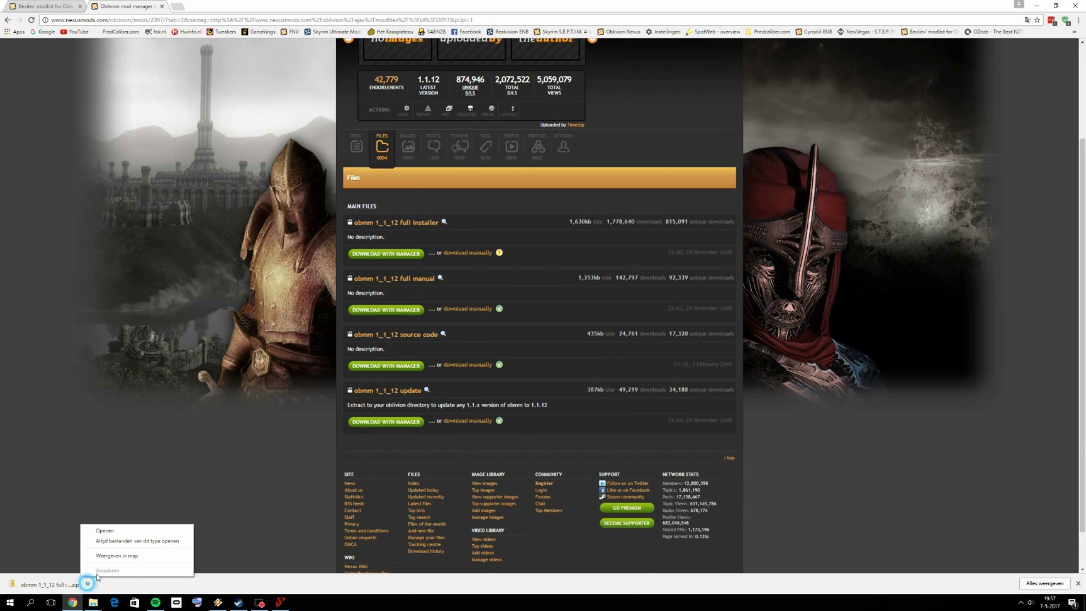
{"action": "left_click", "coordinate": [108, 557]}
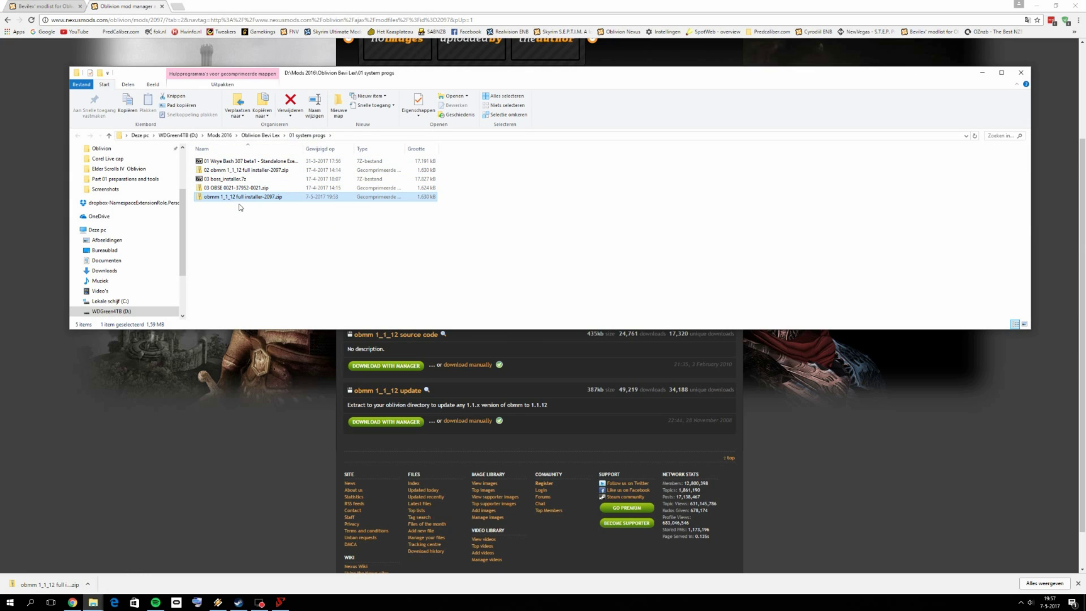
{"action": "double_click", "coordinate": [228, 196]}
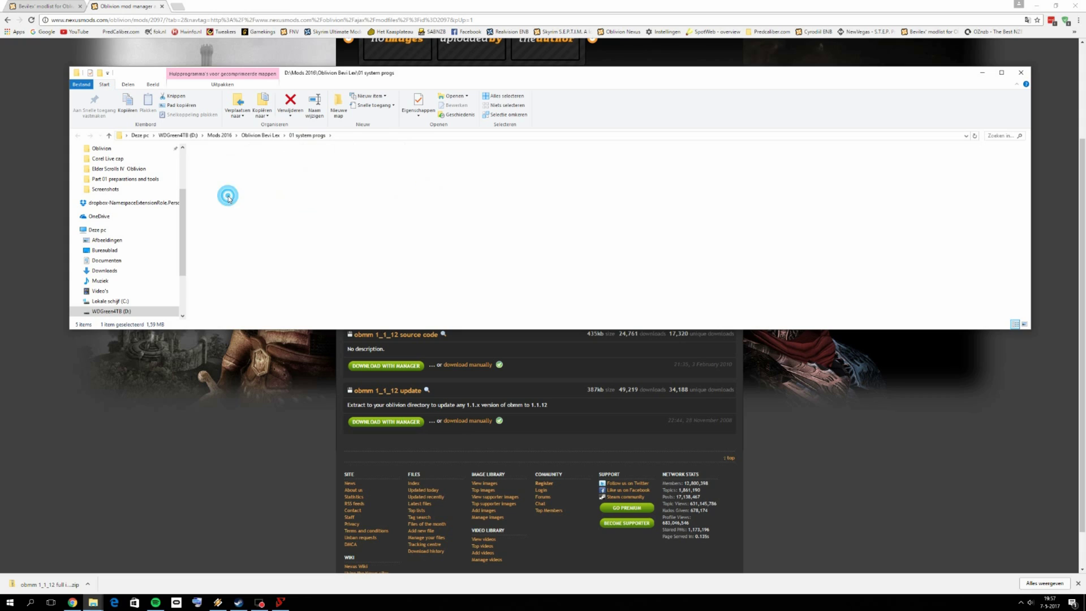
{"action": "double_click", "coordinate": [221, 161]}
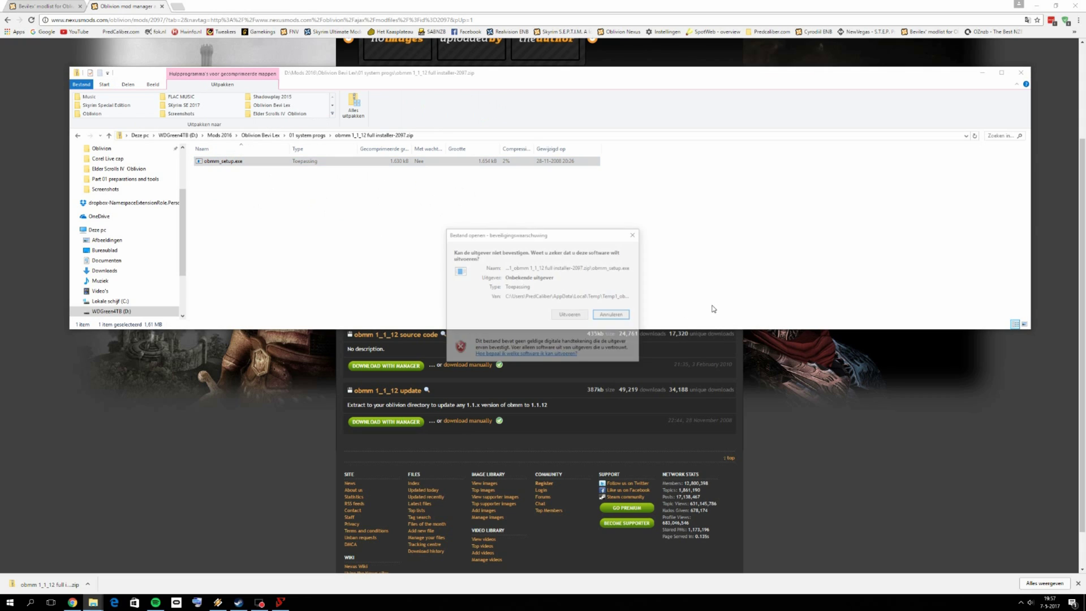
{"action": "left_click", "coordinate": [572, 314]}
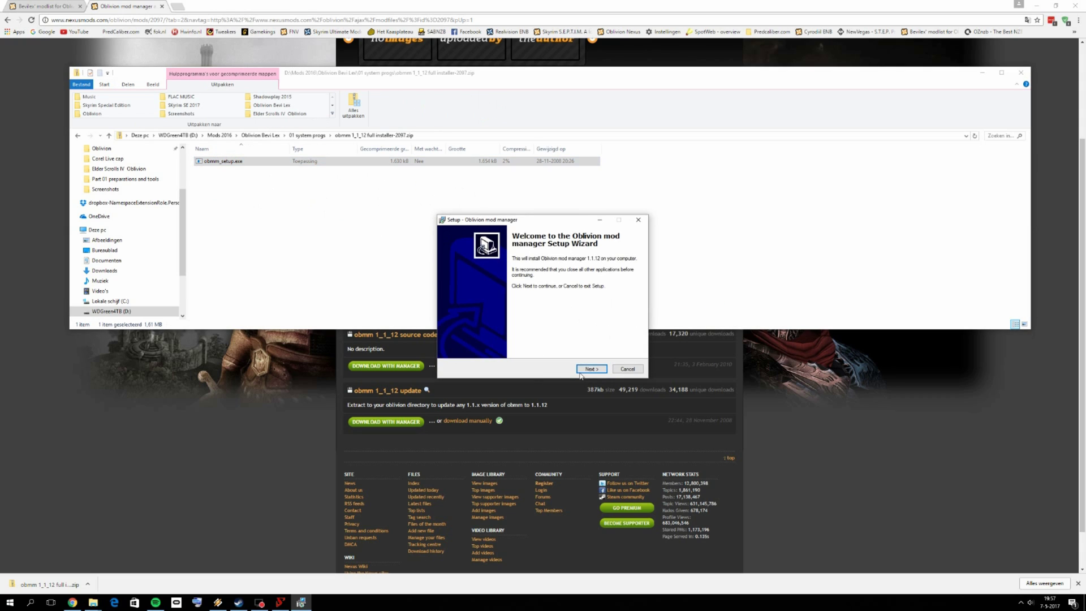
{"action": "left_click", "coordinate": [591, 371]}
{"action": "left_click", "coordinate": [485, 342]}
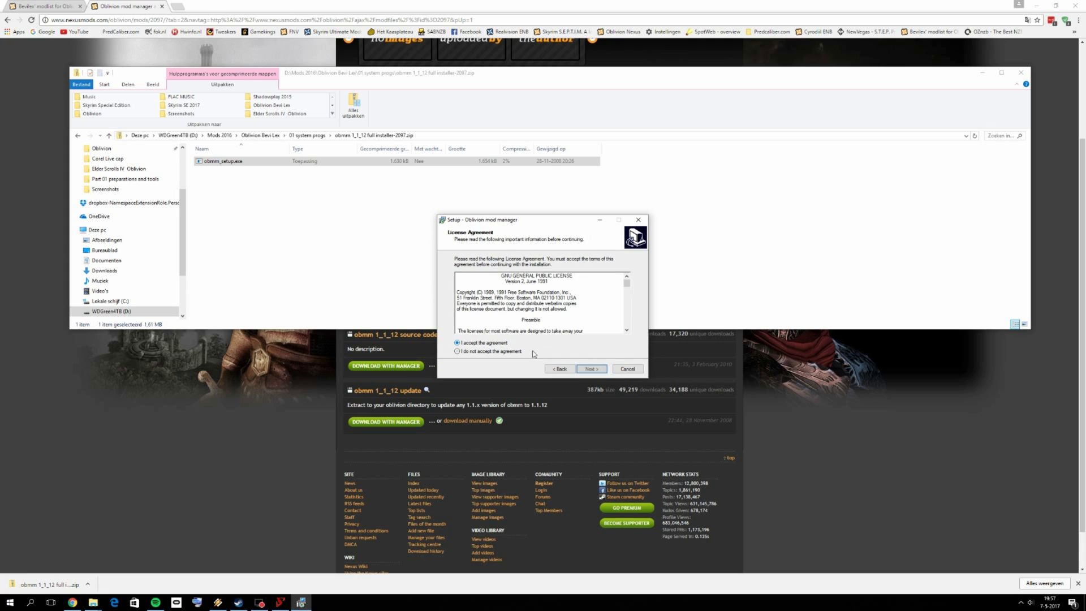
{"action": "left_click", "coordinate": [591, 368]}
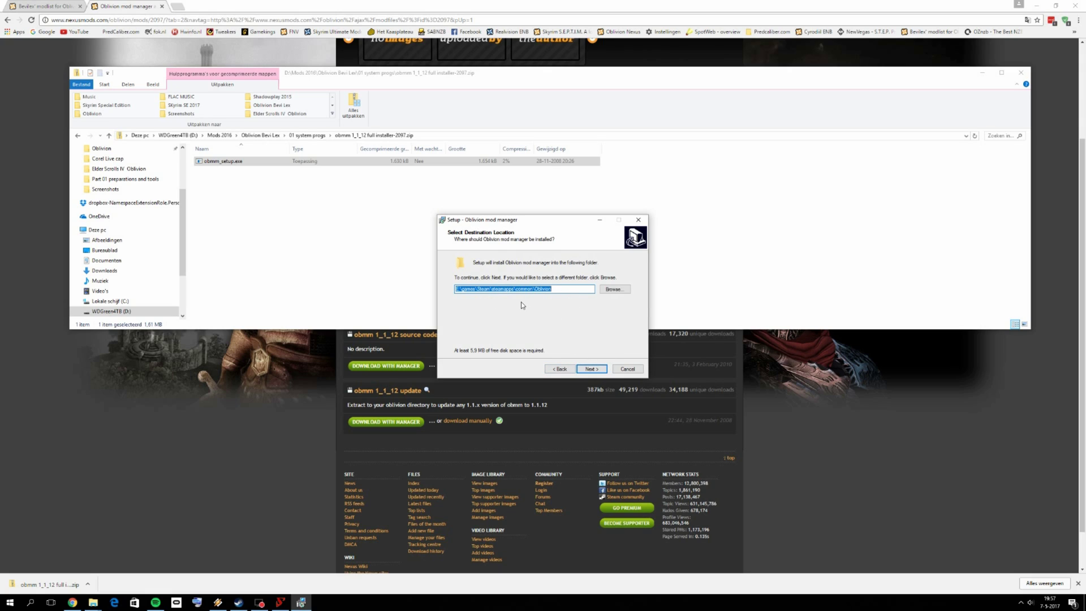
{"action": "left_click", "coordinate": [627, 368]}
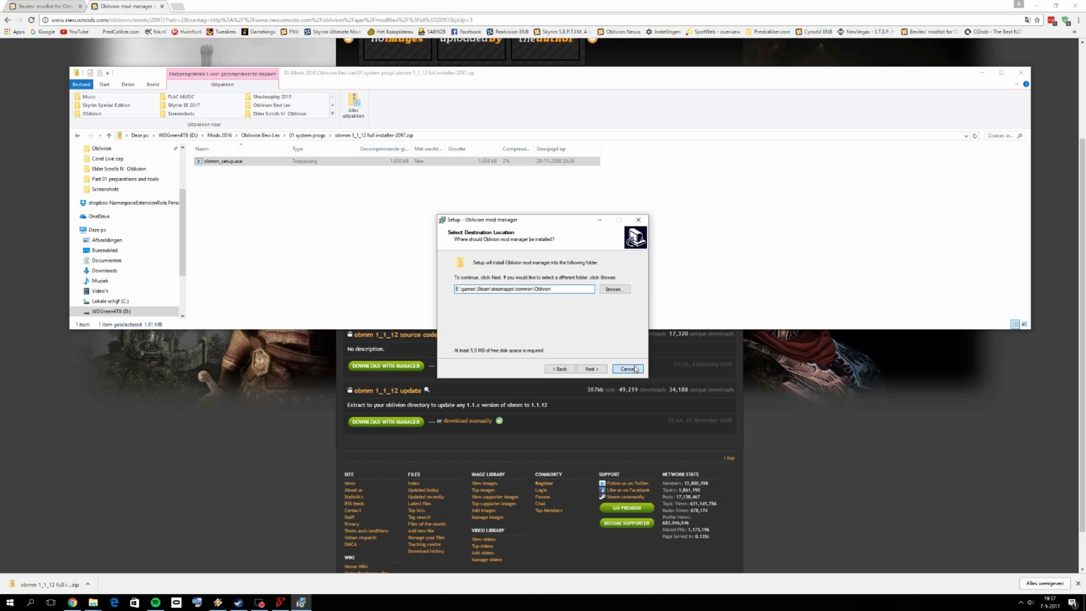
{"action": "left_click", "coordinate": [578, 339]}
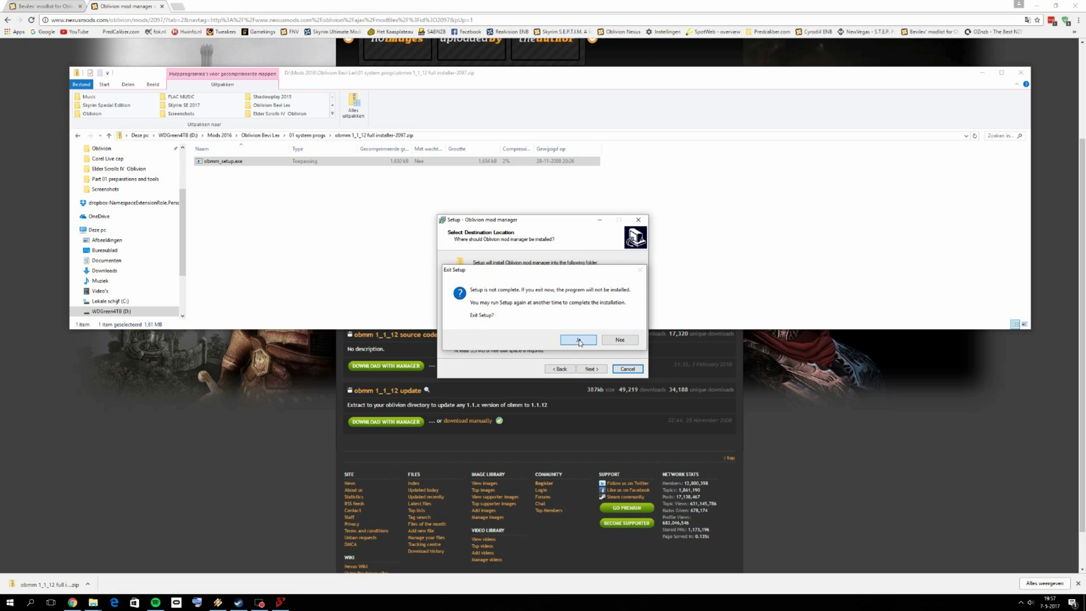
Close the Oblivion mod manager page and open the modlist's OBSE link in a new tab, showing its files
{"action": "left_click", "coordinate": [201, 4]}
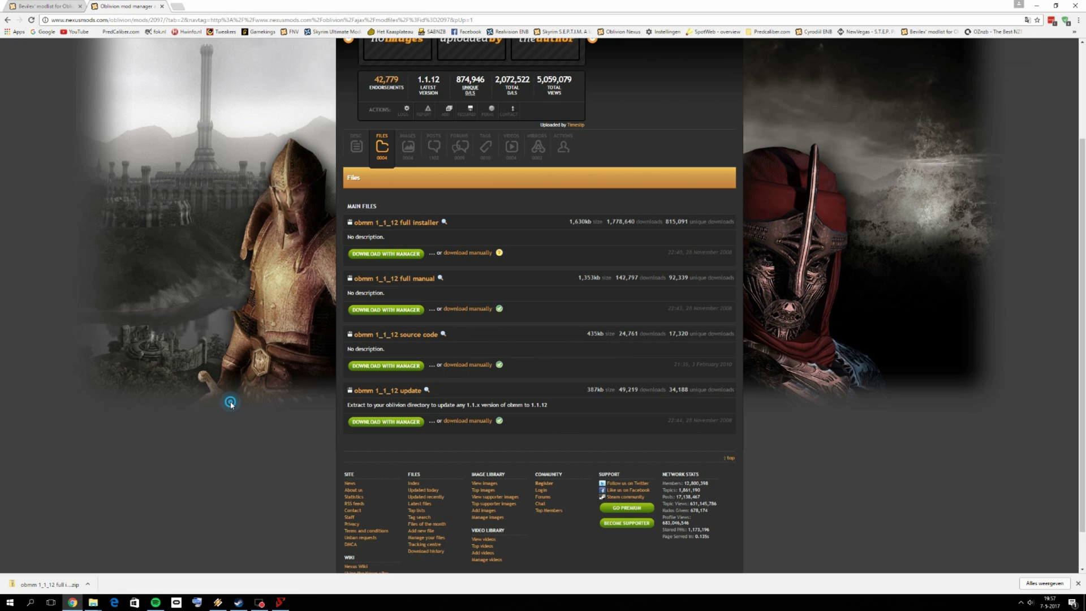
{"action": "left_click", "coordinate": [161, 6]}
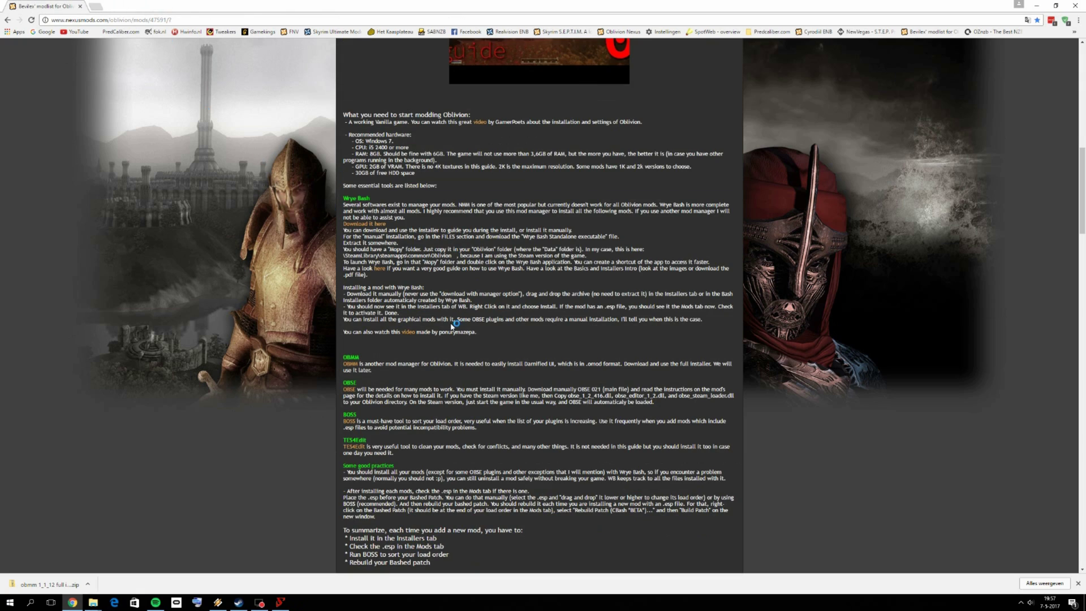
{"action": "right_click", "coordinate": [349, 395]}
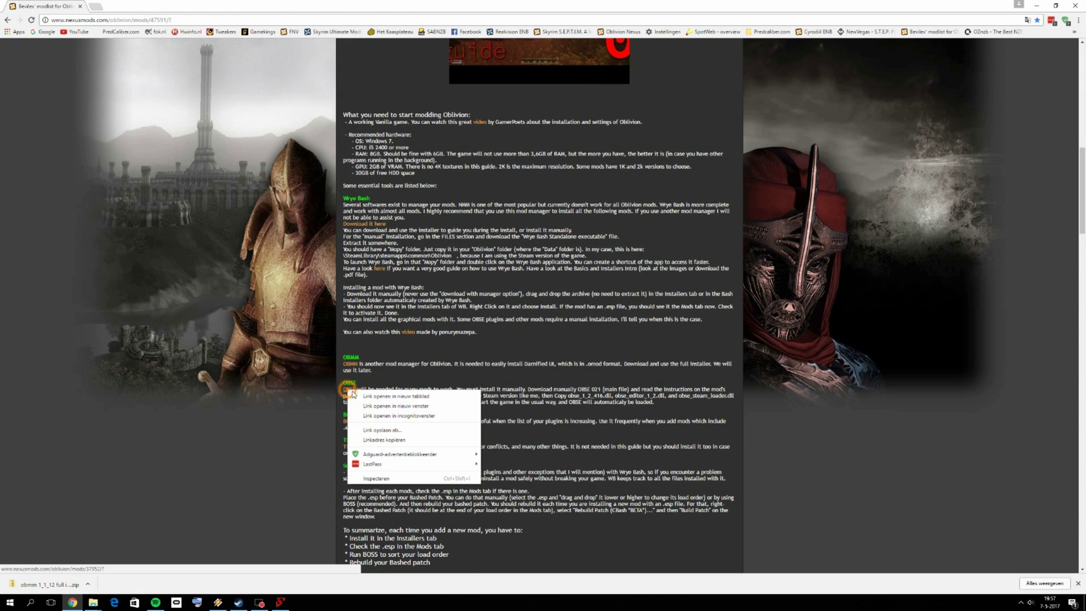
{"action": "left_click", "coordinate": [376, 388]}
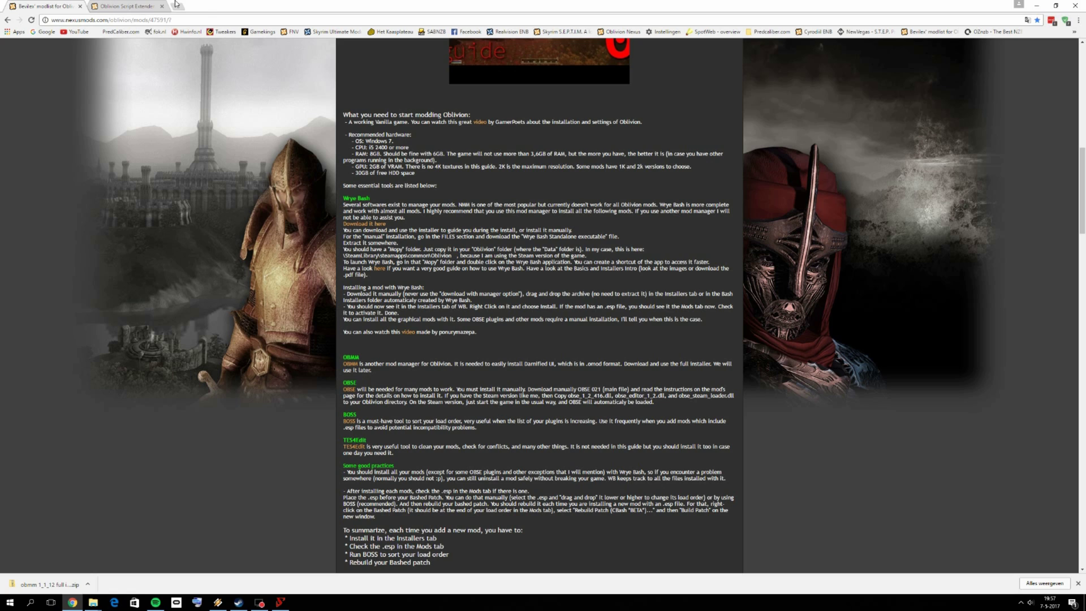
{"action": "left_click", "coordinate": [129, 6]}
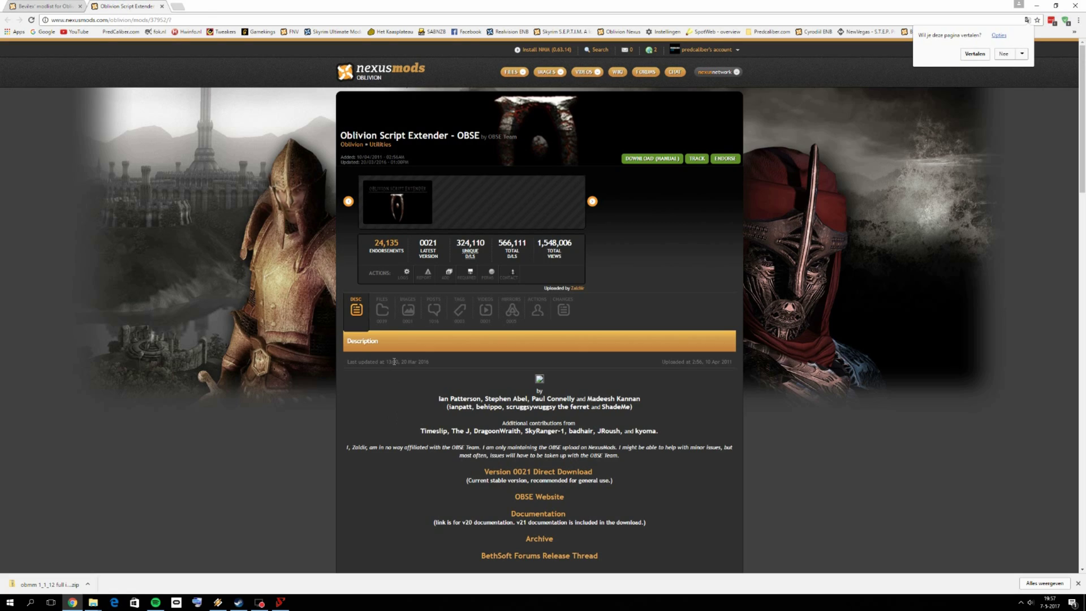
{"action": "left_click", "coordinate": [382, 310]}
{"action": "scroll", "coordinate": [384, 273], "scroll_direction": "down", "scroll_amount": 2}
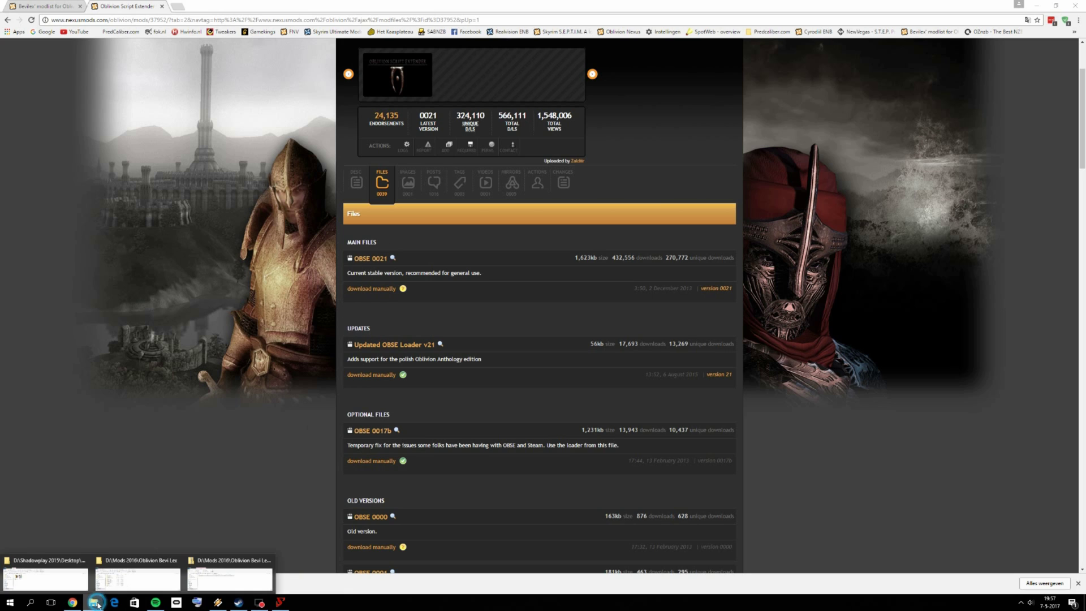
From the desktop's Oblivion Bevi Lex Mods folder, go into 01 system progs and open the archive 03 OBSE 0021-37952-0021.zip
{"action": "key", "text": "super+d"}
{"action": "double_click", "coordinate": [351, 562]}
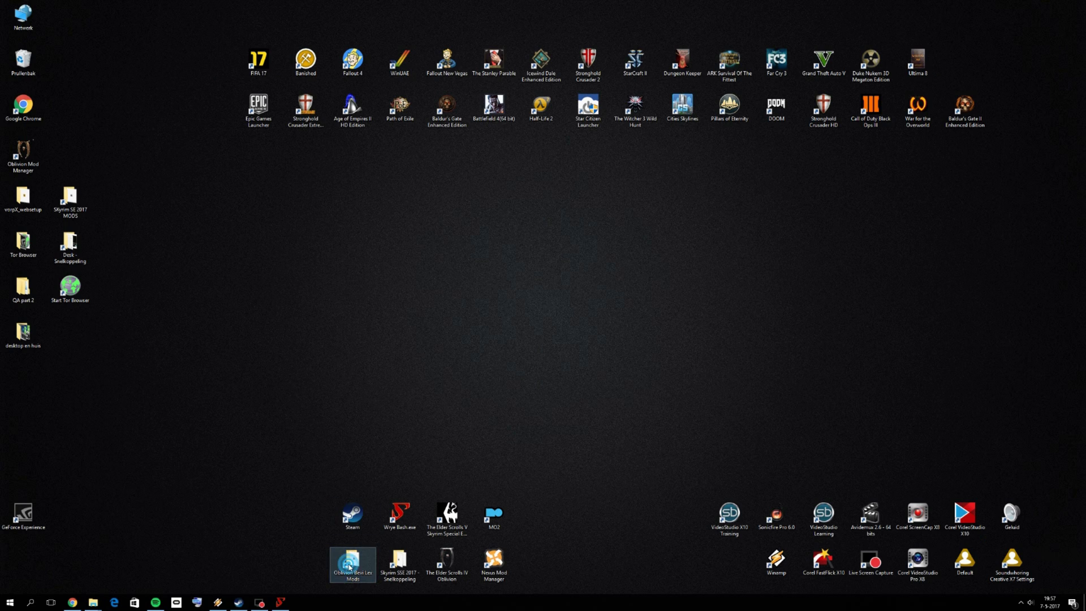
{"action": "double_click", "coordinate": [204, 150]}
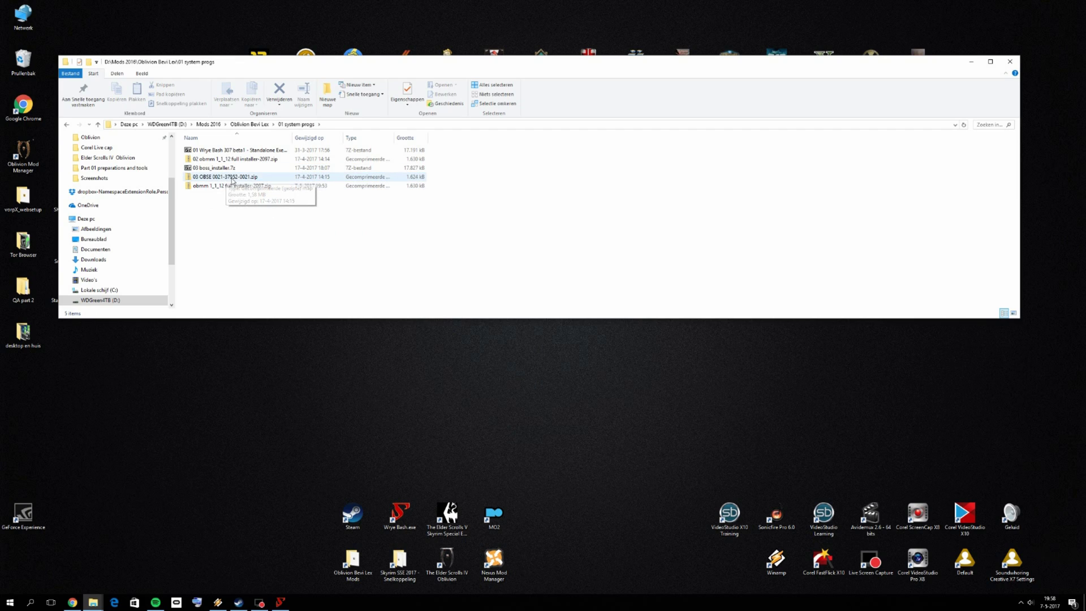
{"action": "double_click", "coordinate": [234, 176]}
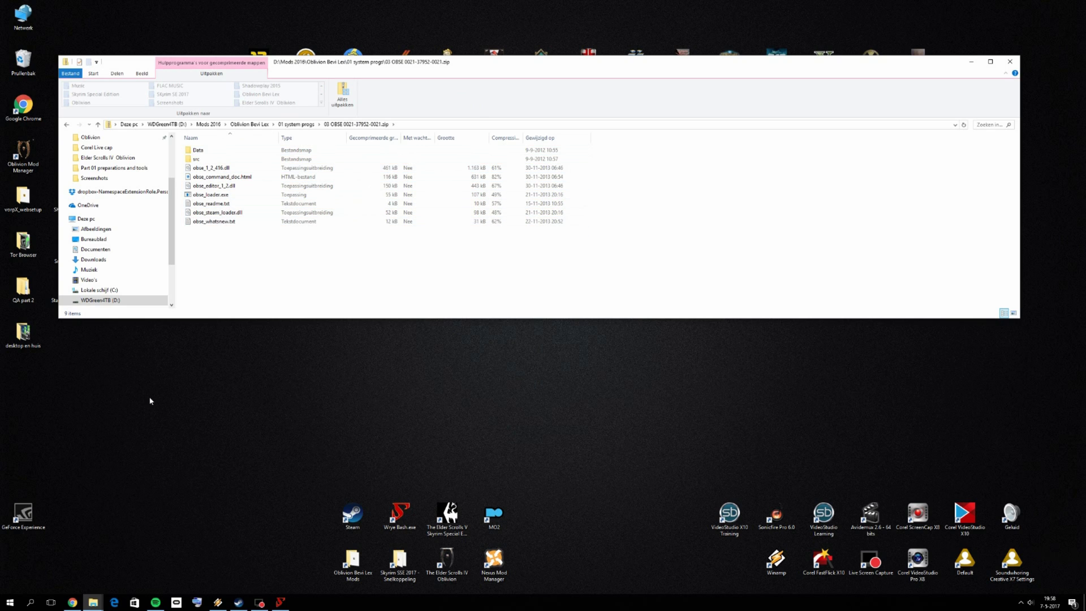
Return to the modlist page in Chrome, place its window beside the archive folder and highlight the OBSE installation instructions
{"action": "left_click", "coordinate": [73, 602]}
{"action": "left_click", "coordinate": [48, 7]}
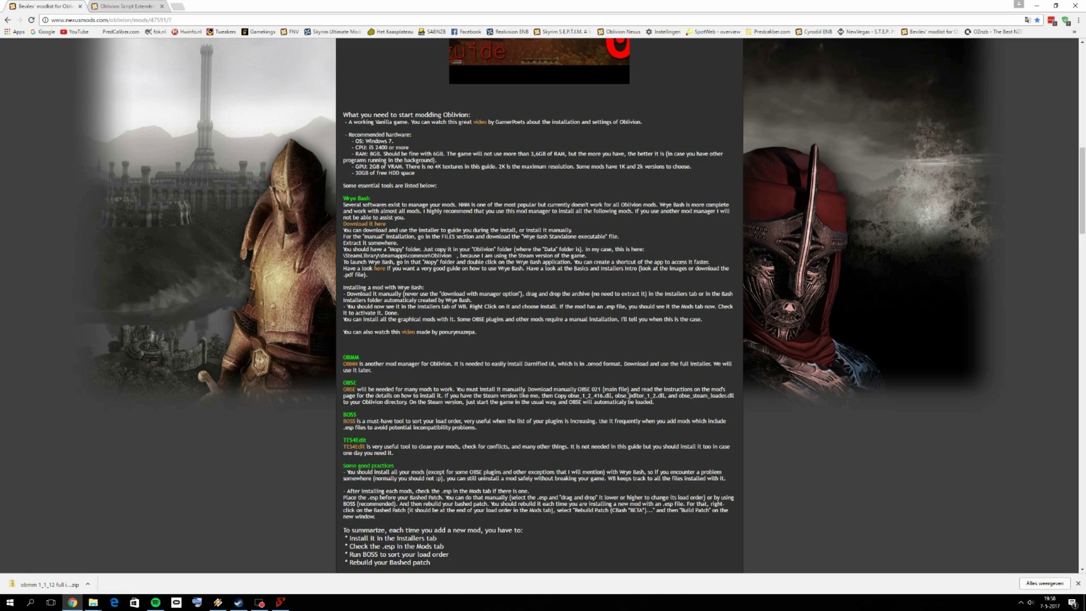
{"action": "left_click_drag", "start_coordinate": [596, 7], "coordinate": [890, 41]}
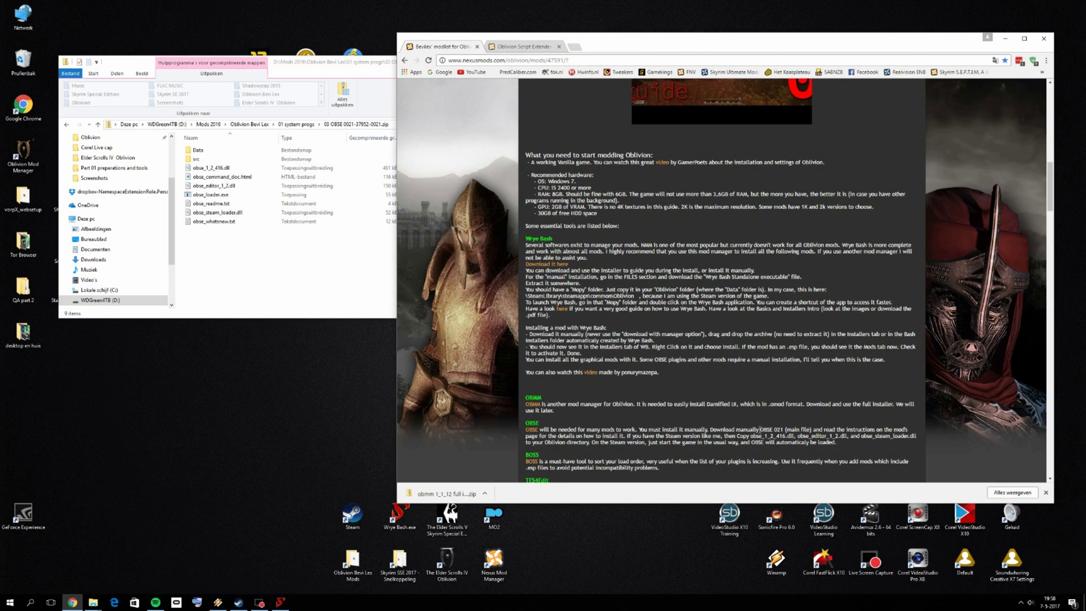
{"action": "left_click_drag", "start_coordinate": [739, 430], "coordinate": [815, 442]}
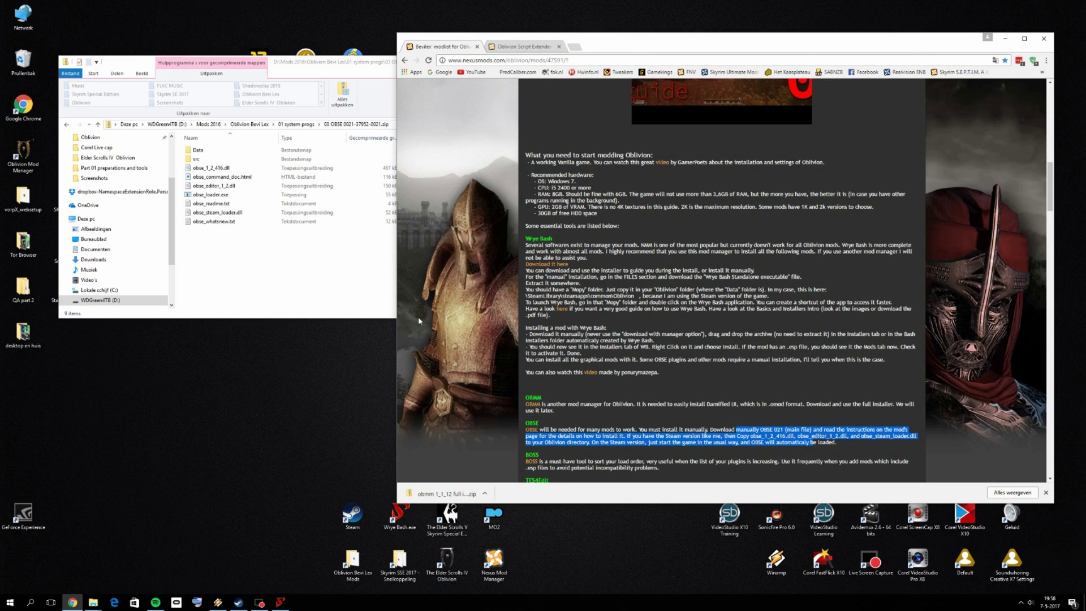
Narrow the archive window and copy obse_1_2_416.dll, obse_editor_1_2.dll and obse_steam_loader.dll, then clear the highlight on the modlist page
{"action": "left_click", "coordinate": [218, 168]}
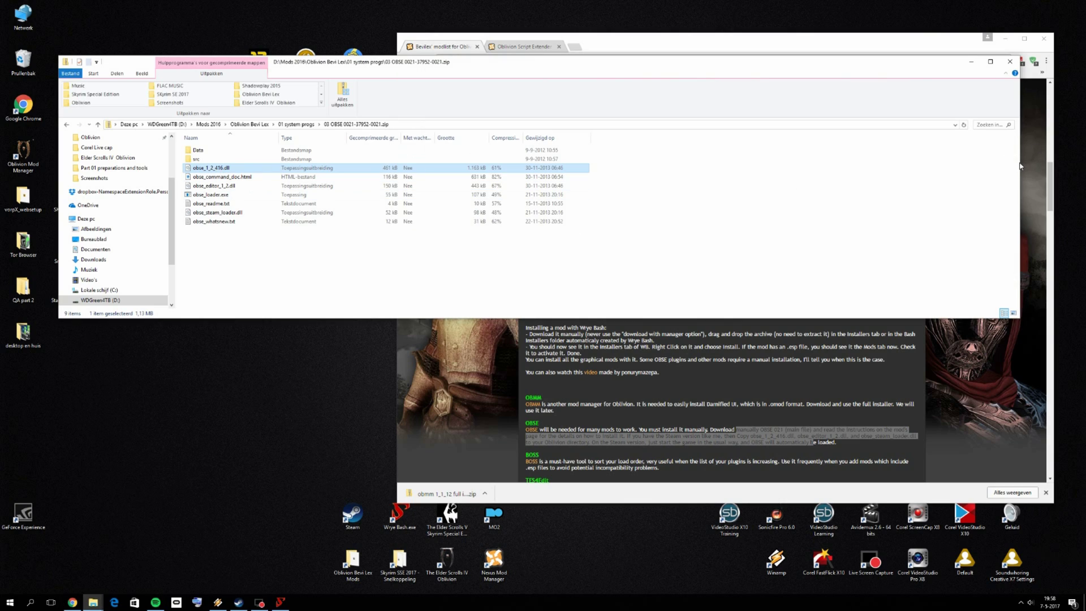
{"action": "left_click_drag", "start_coordinate": [1020, 163], "coordinate": [604, 162]}
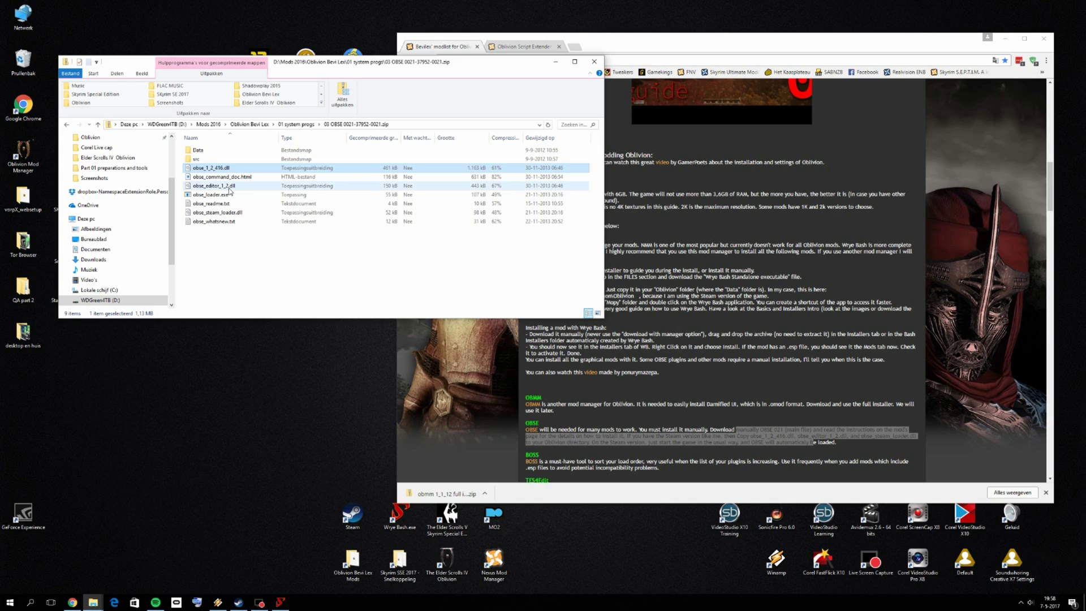
{"action": "left_click", "coordinate": [238, 213], "text": "ctrl"}
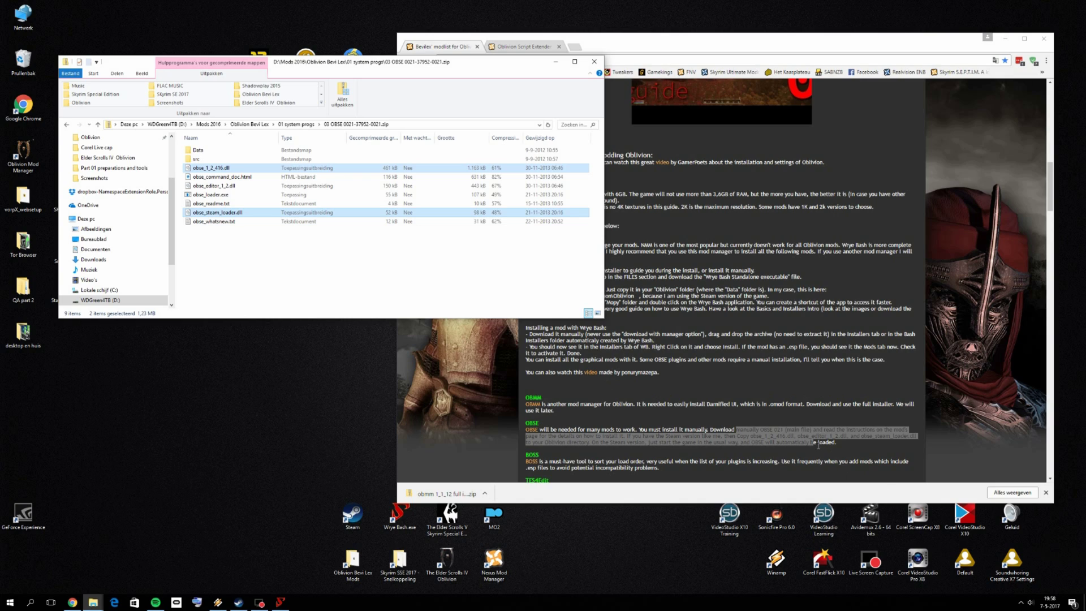
{"action": "left_click", "coordinate": [233, 186], "text": "ctrl"}
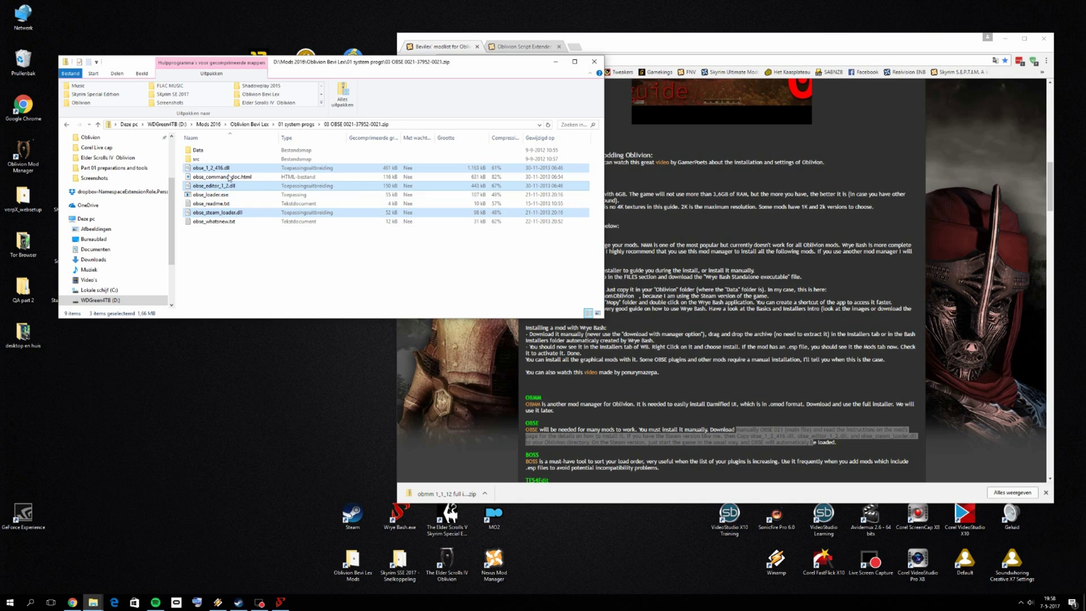
{"action": "right_click", "coordinate": [232, 214]}
{"action": "left_click", "coordinate": [266, 246]}
{"action": "left_click", "coordinate": [813, 442]}
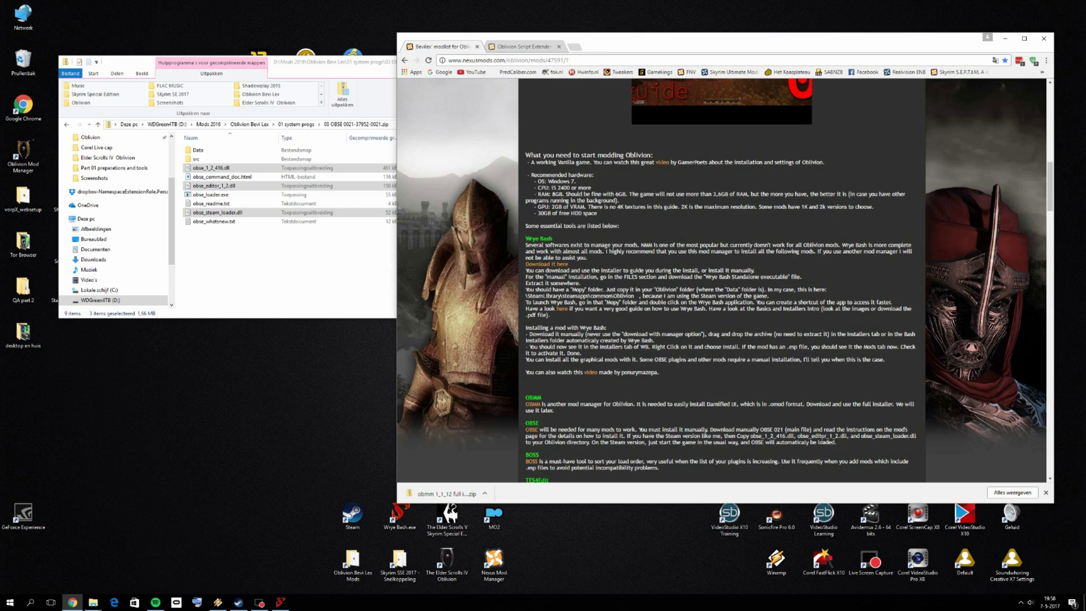
Go to the Oblivion game folder in File Explorer, maximize the window and paste the three copied OBSE files there
{"action": "left_click", "coordinate": [209, 260]}
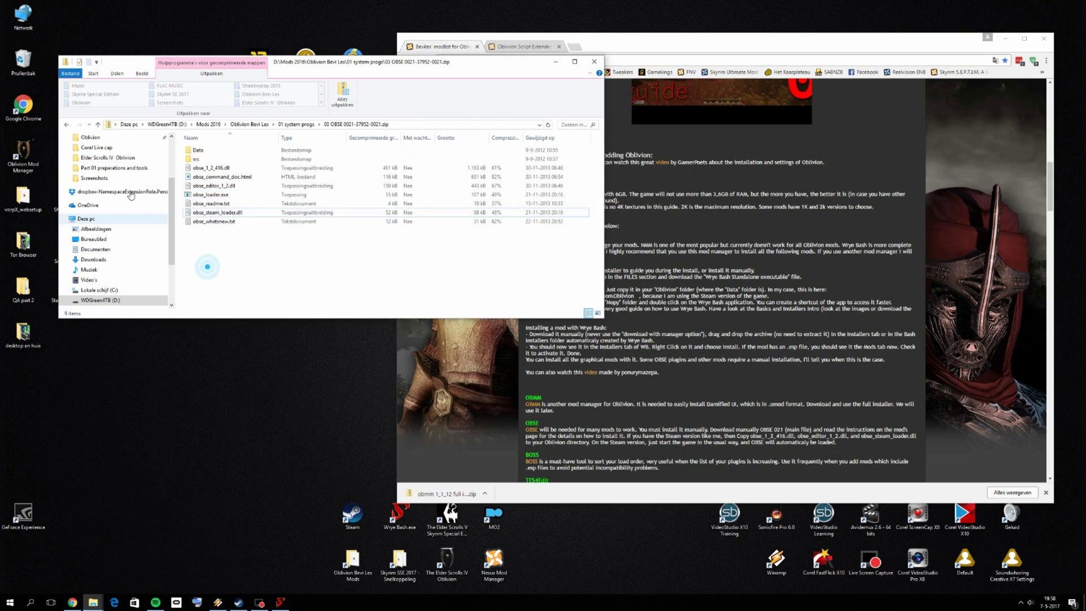
{"action": "left_click", "coordinate": [91, 137]}
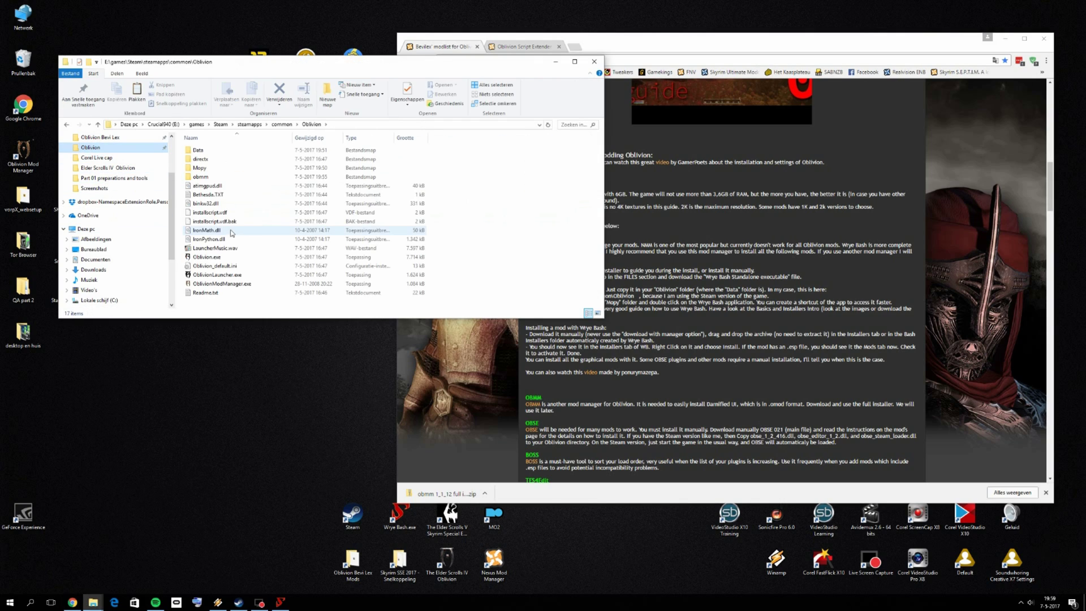
{"action": "left_click", "coordinate": [682, 424]}
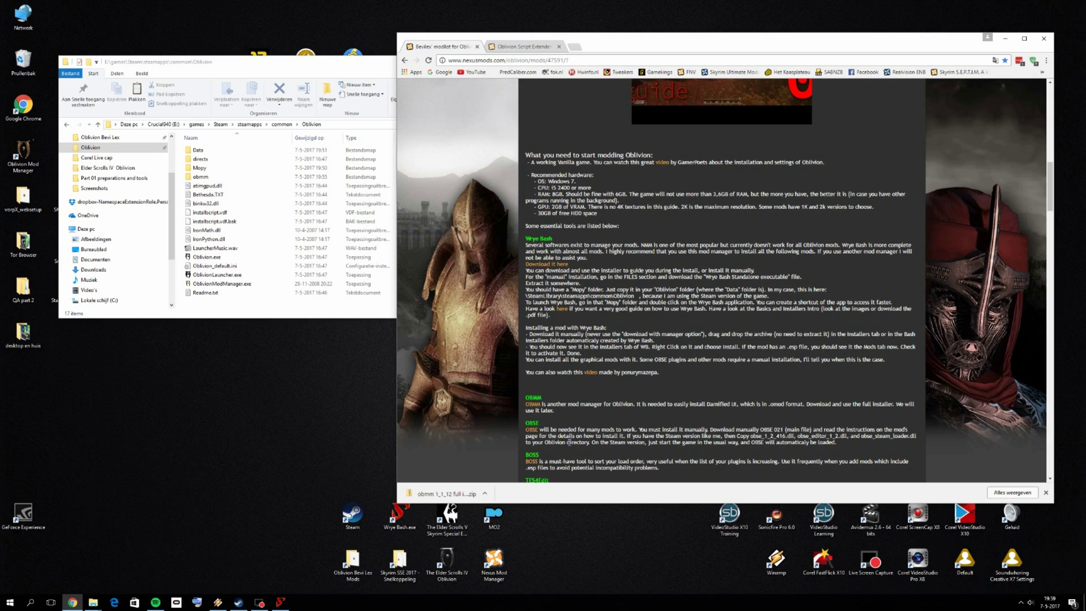
{"action": "left_click", "coordinate": [239, 70]}
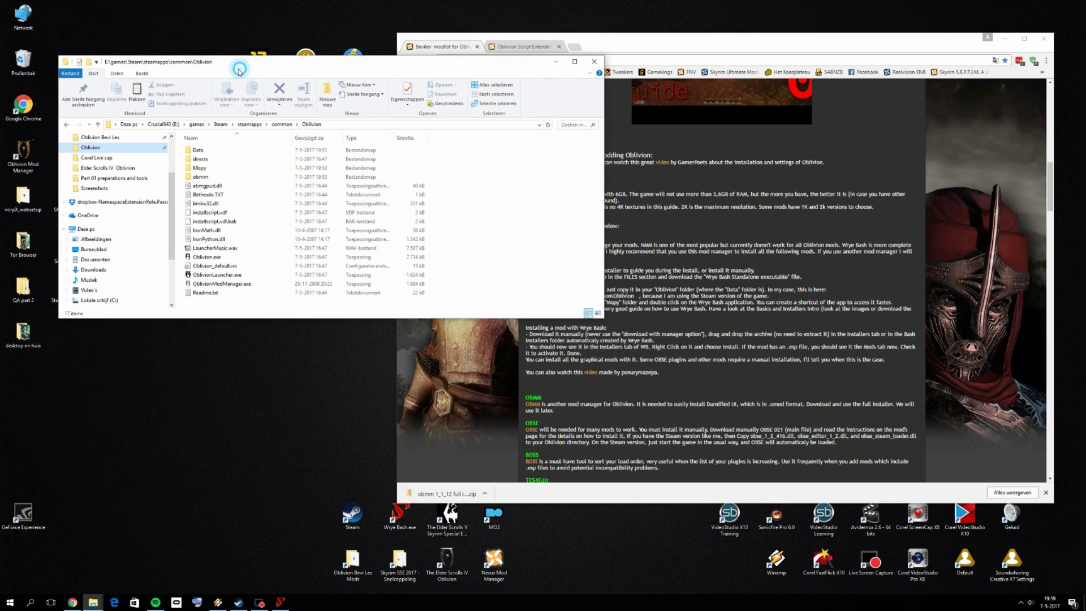
{"action": "double_click", "coordinate": [239, 71]}
{"action": "right_click", "coordinate": [248, 334]}
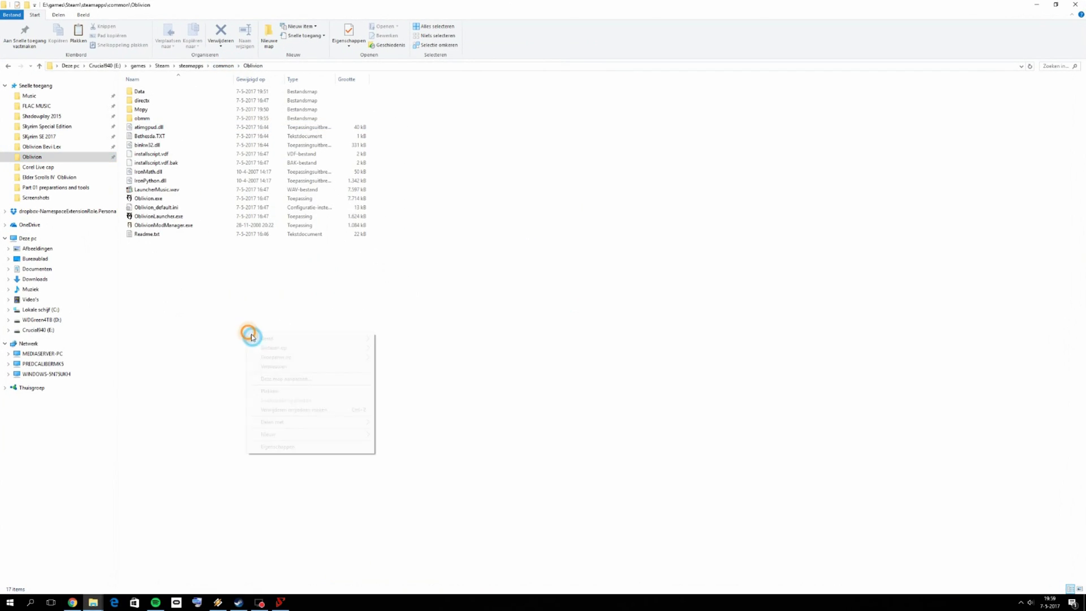
{"action": "left_click", "coordinate": [294, 393]}
{"action": "left_click", "coordinate": [252, 361]}
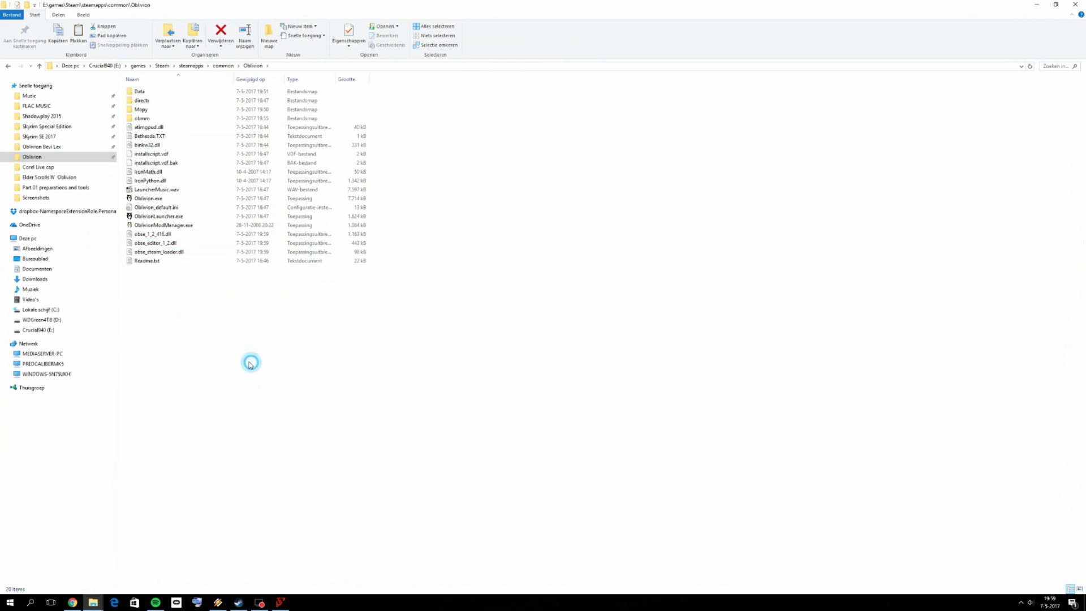
Return to the modlist in Chrome, go to the BOSS and TES4Edit entries and close both Oblivion Script Extender tabs
{"action": "left_click", "coordinate": [74, 603]}
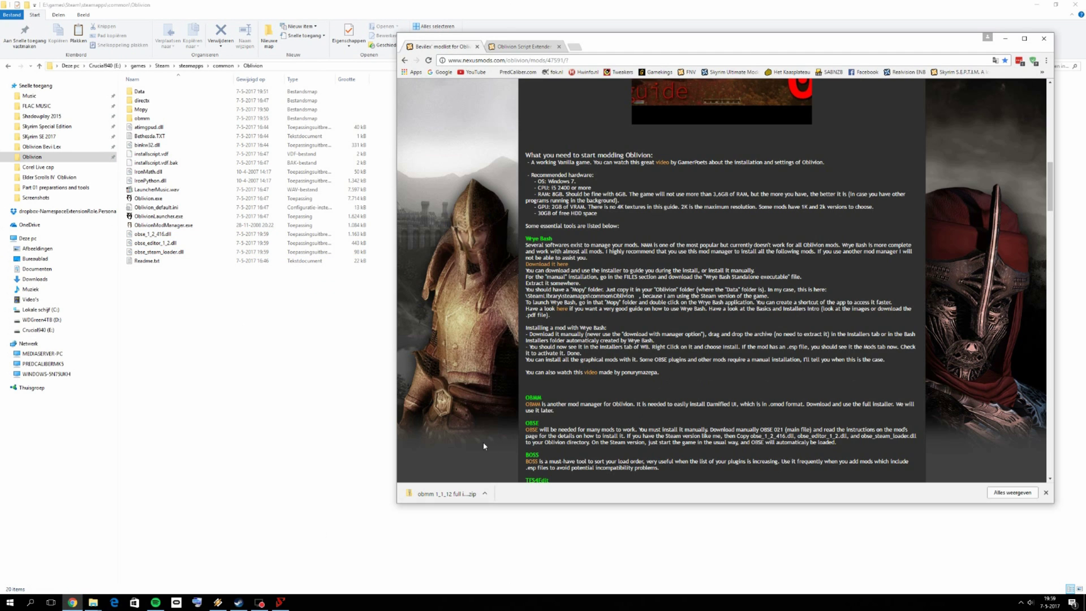
{"action": "scroll", "coordinate": [484, 447], "scroll_direction": "down", "scroll_amount": 3}
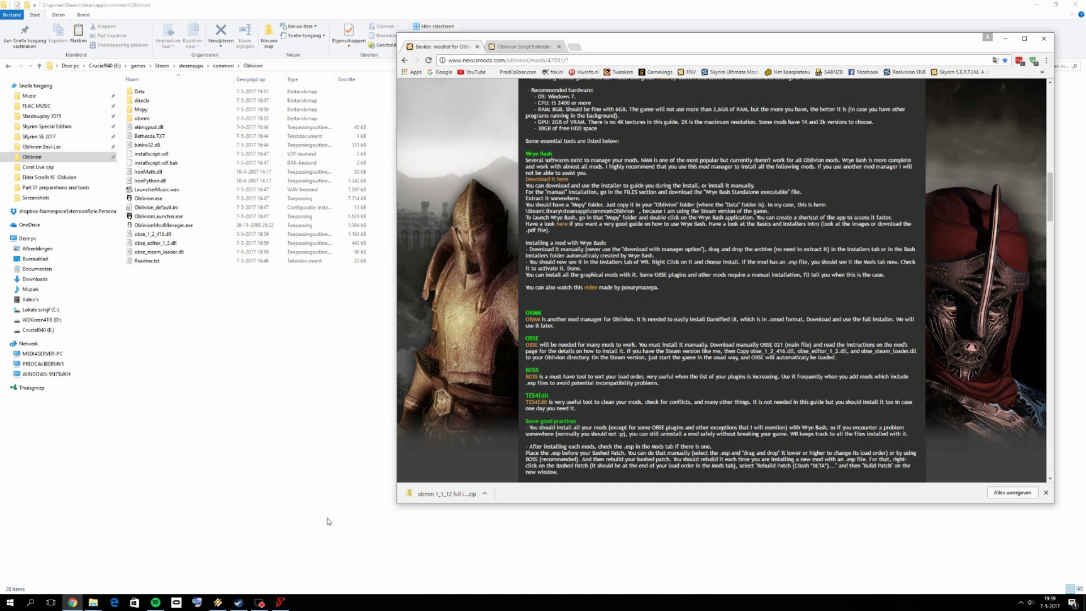
{"action": "left_click", "coordinate": [261, 603]}
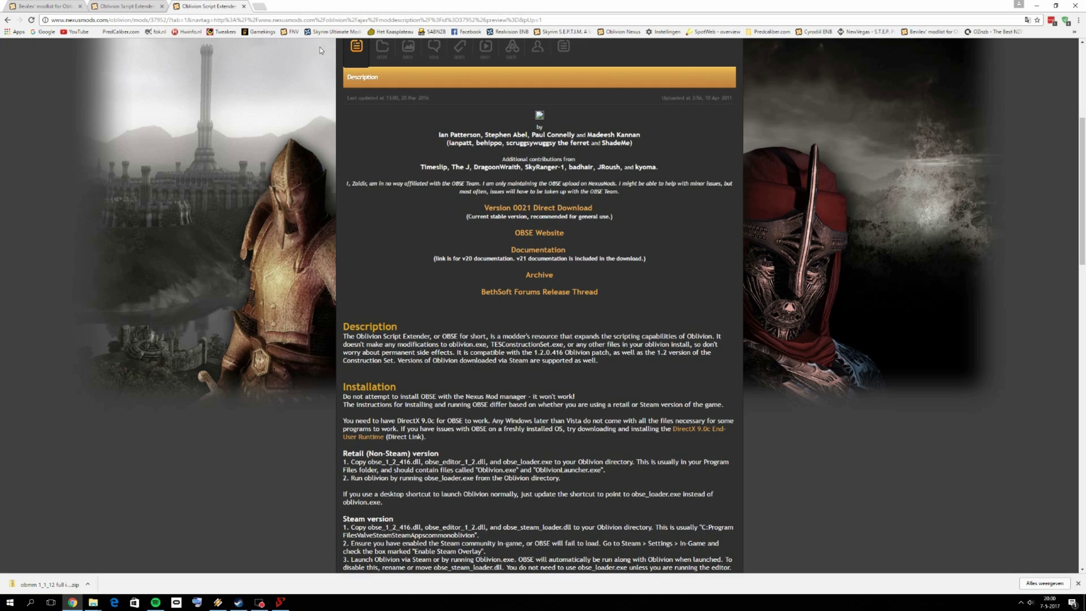
{"action": "left_click", "coordinate": [244, 6]}
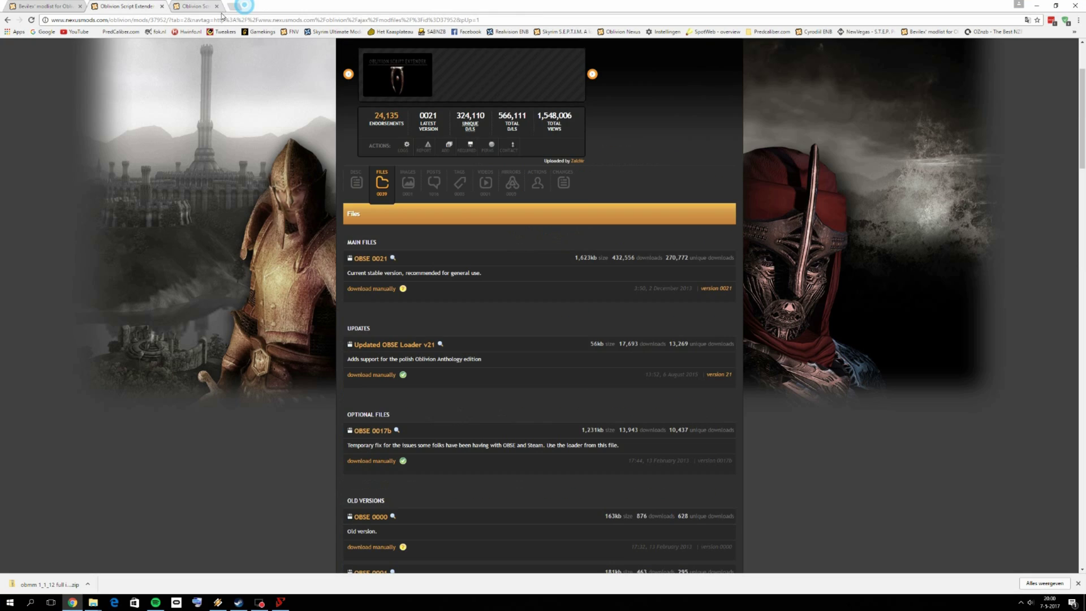
{"action": "left_click", "coordinate": [163, 6]}
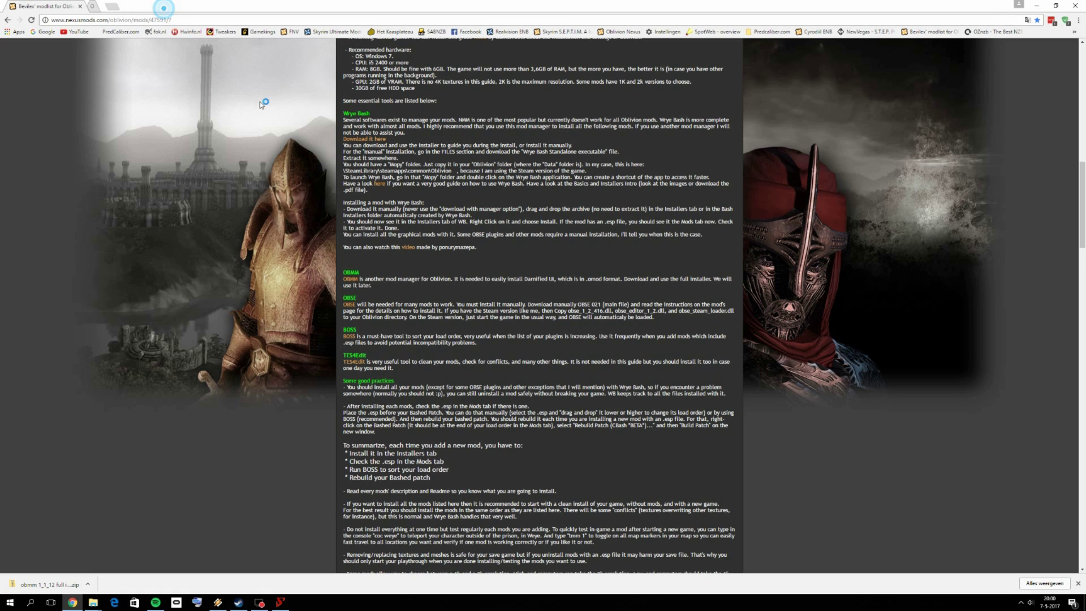
Open the modlist's BOSS link in a new tab and go to the BOSS download page on GitHub
{"action": "right_click", "coordinate": [351, 338]}
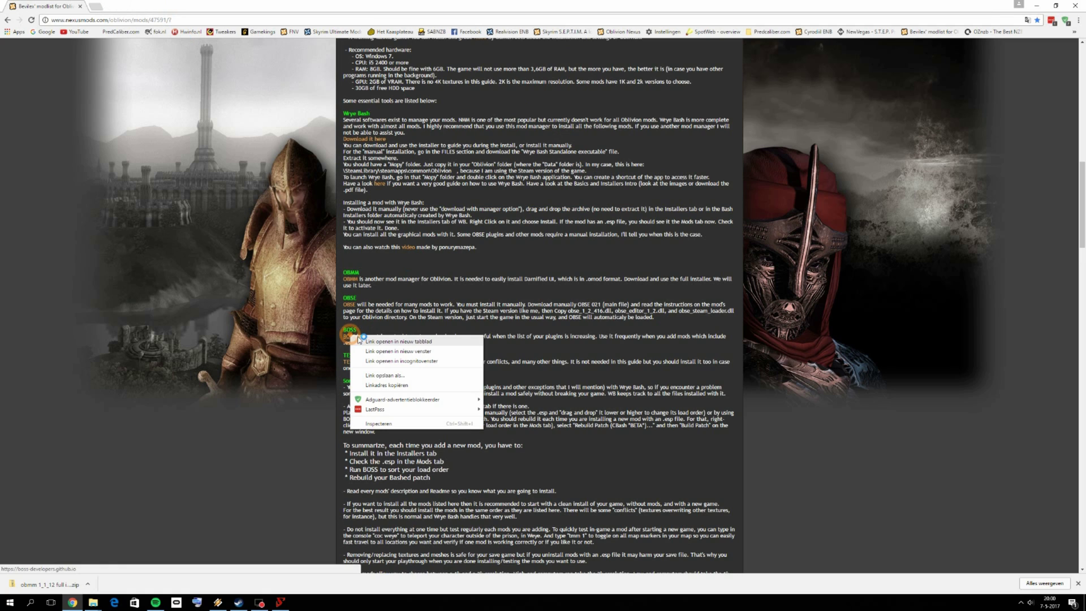
{"action": "left_click", "coordinate": [362, 341]}
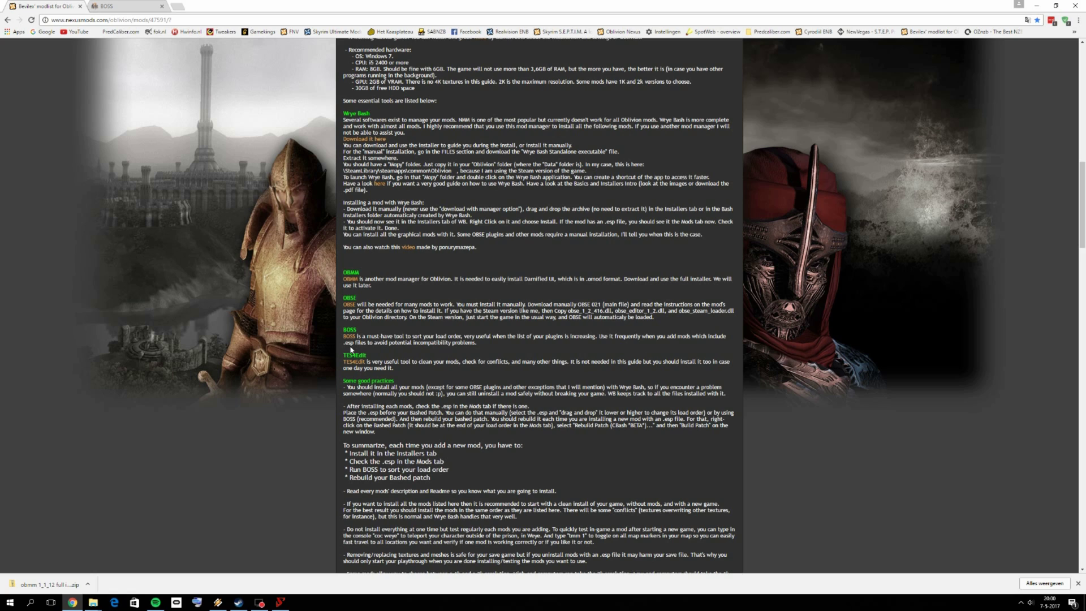
{"action": "key", "text": "ctrl+Tab"}
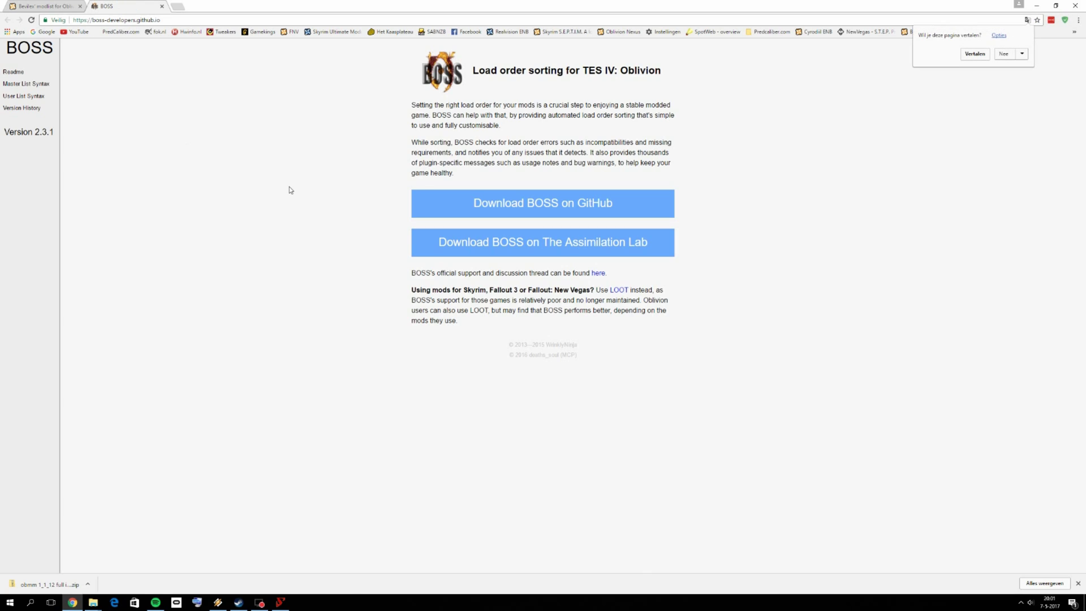
{"action": "left_click", "coordinate": [74, 3]}
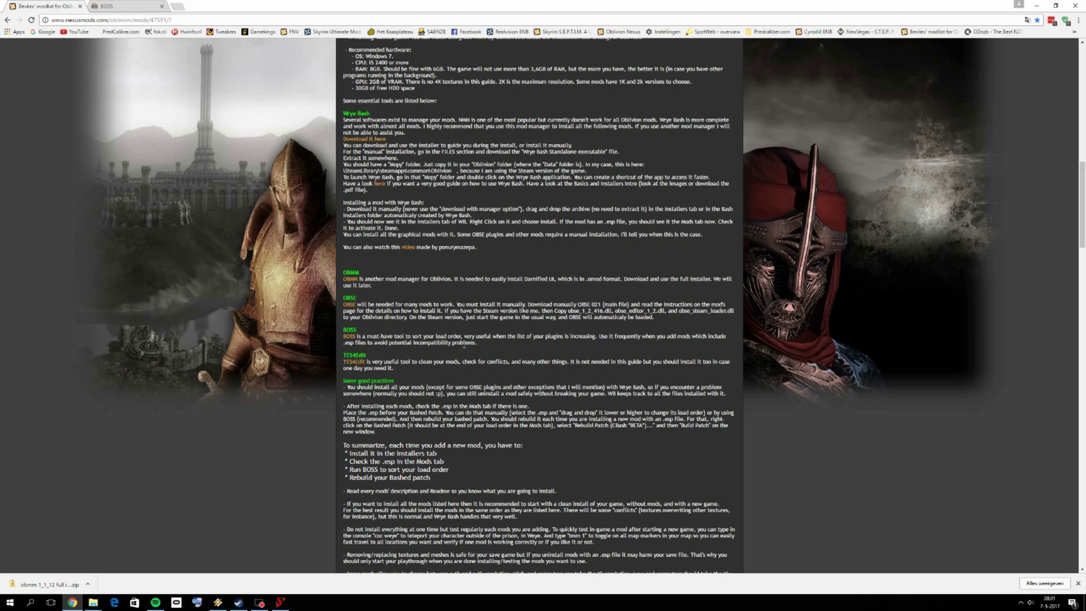
{"action": "left_click", "coordinate": [136, 4]}
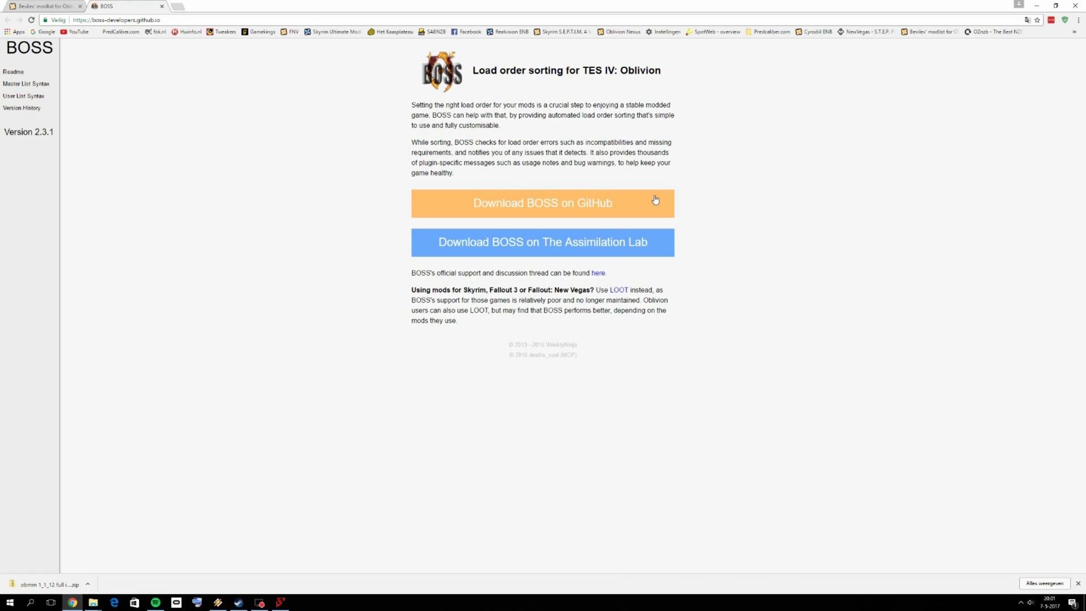
{"action": "left_click", "coordinate": [509, 203]}
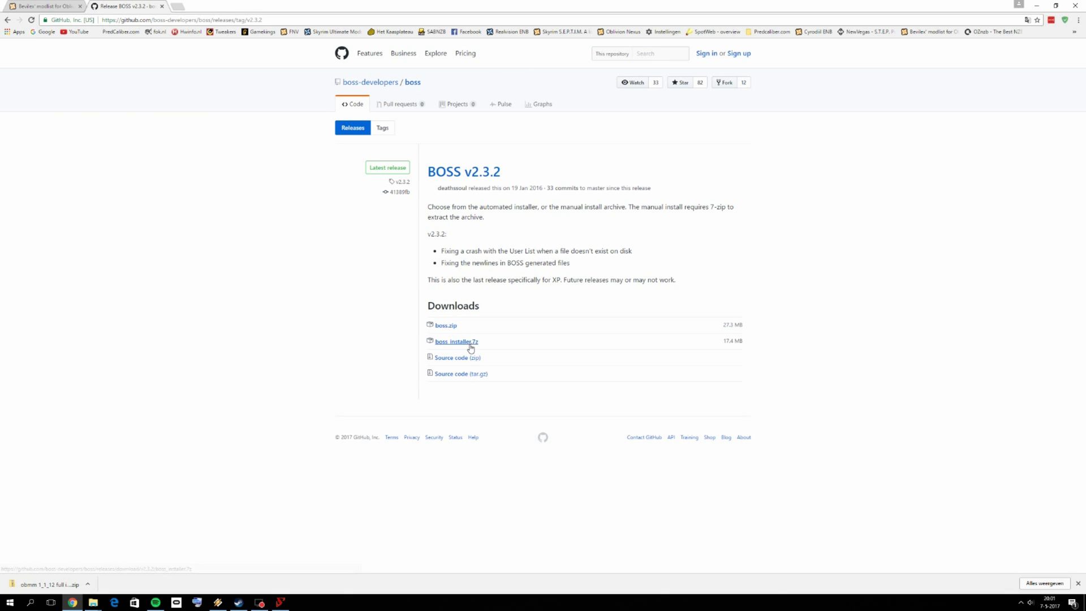
From the desktop's Oblivion Bevi Lex Mods folder, go into 01 system progs and open the archive 03 boss_installer.7z
{"action": "mouse_move", "coordinate": [93, 602]}
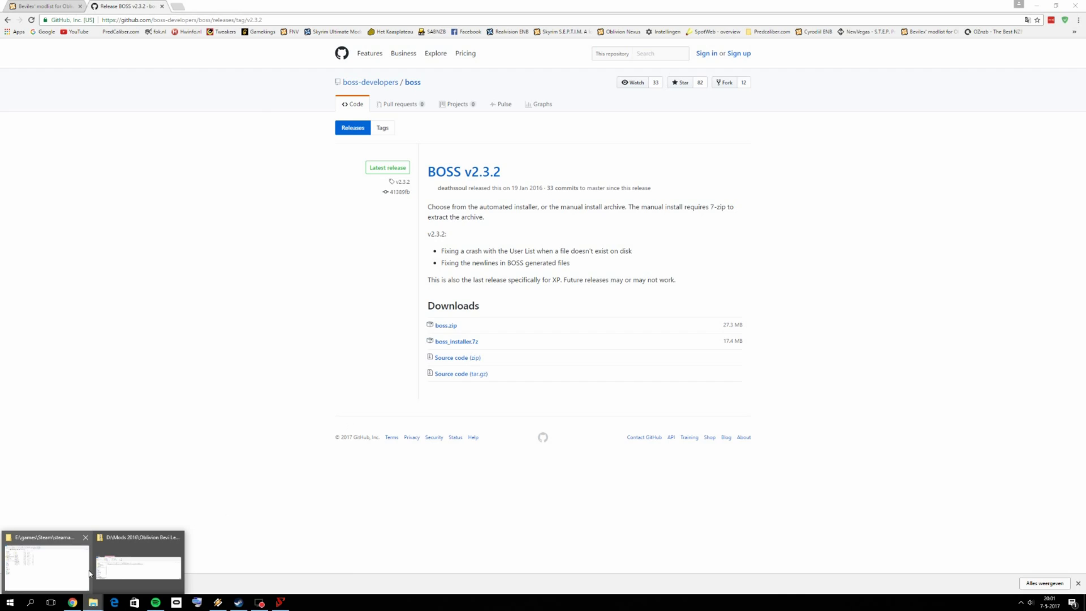
{"action": "left_click", "coordinate": [68, 560]}
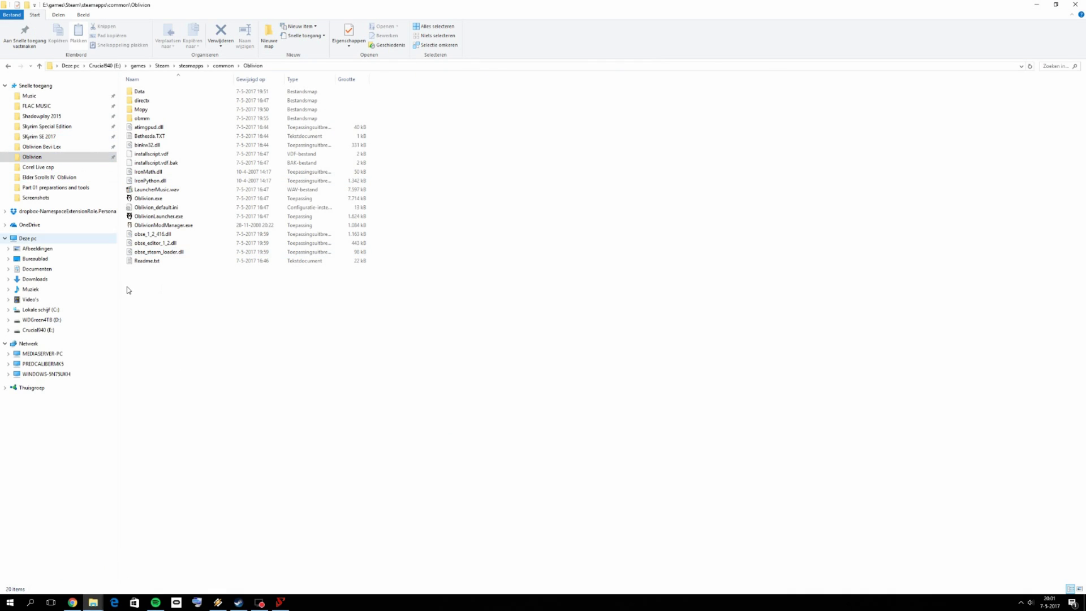
{"action": "key", "text": "super+d"}
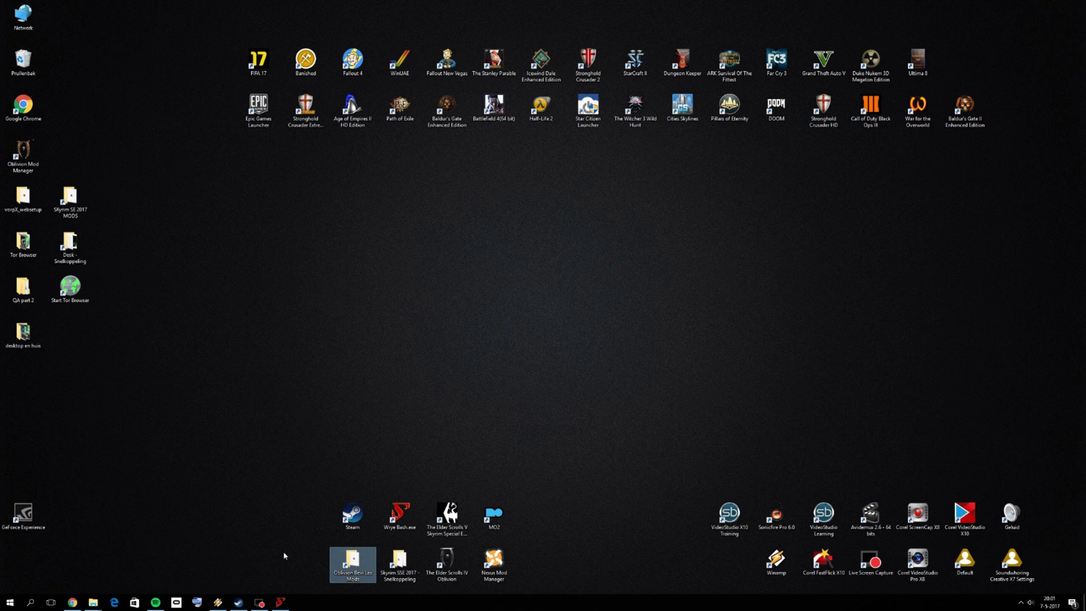
{"action": "double_click", "coordinate": [352, 561]}
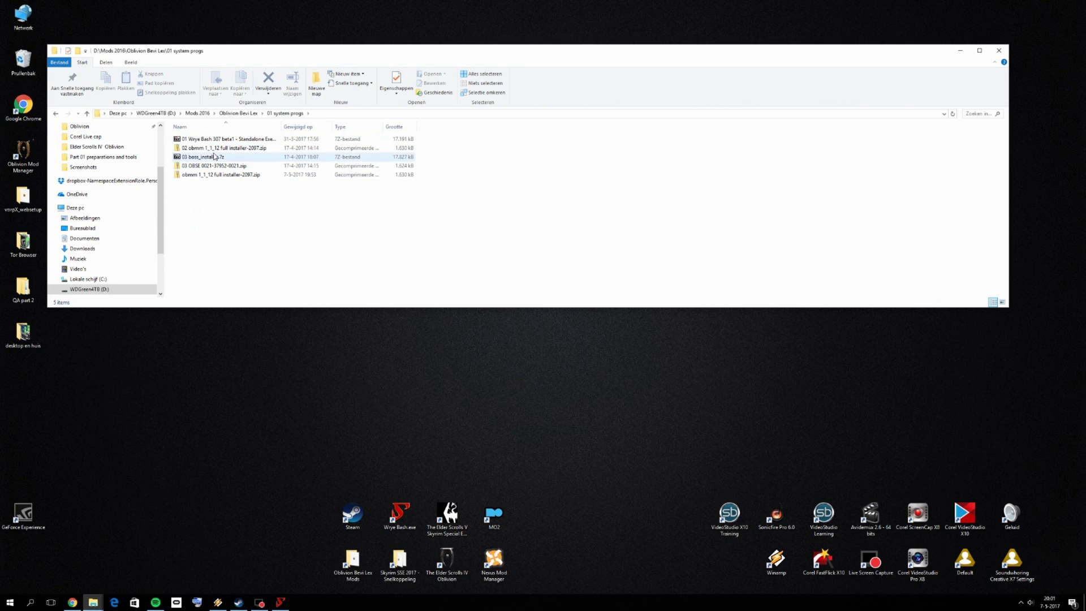
{"action": "left_click", "coordinate": [218, 157]}
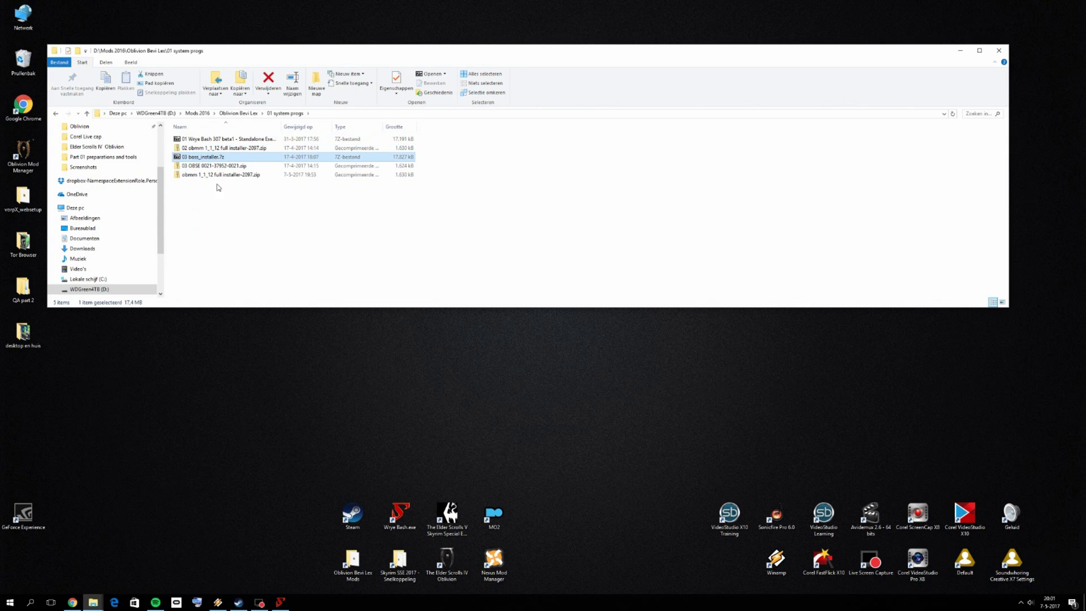
{"action": "double_click", "coordinate": [212, 156]}
Run BOSS Installer.exe from the archive in English and advance the setup to the install location
{"action": "double_click", "coordinate": [523, 207]}
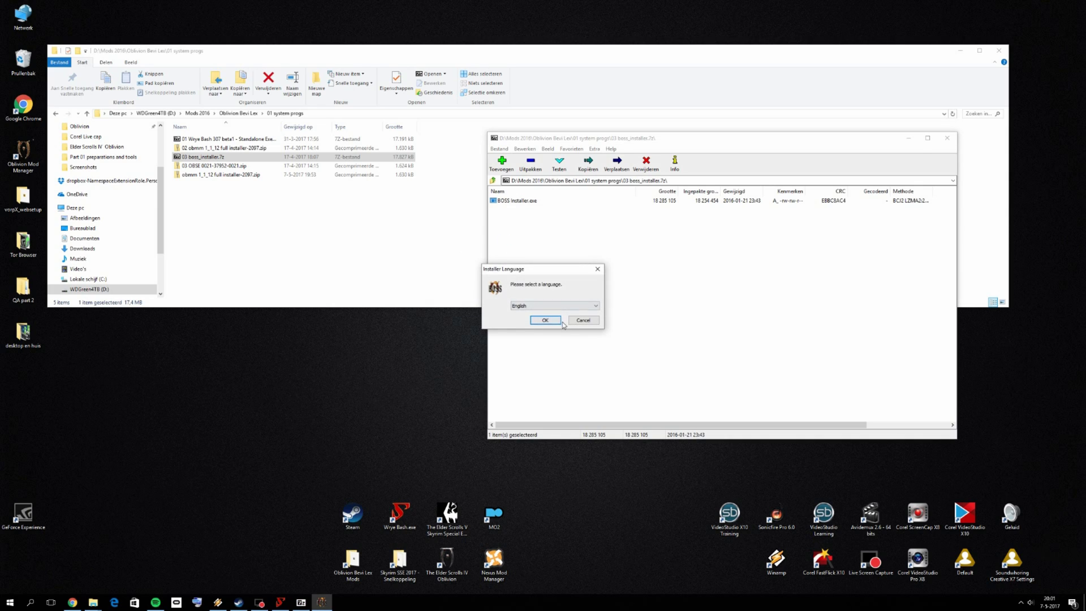
{"action": "left_click", "coordinate": [545, 320]}
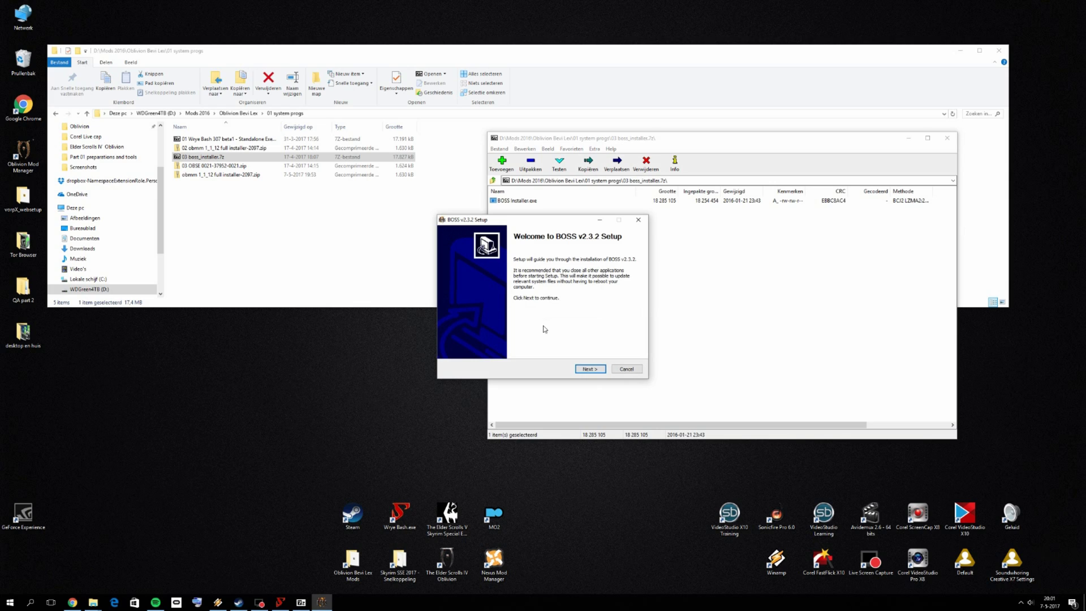
{"action": "left_click", "coordinate": [590, 368]}
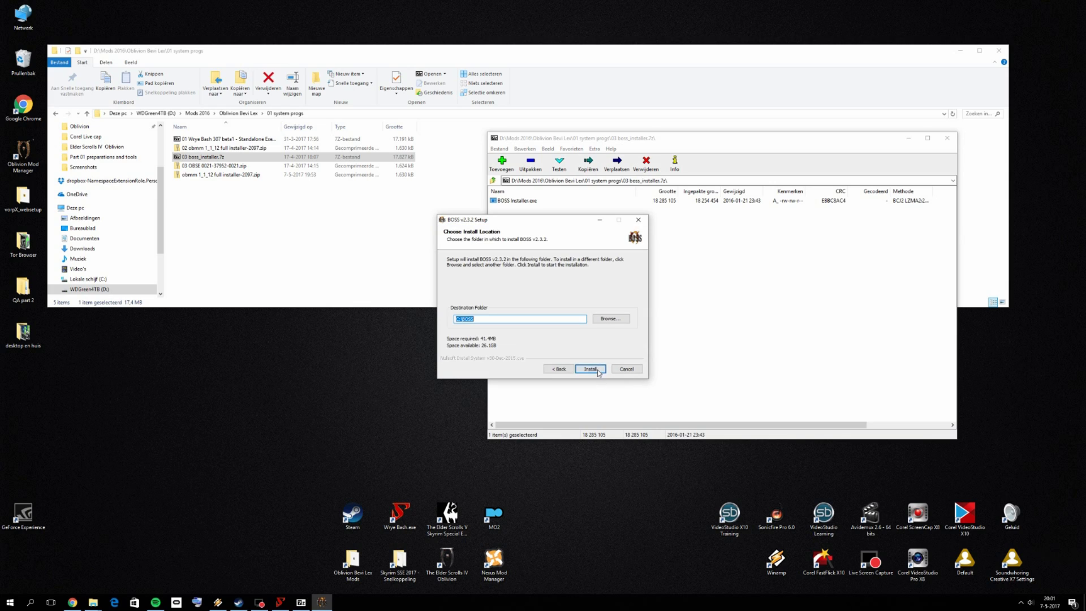
Browse the destination folders to programs > Mod Tools on drive E:, cancel the folder selection and quit the BOSS setup
{"action": "left_click", "coordinate": [611, 320]}
{"action": "left_click", "coordinate": [486, 303]}
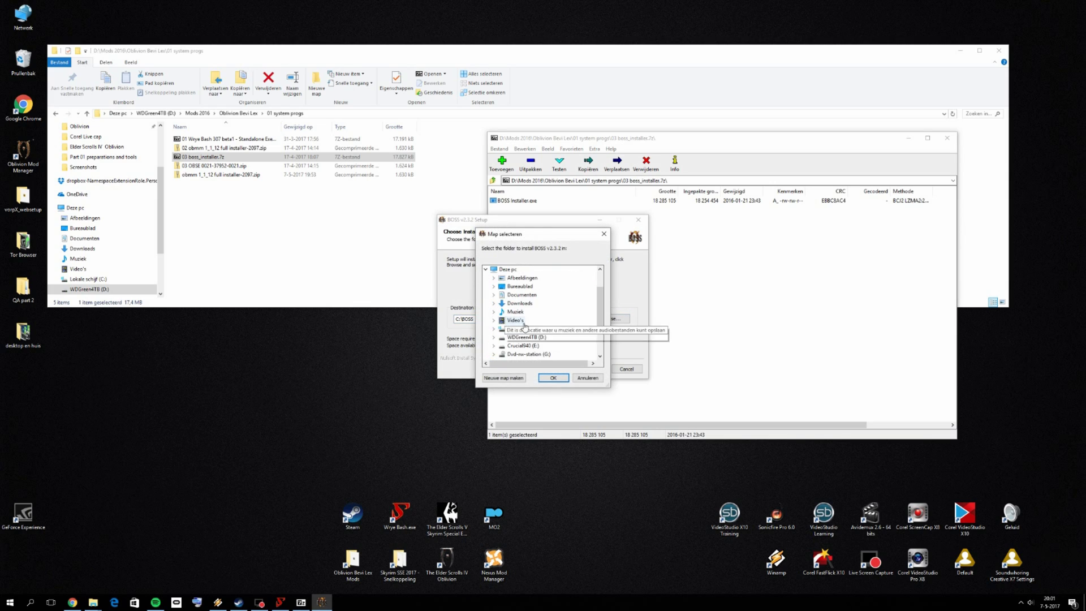
{"action": "left_click", "coordinate": [493, 295]}
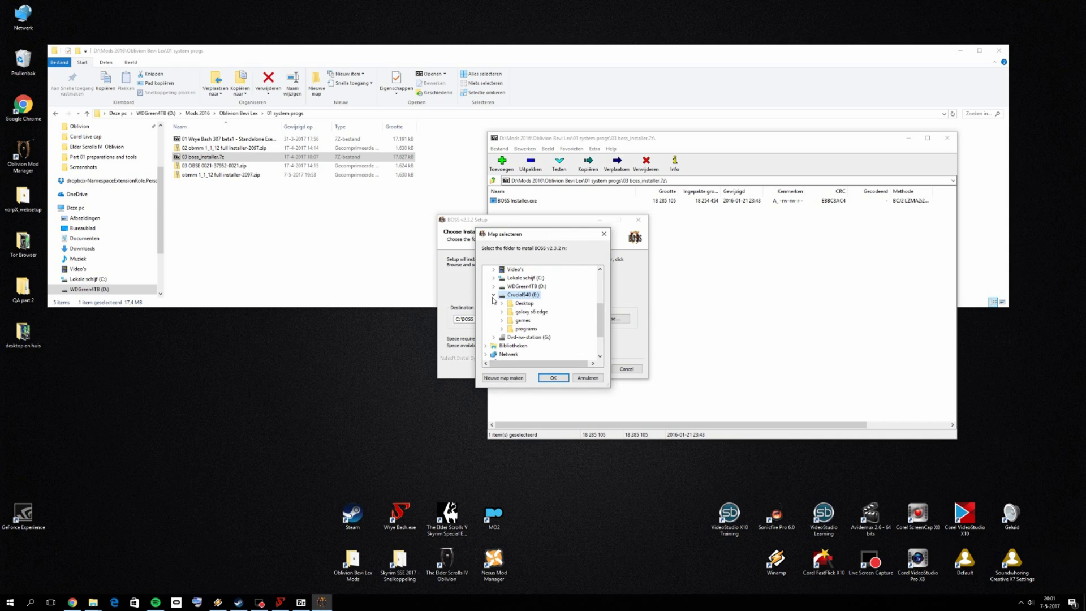
{"action": "double_click", "coordinate": [517, 328]}
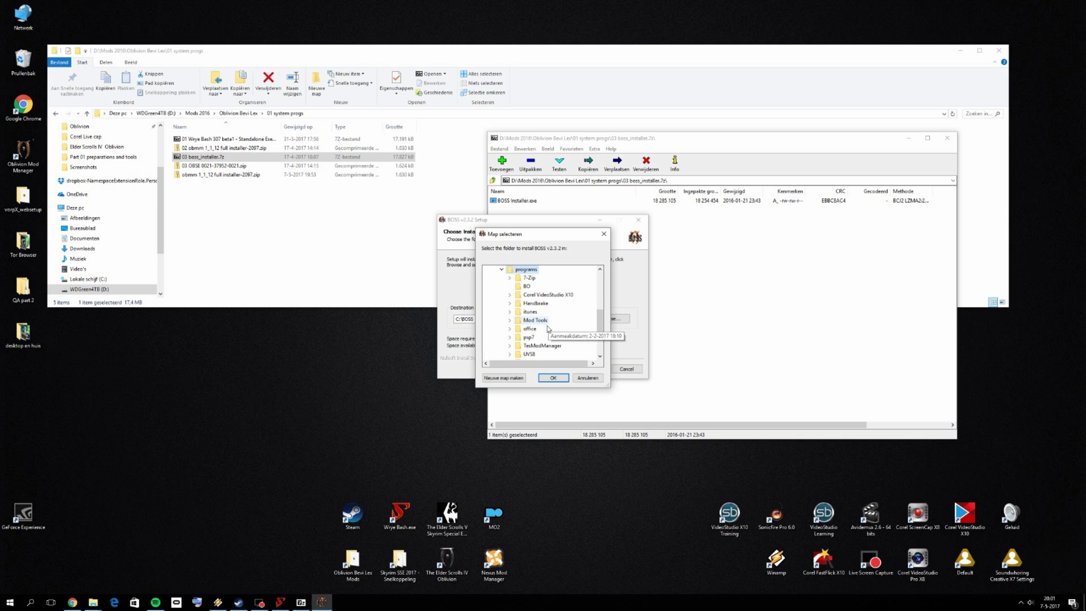
{"action": "left_click", "coordinate": [510, 321]}
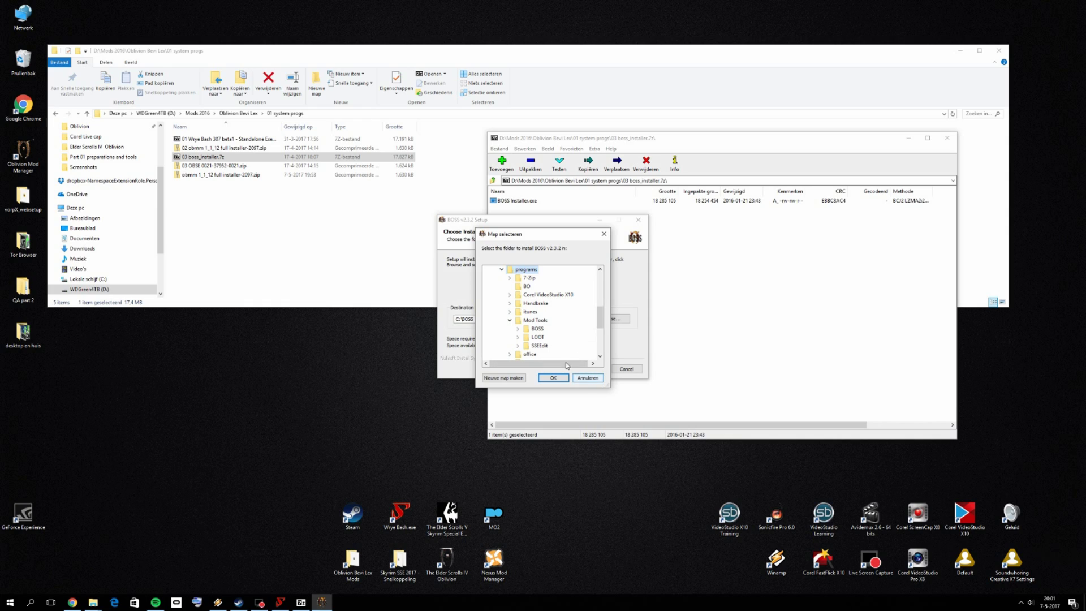
{"action": "left_click", "coordinate": [588, 378]}
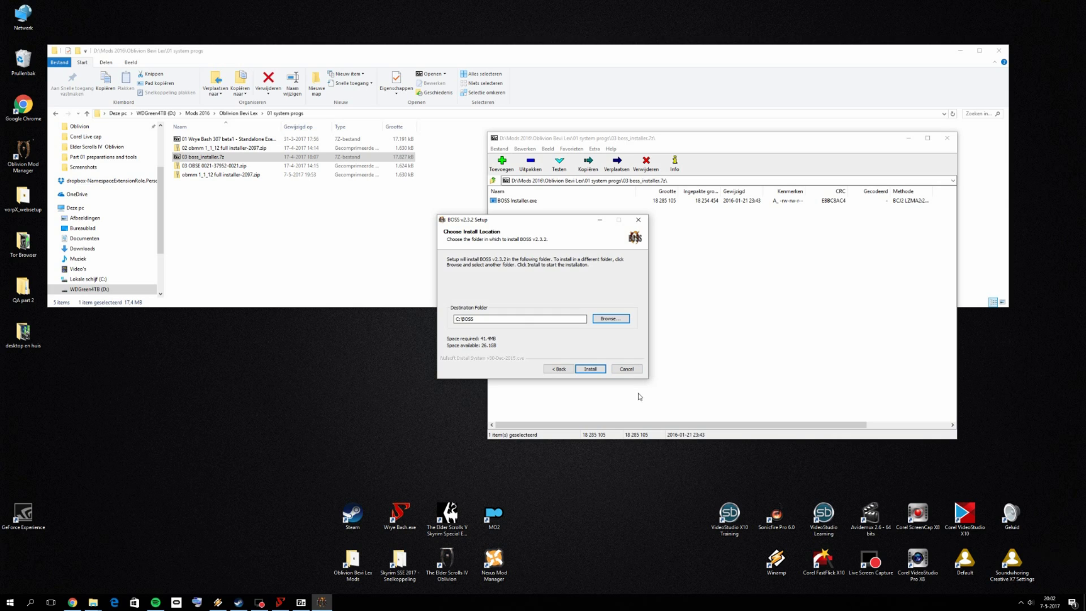
{"action": "left_click", "coordinate": [626, 369]}
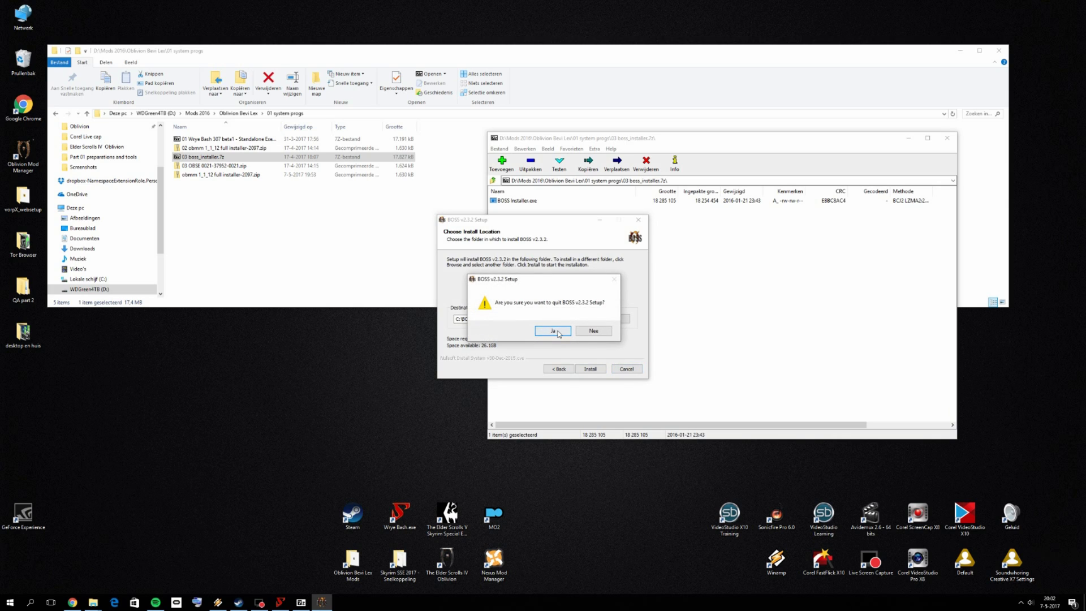
{"action": "left_click", "coordinate": [553, 331]}
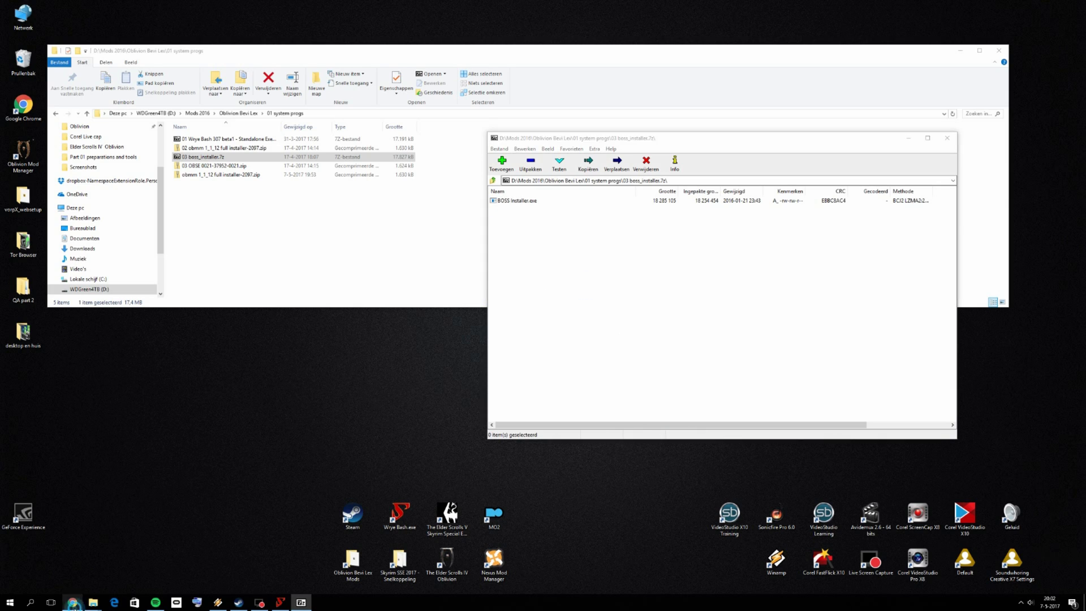
Return to Chrome, close the BOSS release page and switch to the Wrye Bash window
{"action": "left_click", "coordinate": [73, 603]}
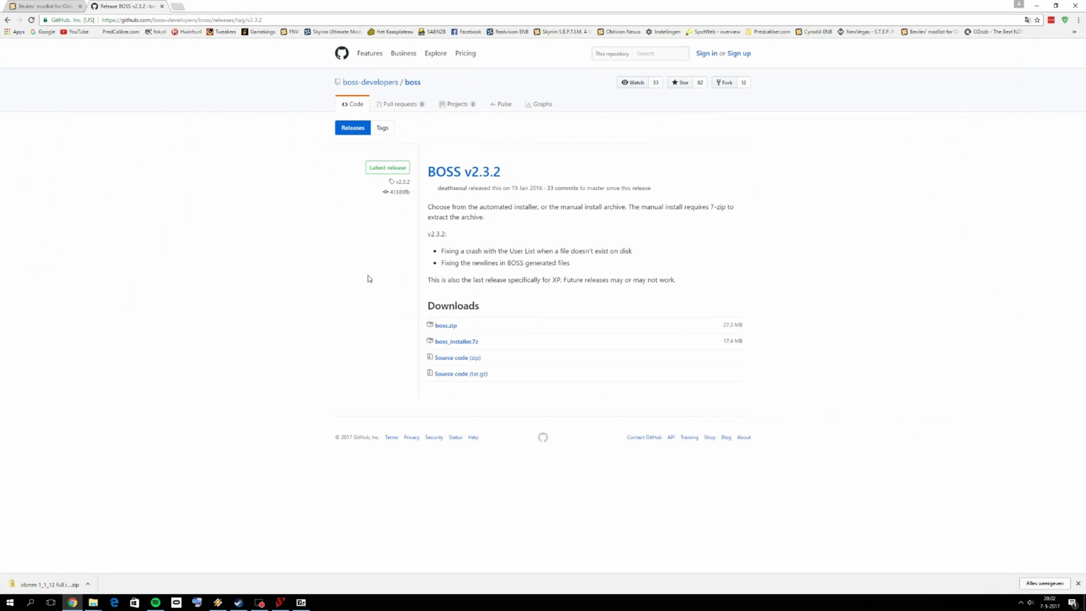
{"action": "left_click", "coordinate": [161, 6]}
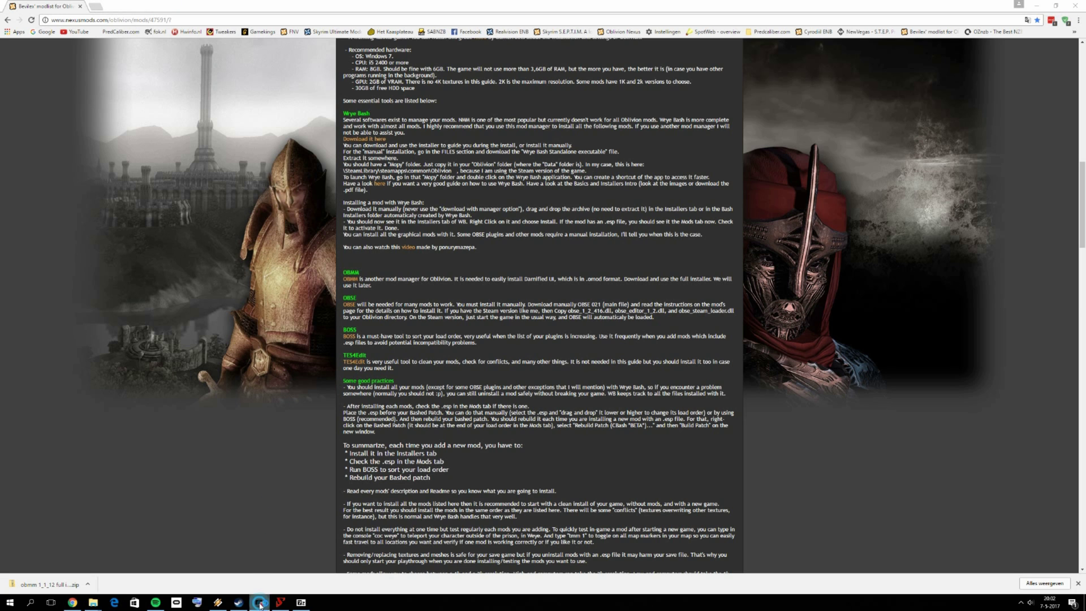
{"action": "left_click", "coordinate": [283, 603]}
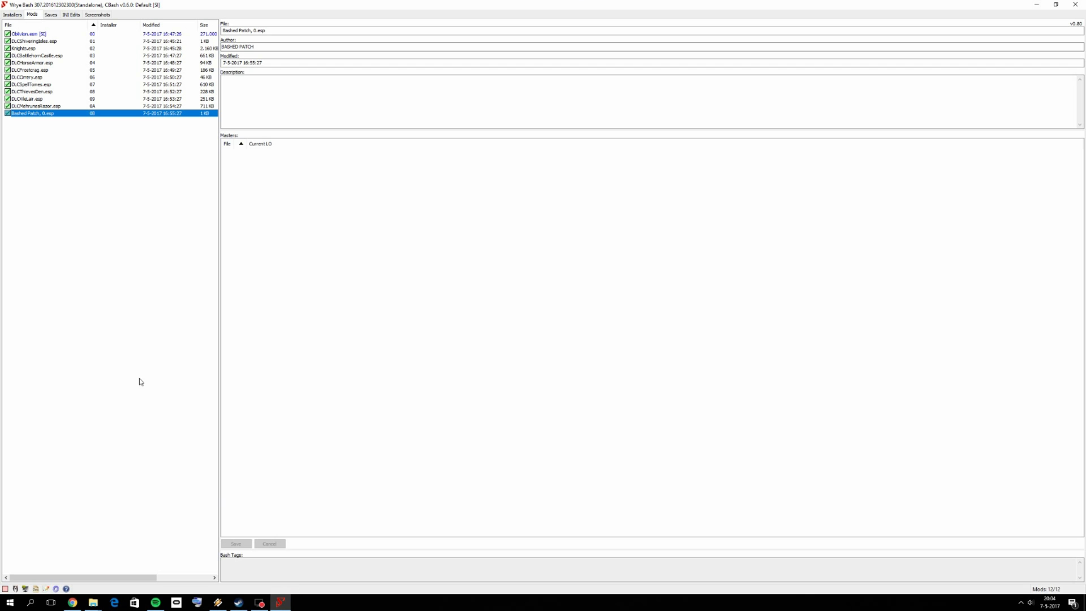
Close Wrye Bash and open the BOSS folder under programs > Mod Tools on drive E: in File Explorer
{"action": "left_click", "coordinate": [1073, 6]}
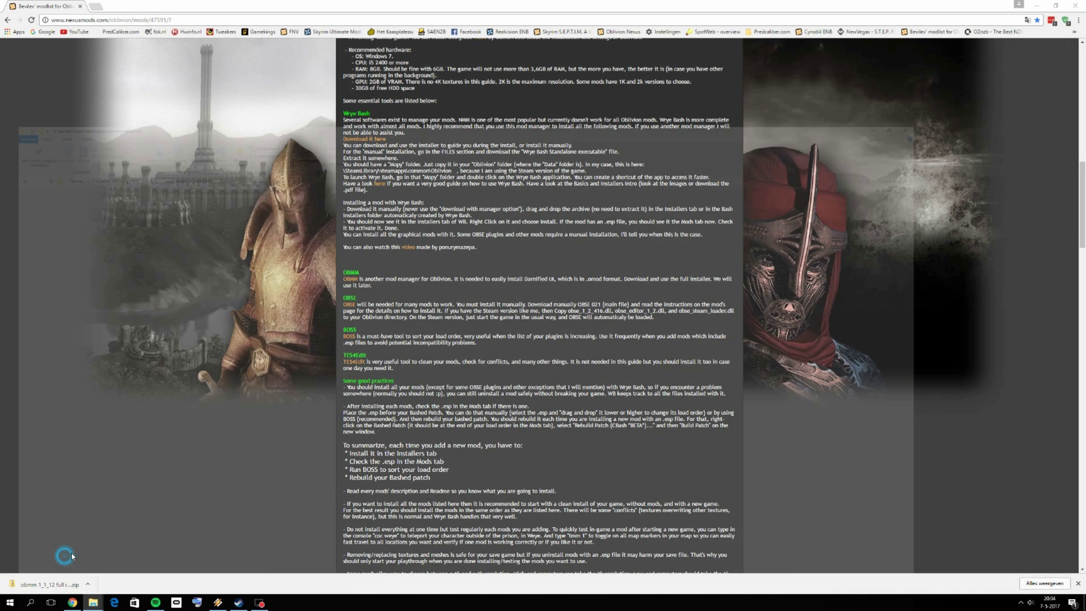
{"action": "left_click", "coordinate": [22, 554]}
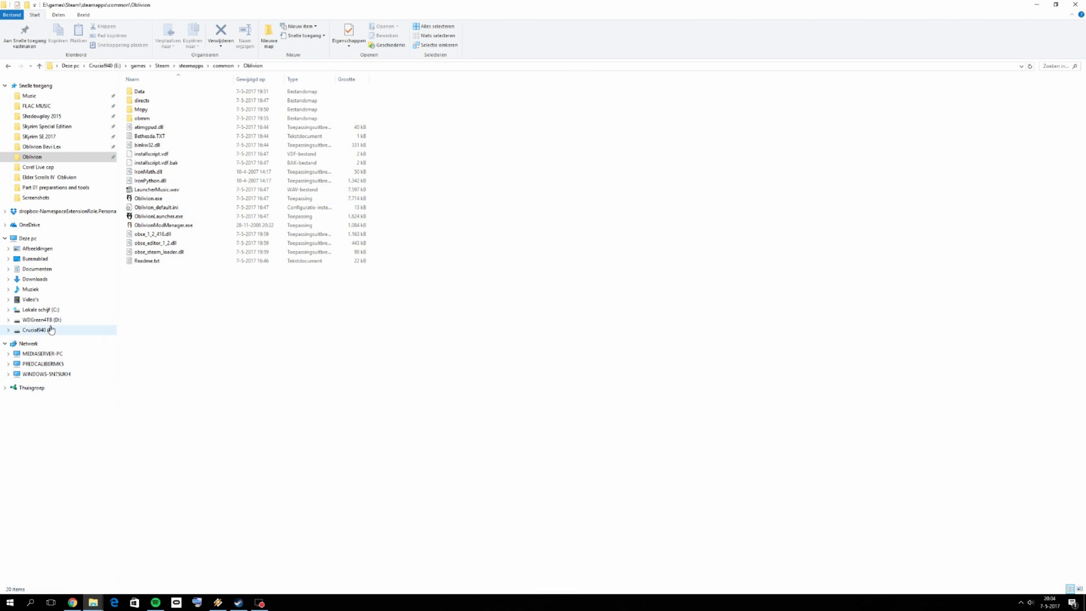
{"action": "left_click", "coordinate": [38, 330]}
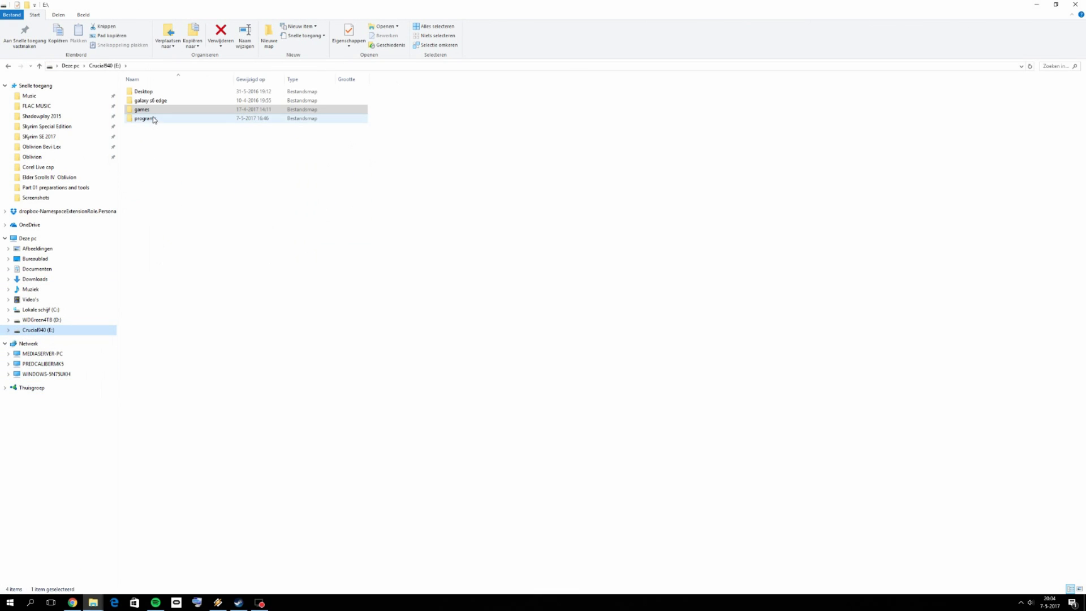
{"action": "double_click", "coordinate": [152, 119]}
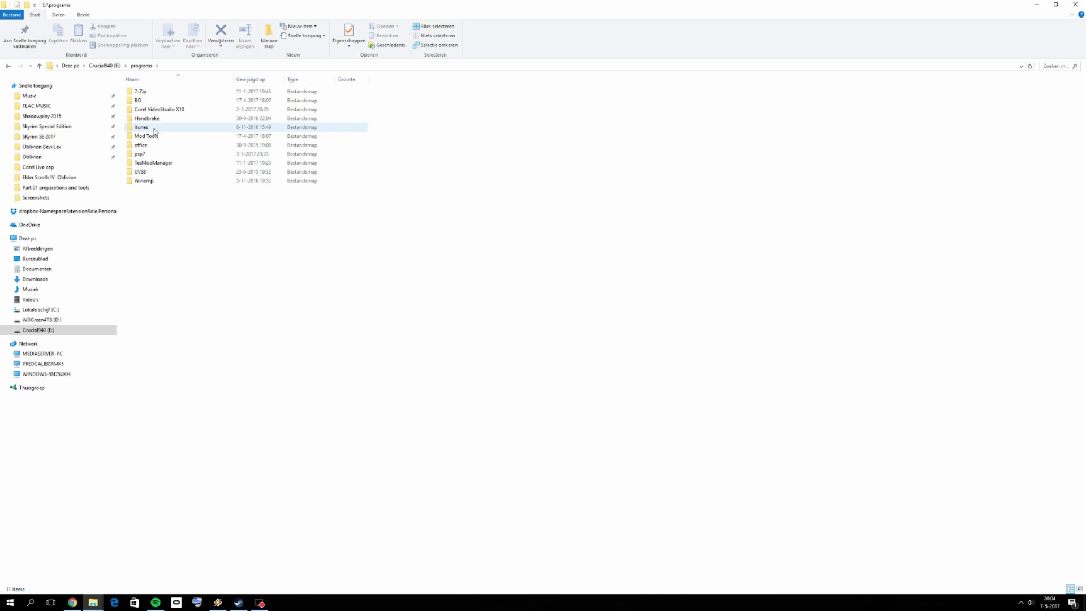
{"action": "double_click", "coordinate": [163, 137]}
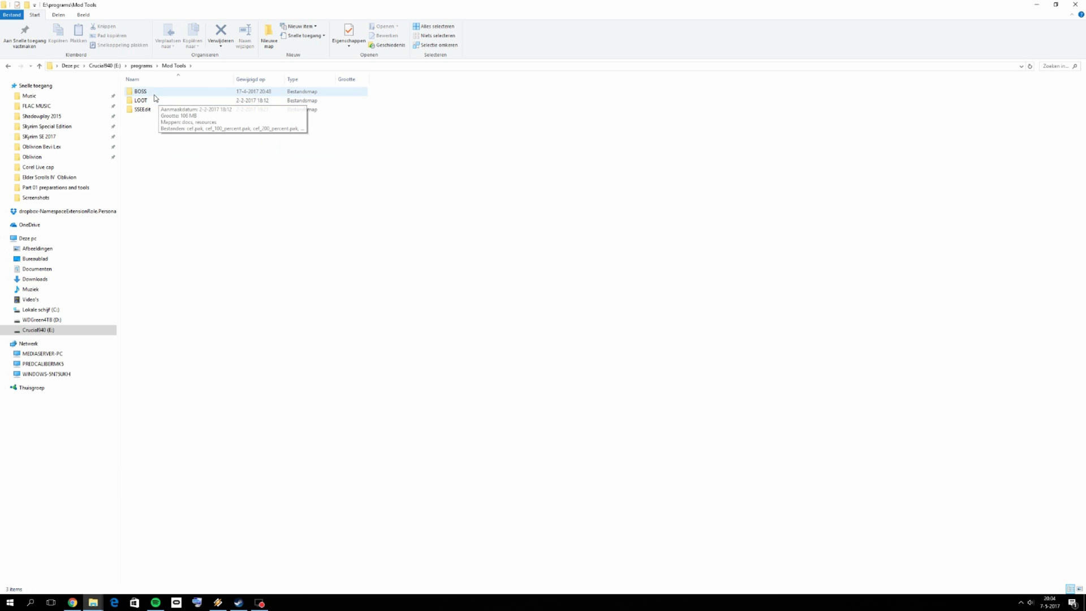
{"action": "double_click", "coordinate": [152, 92]}
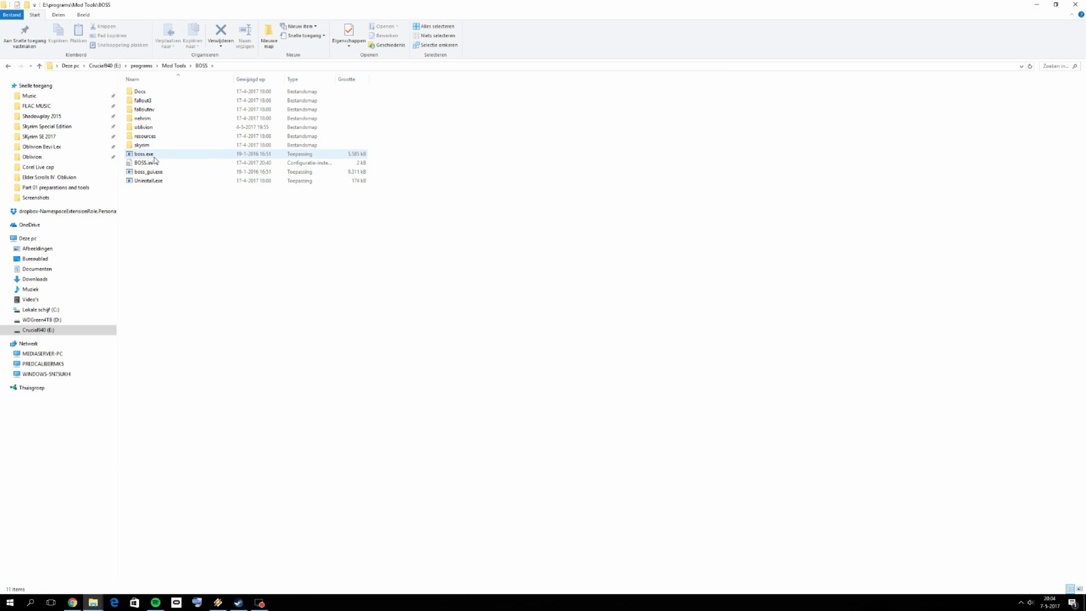
Create a shortcut to boss.exe and move it into the Apps folder inside Oblivion's Mopy folder
{"action": "right_click", "coordinate": [149, 156]}
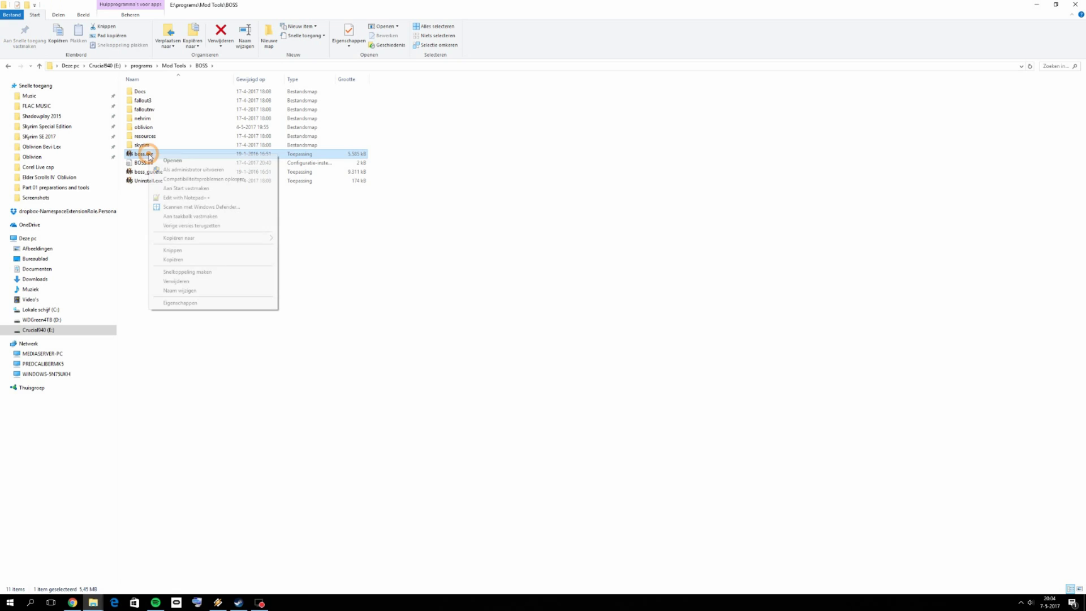
{"action": "left_click", "coordinate": [190, 271]}
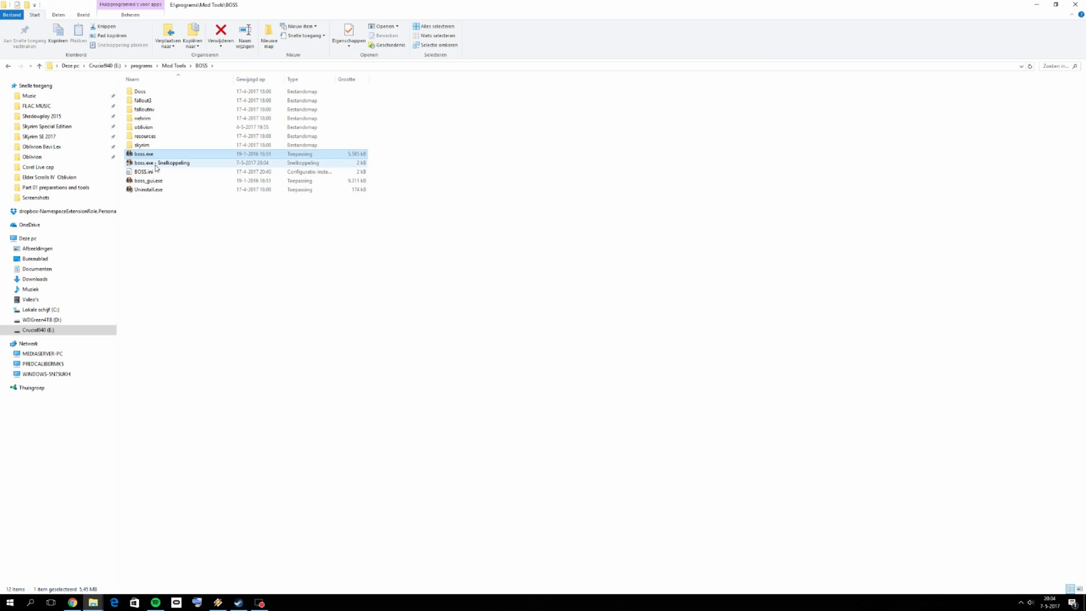
{"action": "left_click", "coordinate": [159, 163]}
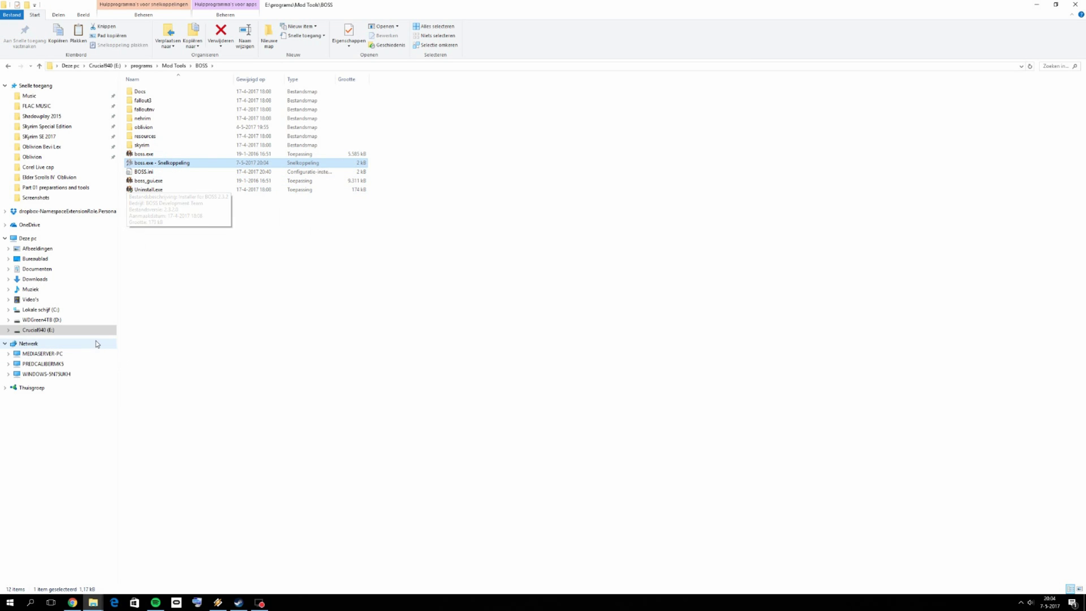
{"action": "left_click", "coordinate": [34, 157]}
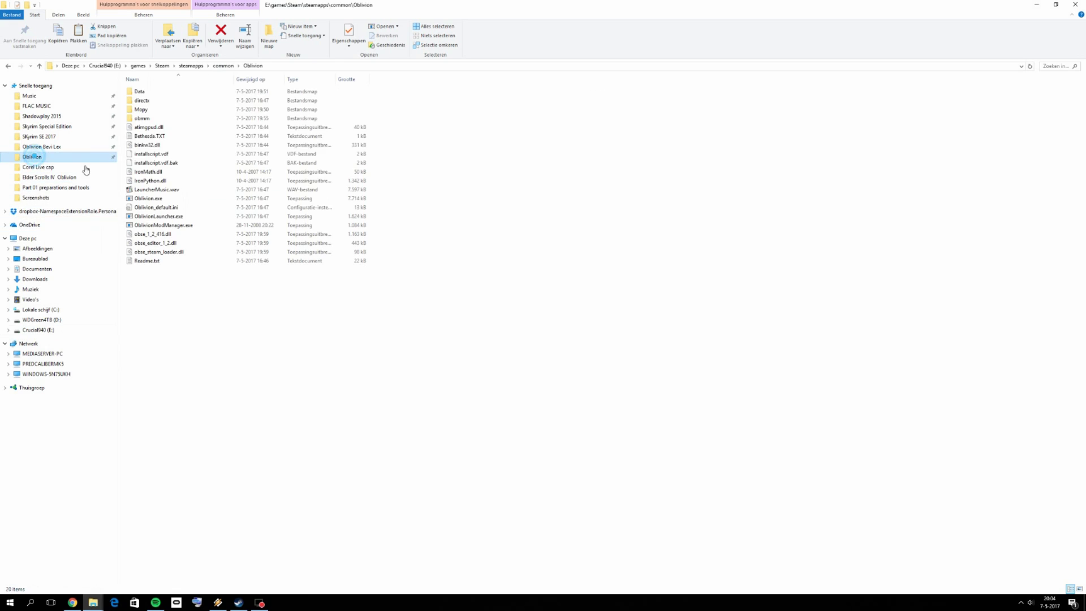
{"action": "double_click", "coordinate": [151, 110]}
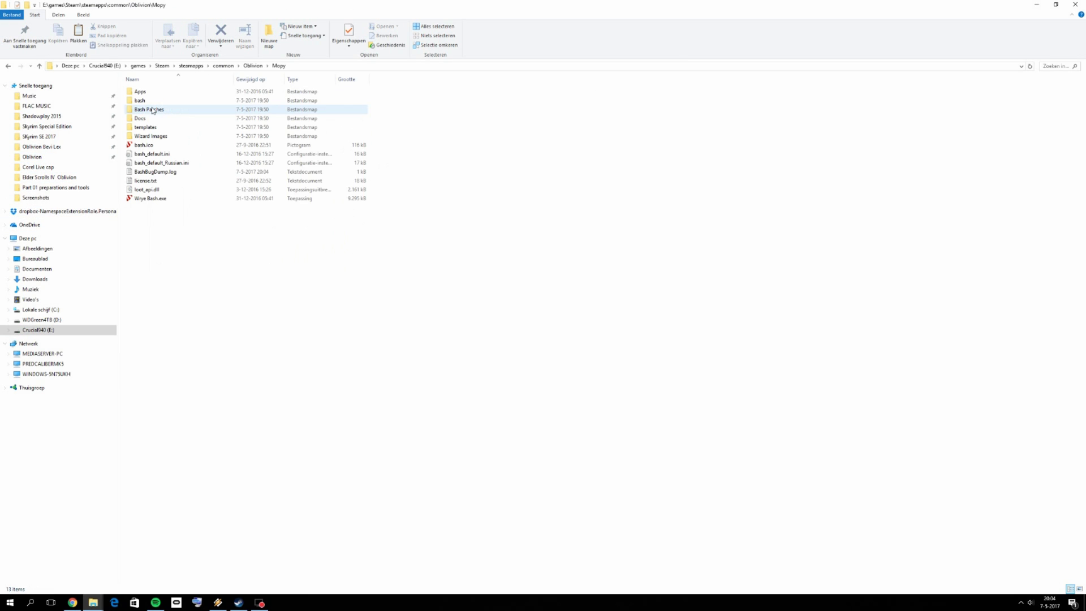
{"action": "left_click", "coordinate": [144, 93]}
{"action": "double_click", "coordinate": [143, 93]}
{"action": "right_click", "coordinate": [204, 191]}
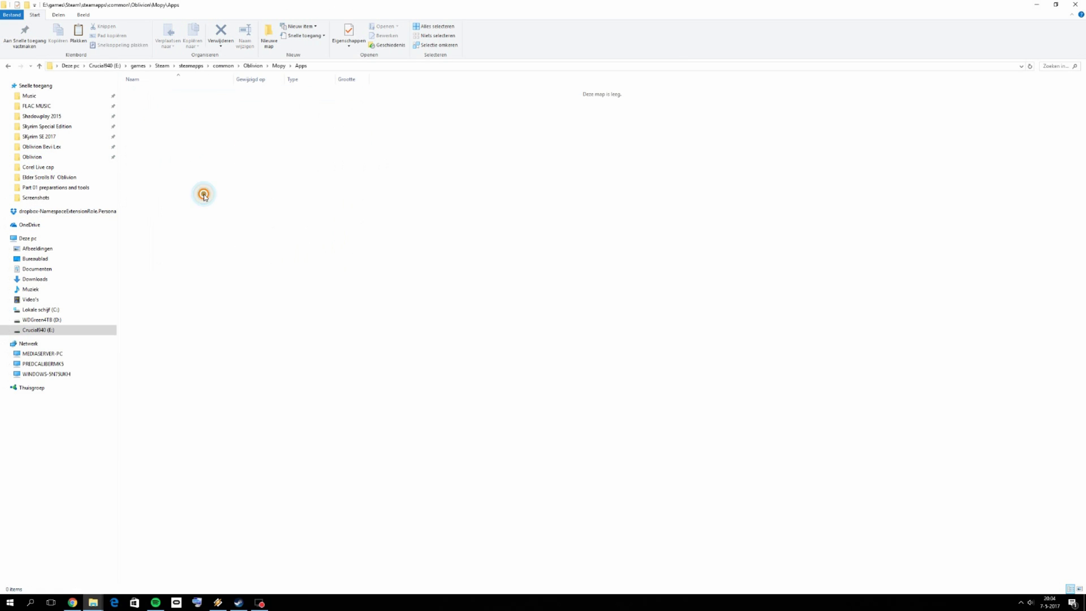
{"action": "left_click", "coordinate": [237, 253]}
Rename the BOSS shortcut in the Apps folder to boss.exe, removing the "- Snelkoppeling" suffix
{"action": "left_click", "coordinate": [150, 100]}
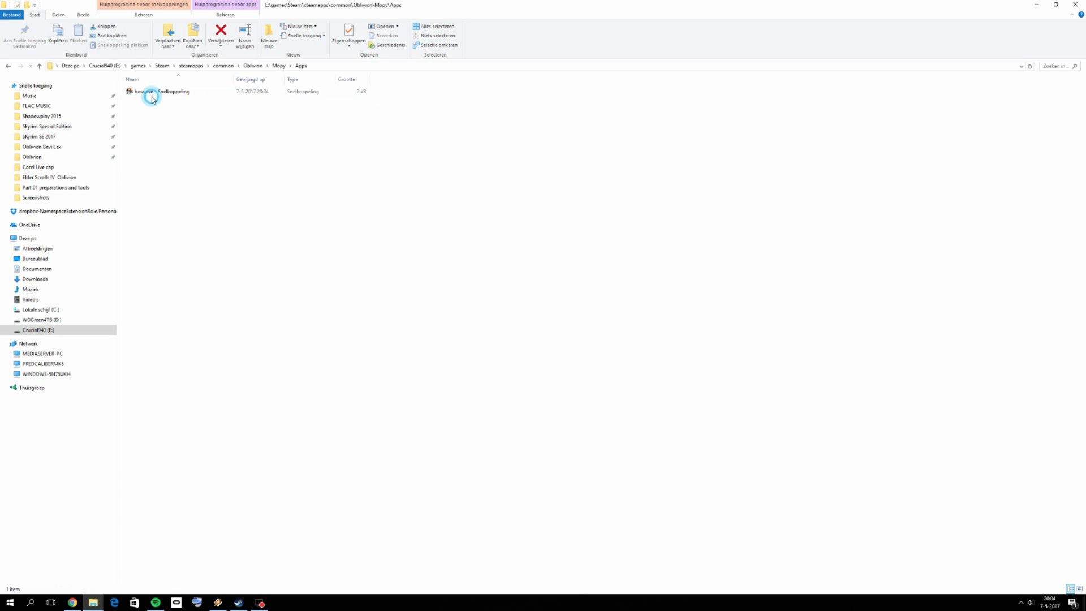
{"action": "left_click", "coordinate": [163, 93]}
{"action": "left_click", "coordinate": [180, 93]}
{"action": "left_click", "coordinate": [200, 94]}
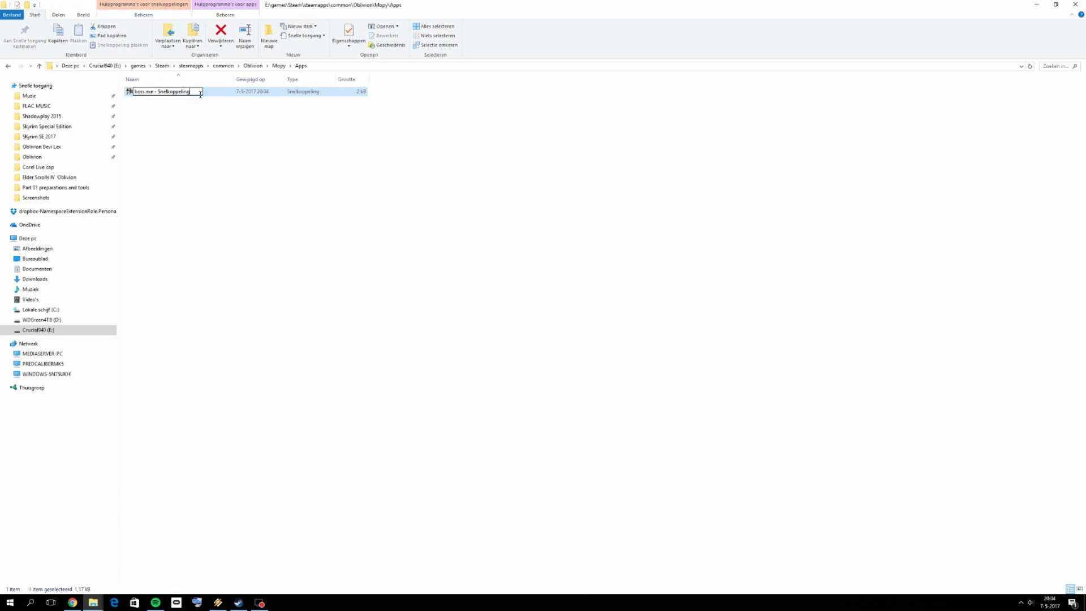
{"action": "key", "text": "BackSpace"}
{"action": "key", "text": "BackSpace"}
{"action": "key", "text": "BackSpace"}
{"action": "key", "text": "BackSpace"}
{"action": "key", "text": "BackSpace"}
{"action": "key", "text": "BackSpace"}
{"action": "key", "text": "BackSpace"}
{"action": "key", "text": "BackSpace"}
{"action": "key", "text": "BackSpace"}
{"action": "key", "text": "BackSpace"}
{"action": "key", "text": "BackSpace"}
{"action": "key", "text": "BackSpace"}
{"action": "key", "text": "BackSpace"}
{"action": "key", "text": "BackSpace"}
{"action": "key", "text": "BackSpace"}
{"action": "key", "text": "Return"}
{"action": "left_click", "coordinate": [220, 243]}
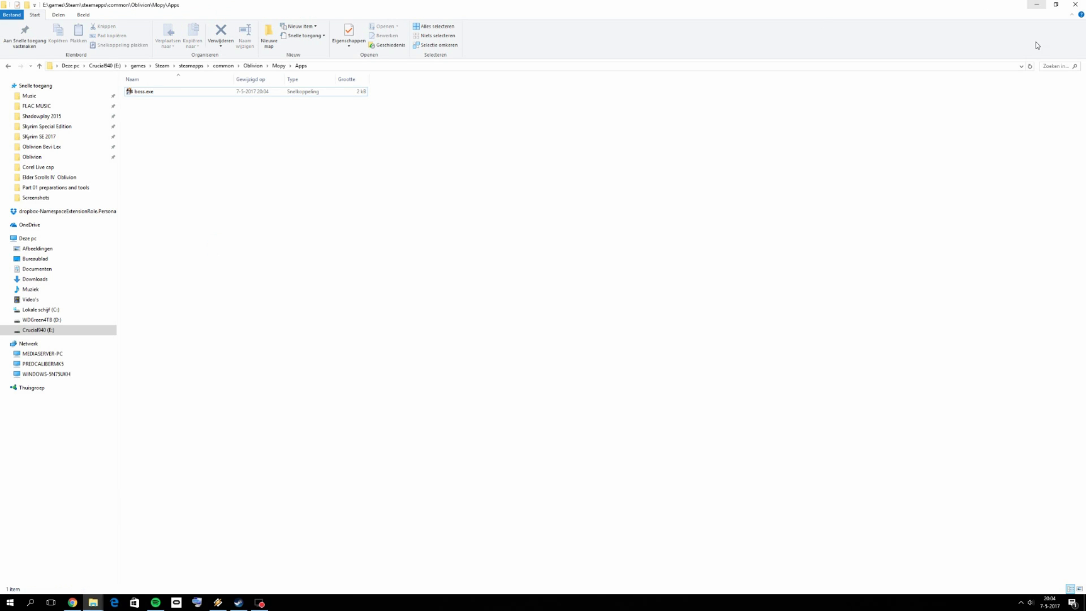
Go to the desktop and start Wrye Bash again from its shortcut
{"action": "key", "text": "super+d"}
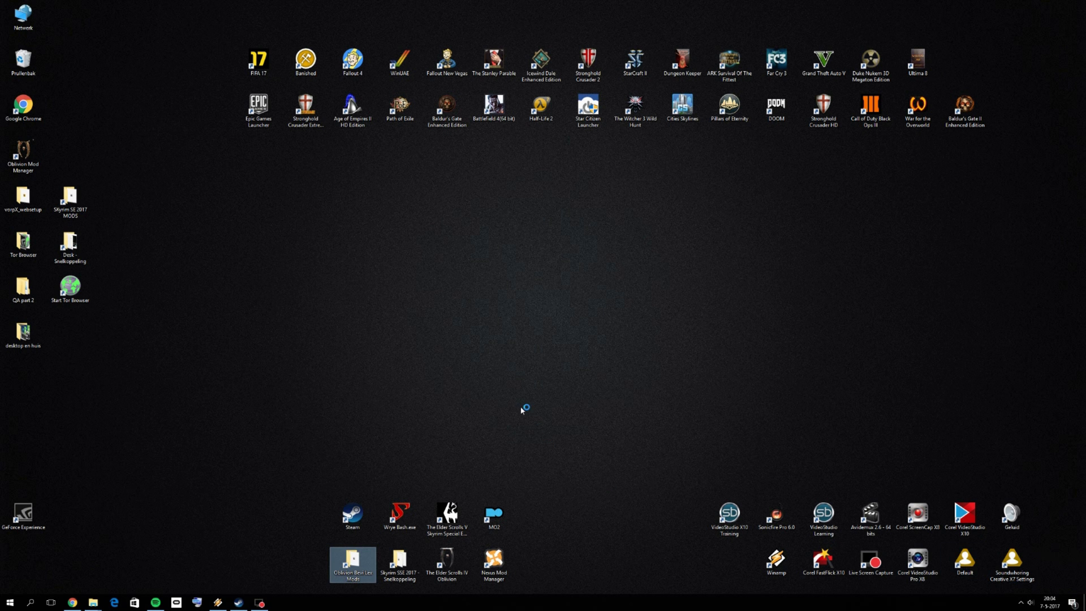
{"action": "right_click", "coordinate": [489, 424]}
{"action": "left_click", "coordinate": [418, 441]}
{"action": "left_click", "coordinate": [407, 510]}
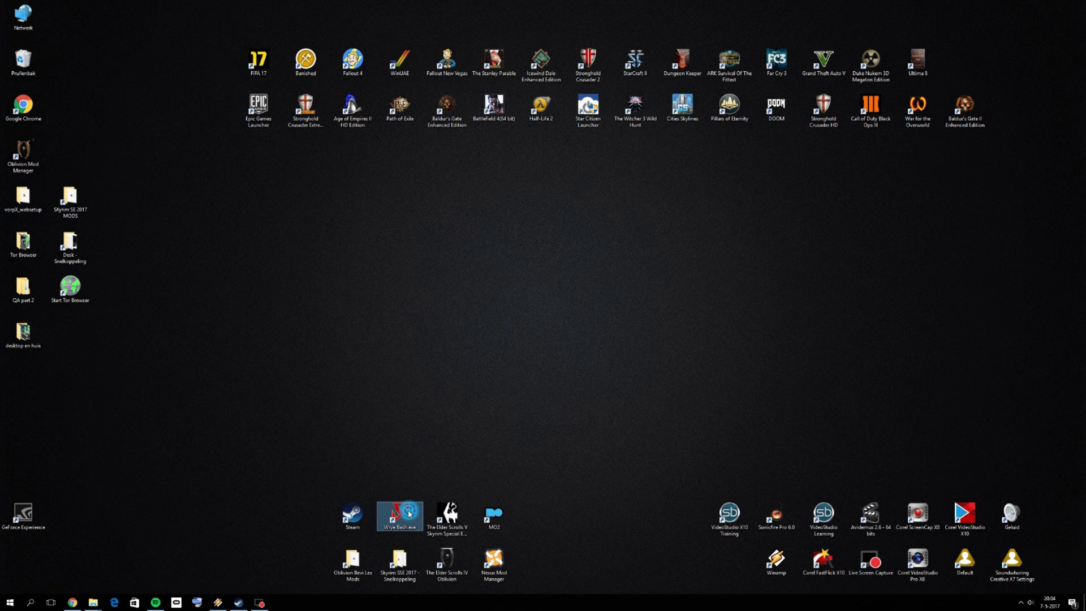
{"action": "double_click", "coordinate": [427, 508]}
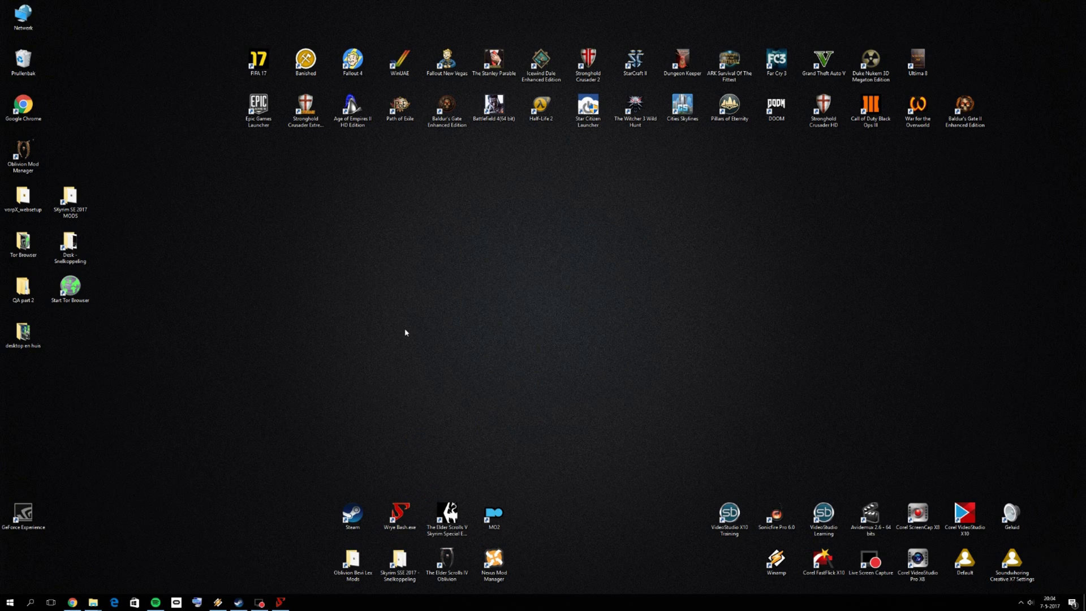
Bring up the Wrye Bash window, test-launch BOSS from it and close the BOSS console without picking a game
{"action": "left_click", "coordinate": [280, 602]}
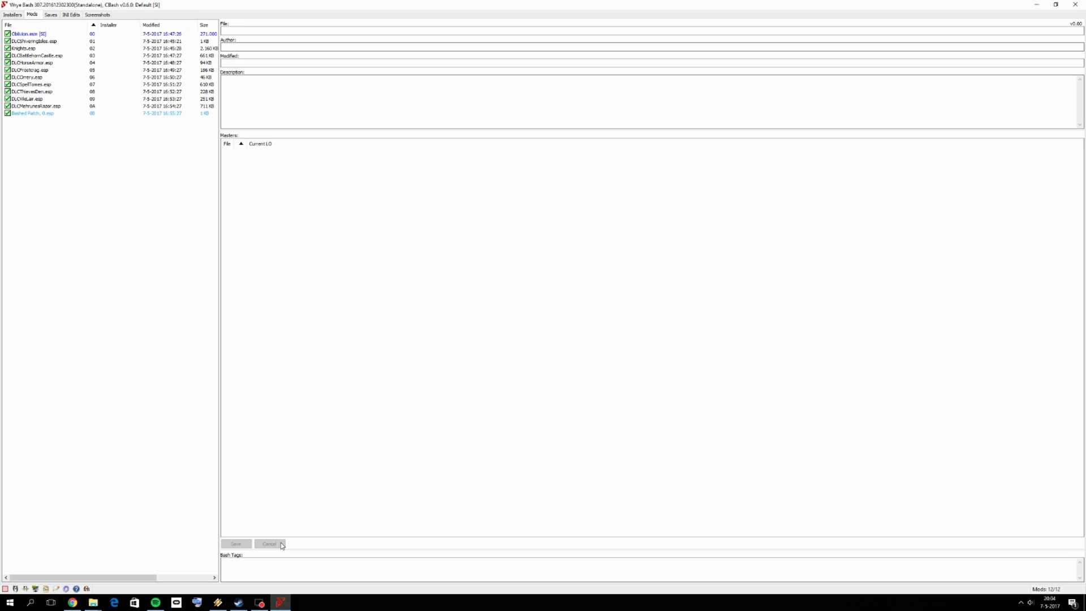
{"action": "left_click", "coordinate": [88, 588]}
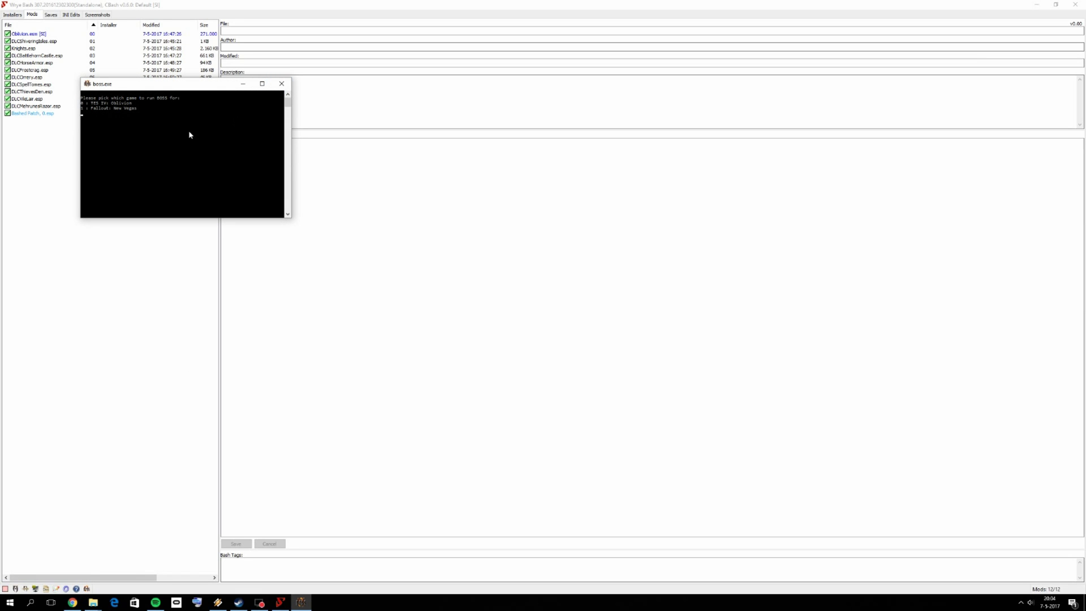
{"action": "left_click", "coordinate": [282, 84]}
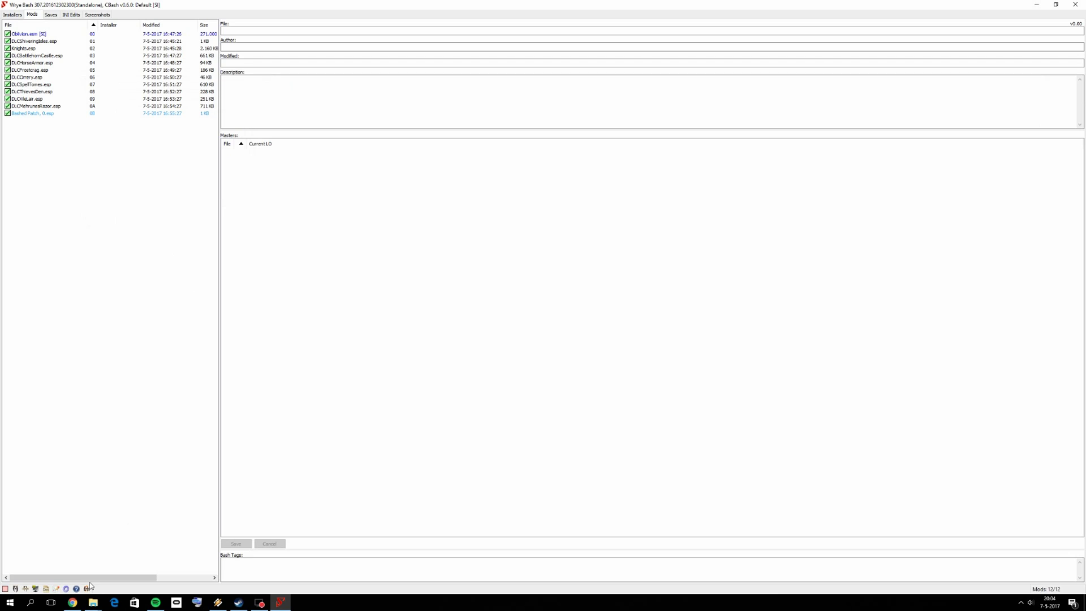
Return to the Bevilex modlist in Chrome and review the TES4Edit, good practices and Stability Mods, OBSE Plugins, Fixes & Patches sections
{"action": "left_click", "coordinate": [73, 602]}
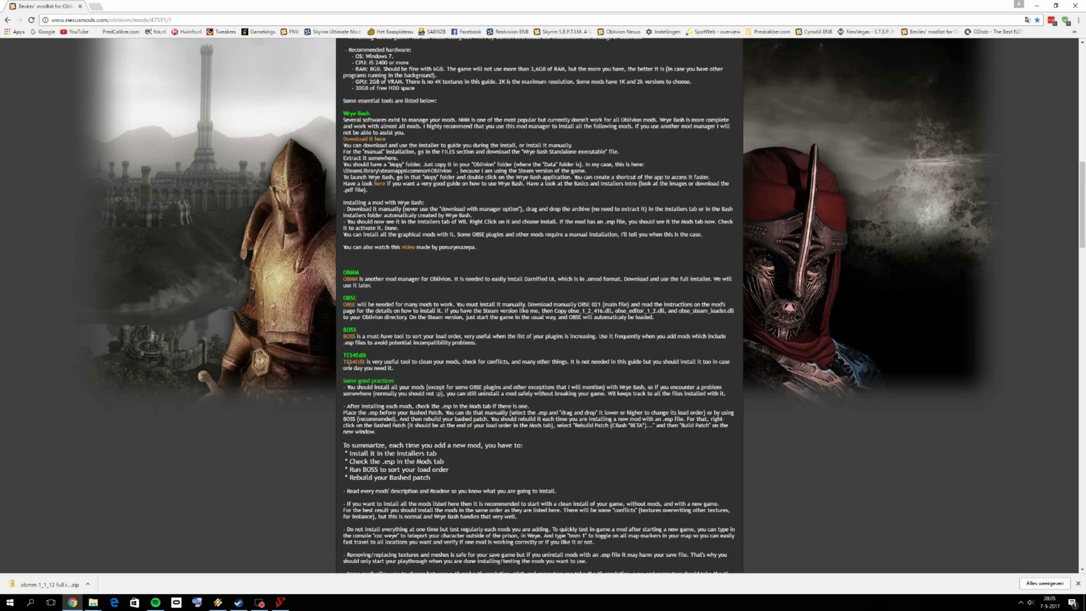
{"action": "scroll", "coordinate": [466, 391], "scroll_direction": "down", "scroll_amount": 1}
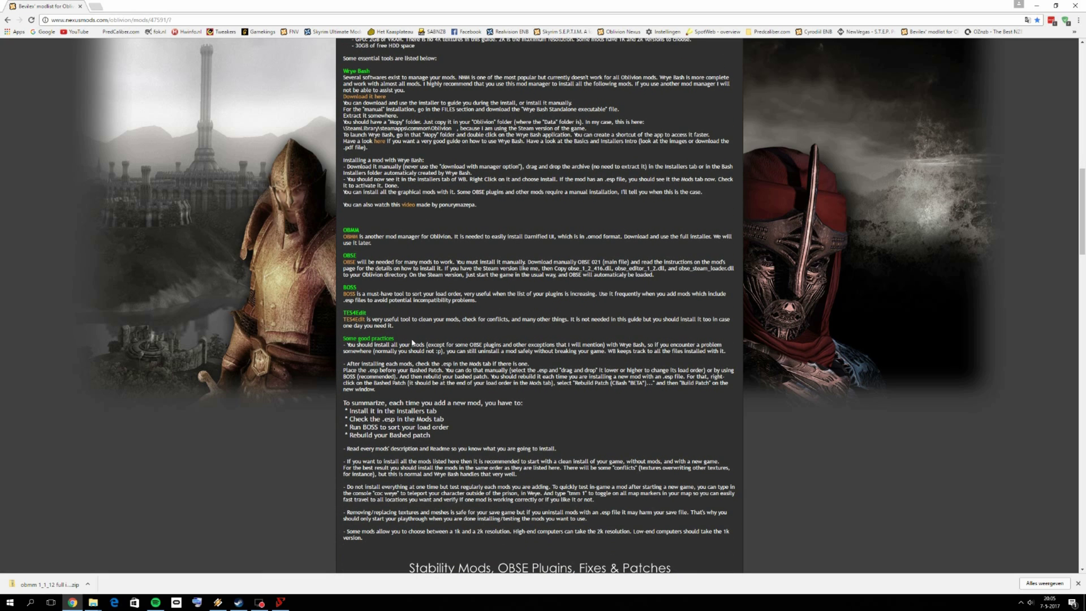
{"action": "scroll", "coordinate": [359, 325], "scroll_direction": "down", "scroll_amount": 2}
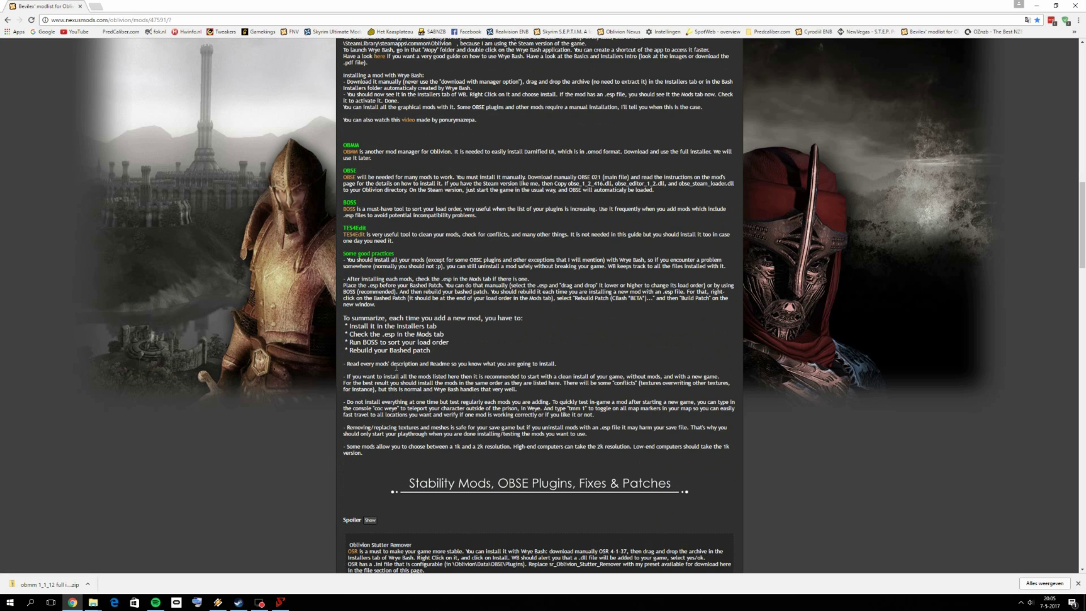
{"action": "scroll", "coordinate": [489, 347], "scroll_direction": "down", "scroll_amount": 4}
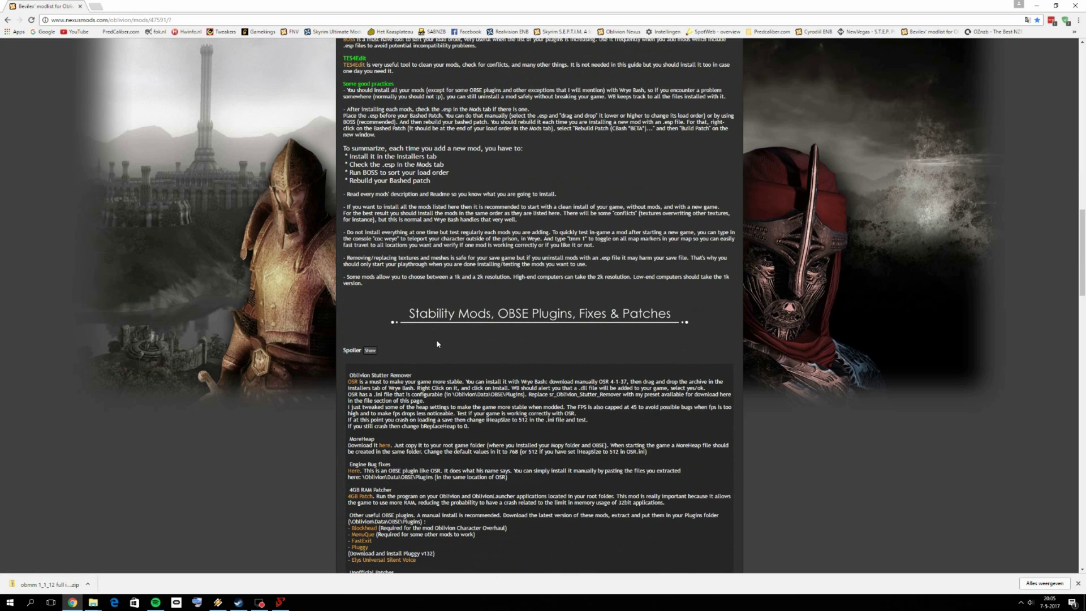
{"action": "scroll", "coordinate": [437, 343], "scroll_direction": "up", "scroll_amount": 3}
{"action": "scroll", "coordinate": [439, 341], "scroll_direction": "down", "scroll_amount": 6}
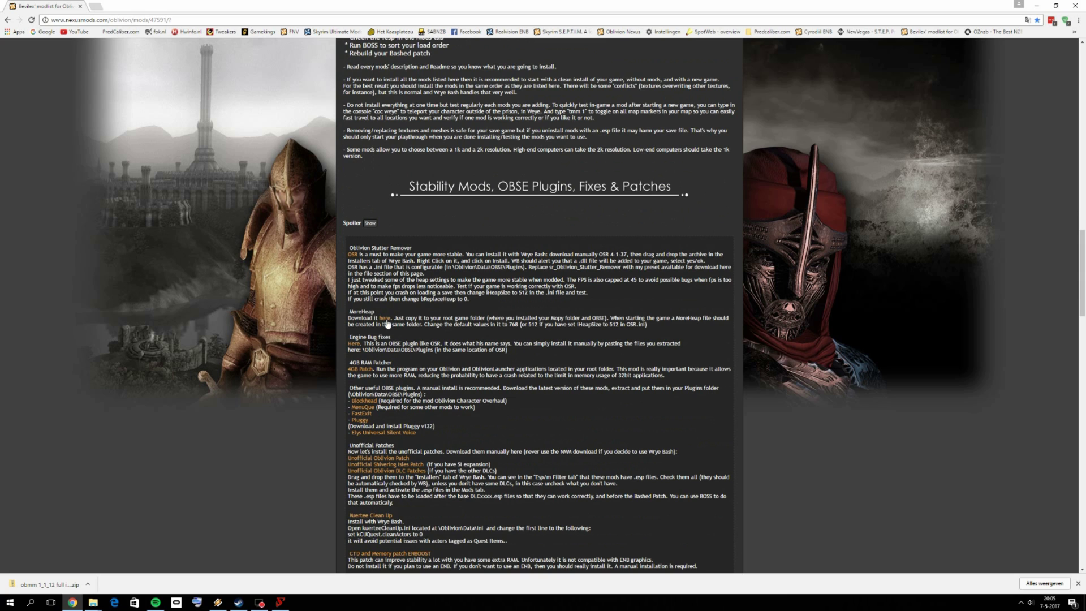
{"action": "scroll", "coordinate": [368, 282], "scroll_direction": "down", "scroll_amount": 6}
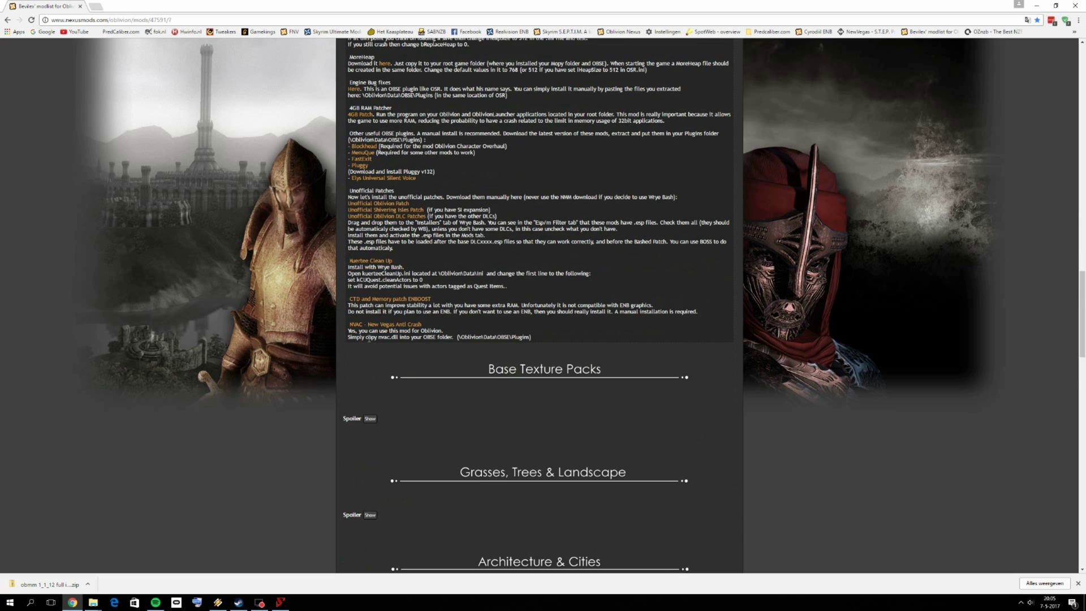
{"action": "scroll", "coordinate": [394, 376], "scroll_direction": "up", "scroll_amount": 1}
{"action": "scroll", "coordinate": [435, 468], "scroll_direction": "up", "scroll_amount": 7}
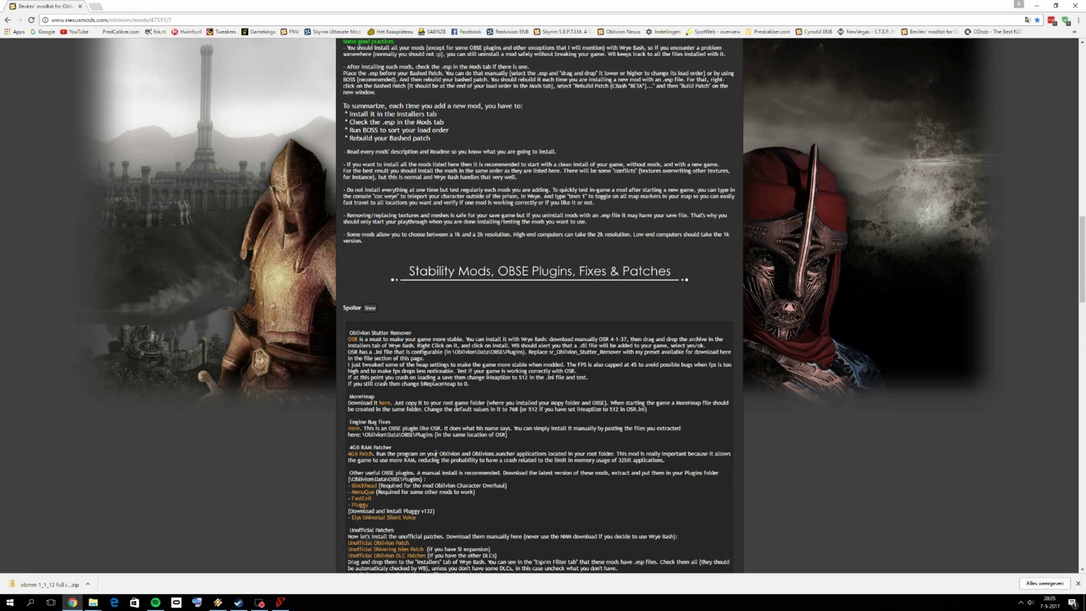
{"action": "scroll", "coordinate": [397, 450], "scroll_direction": "up", "scroll_amount": 2}
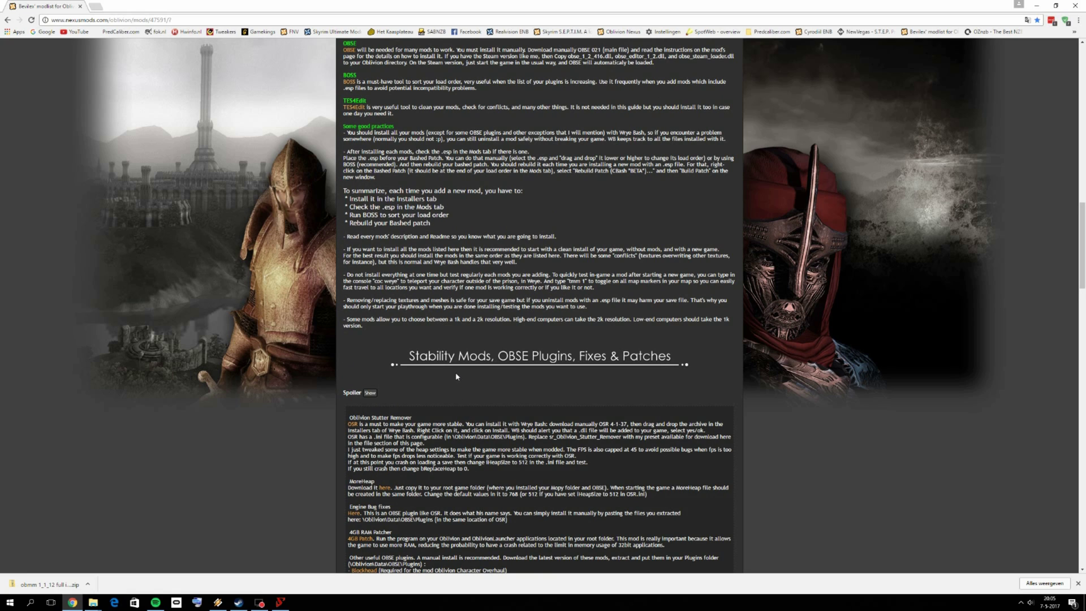
{"action": "scroll", "coordinate": [455, 375], "scroll_direction": "up", "scroll_amount": 2}
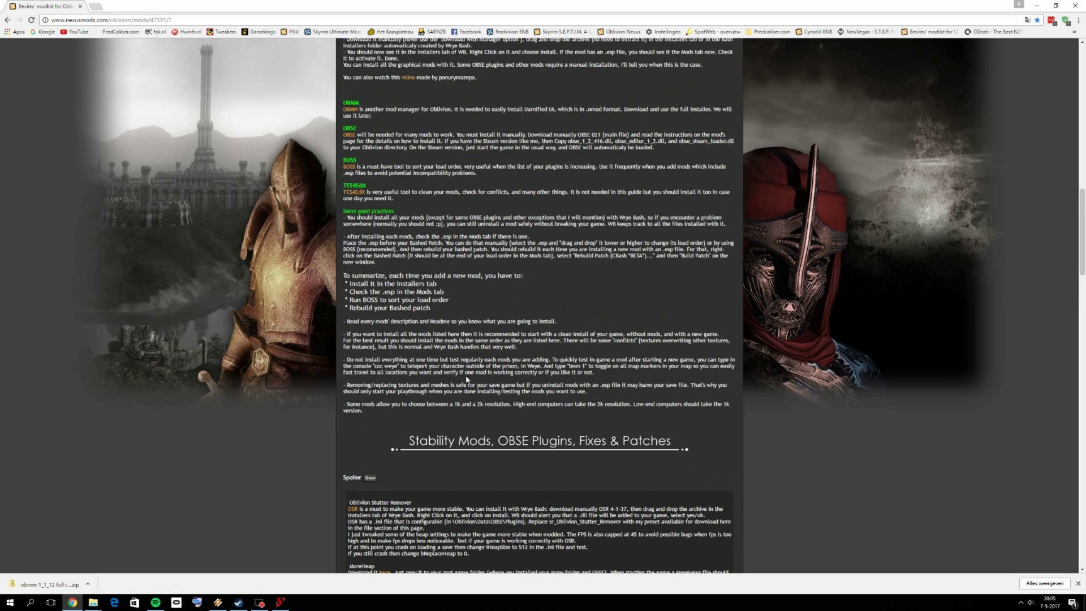
{"action": "scroll", "coordinate": [447, 384], "scroll_direction": "up", "scroll_amount": 3}
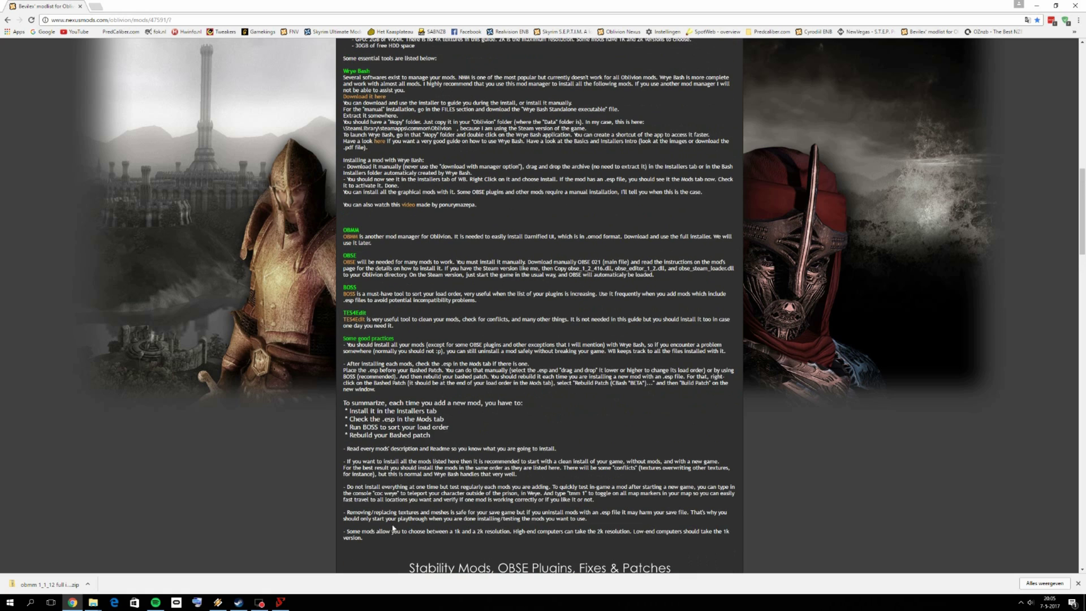
{"action": "scroll", "coordinate": [408, 446], "scroll_direction": "down", "scroll_amount": 3}
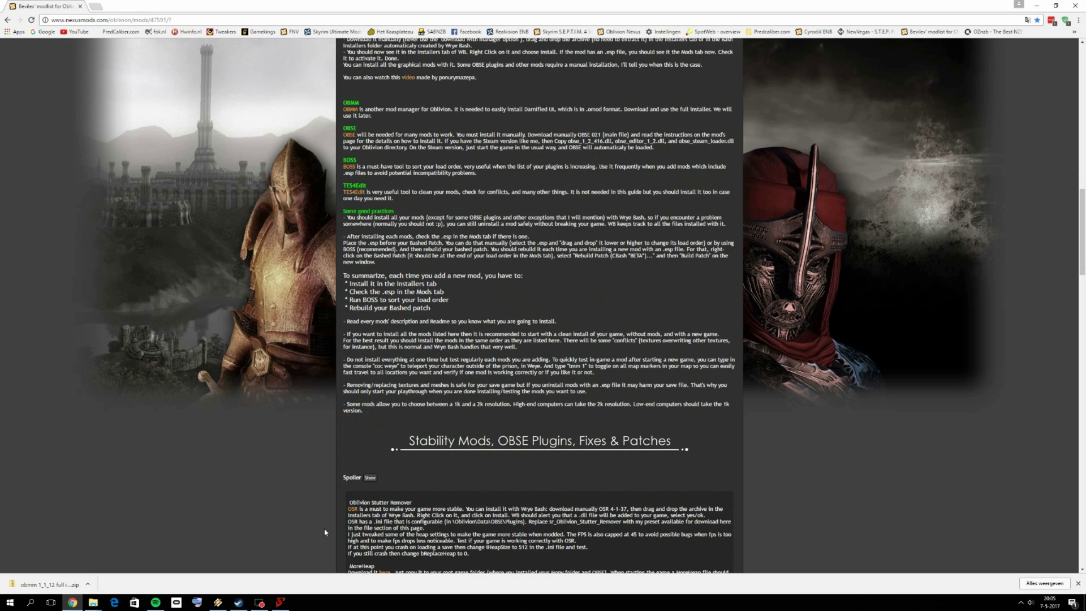